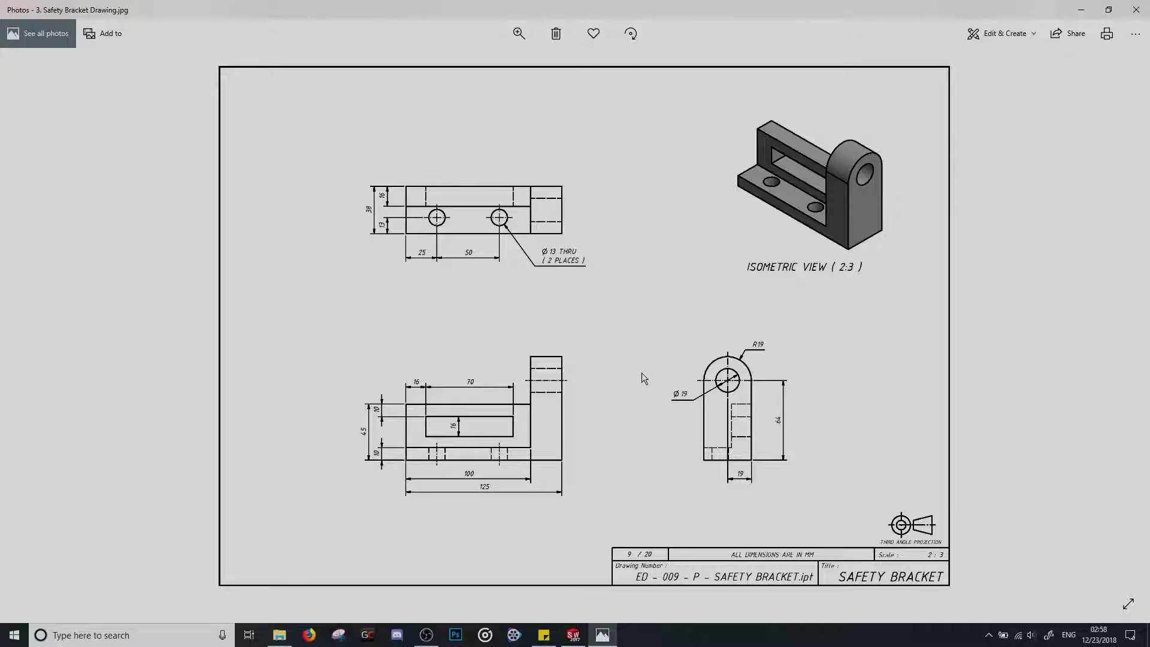
# Create a new part document, Part6, and switch its unit system to MMGS
pyautogui.click(573, 638)
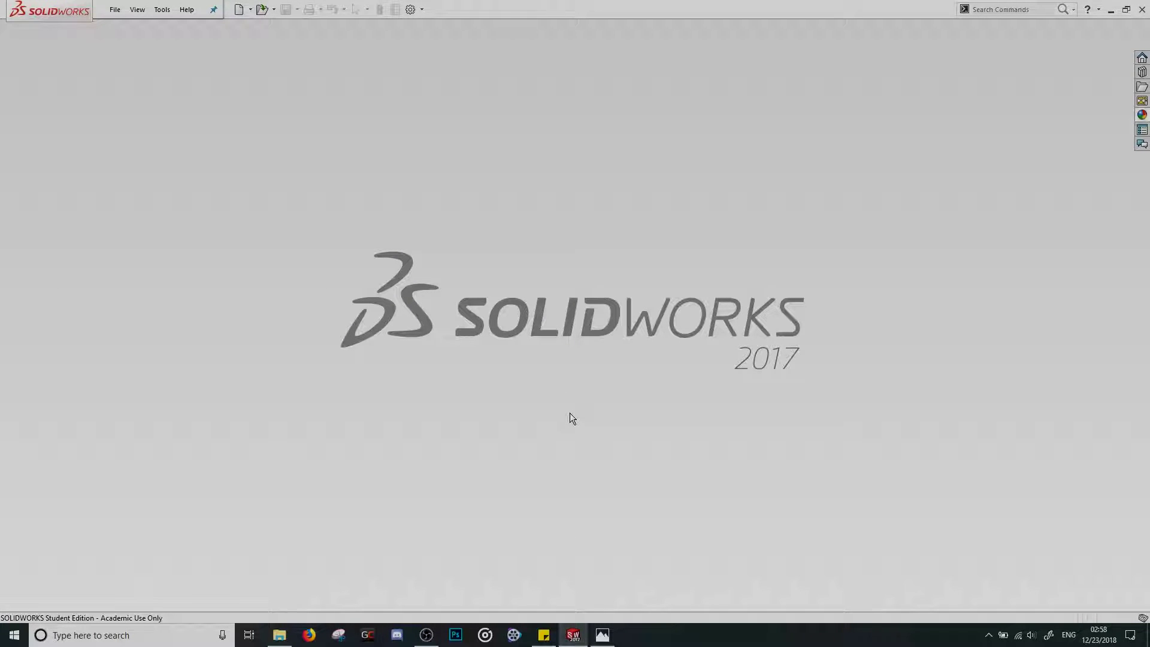
pyautogui.click(239, 9)
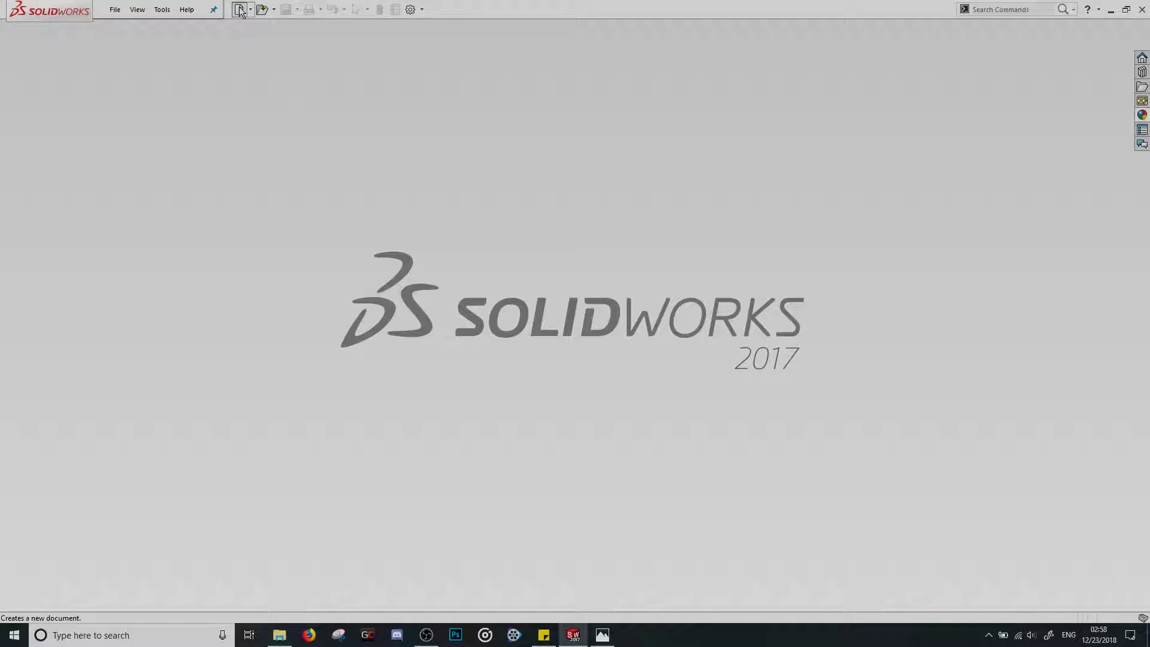
pyautogui.click(479, 462)
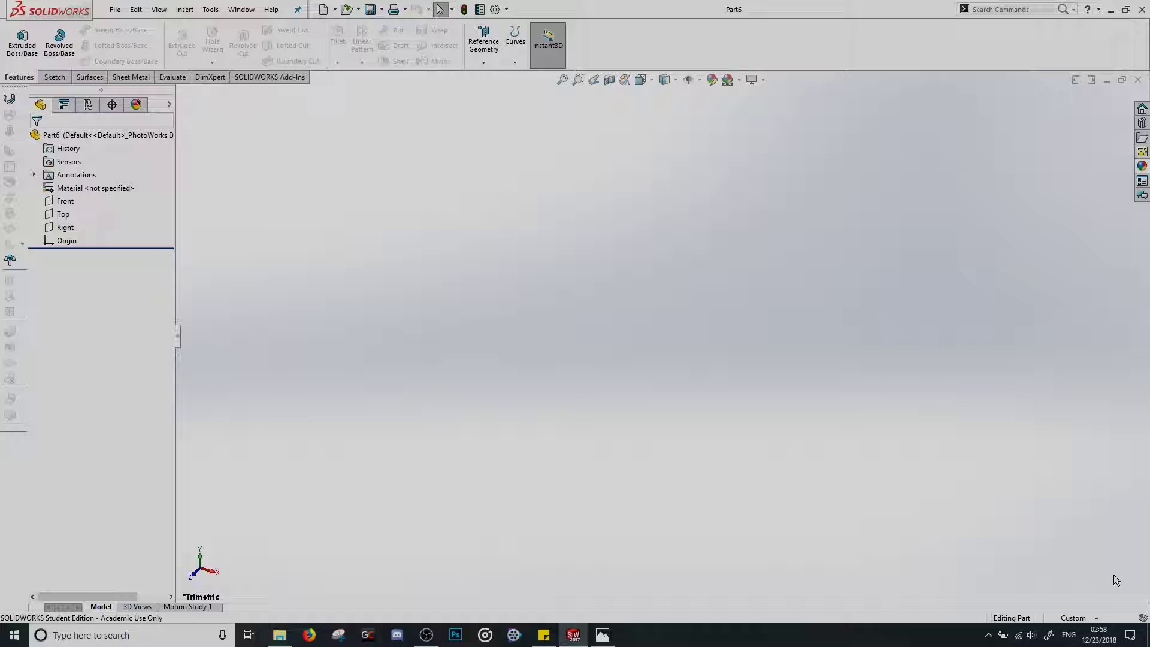
pyautogui.click(1074, 619)
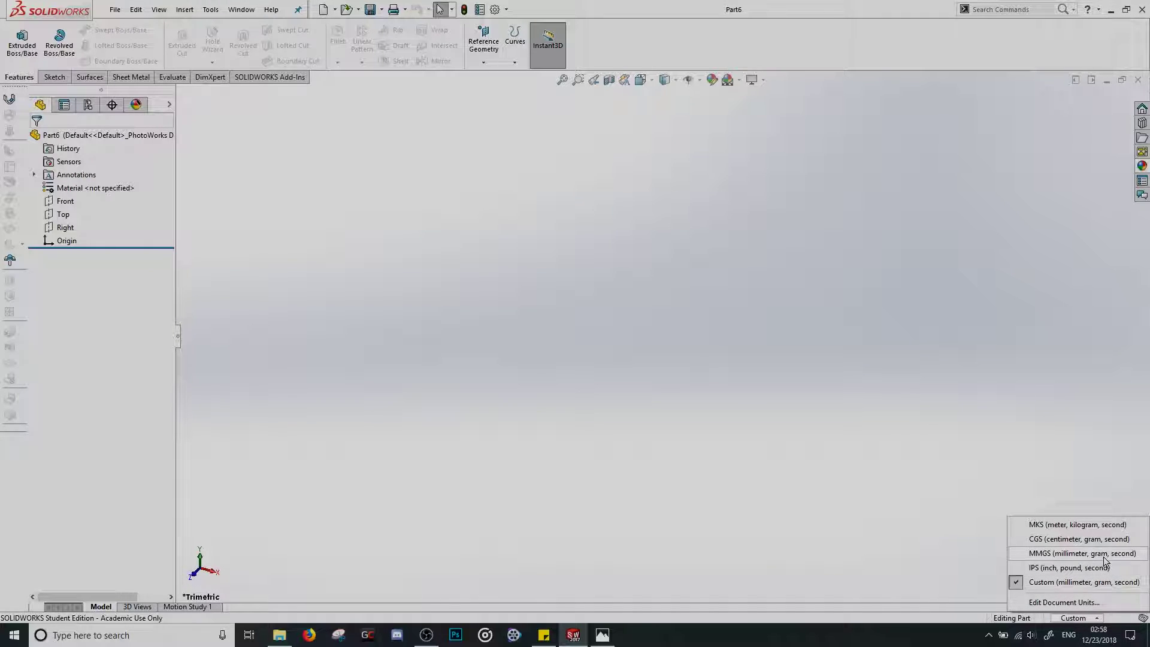
pyautogui.click(1135, 557)
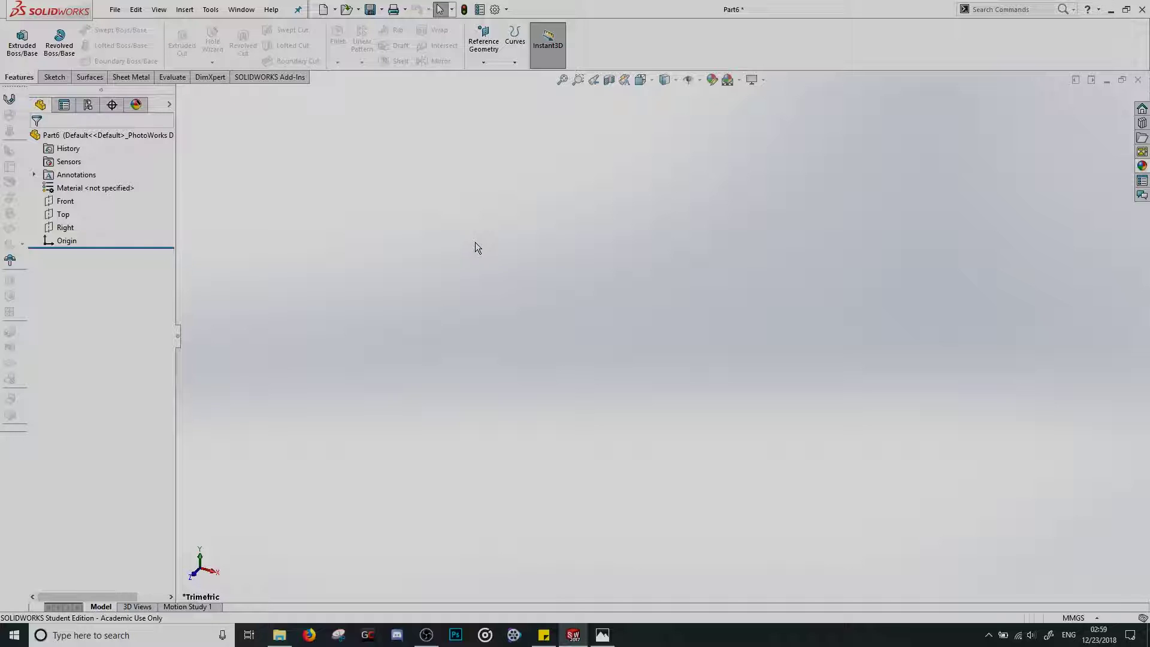
pyautogui.click(604, 636)
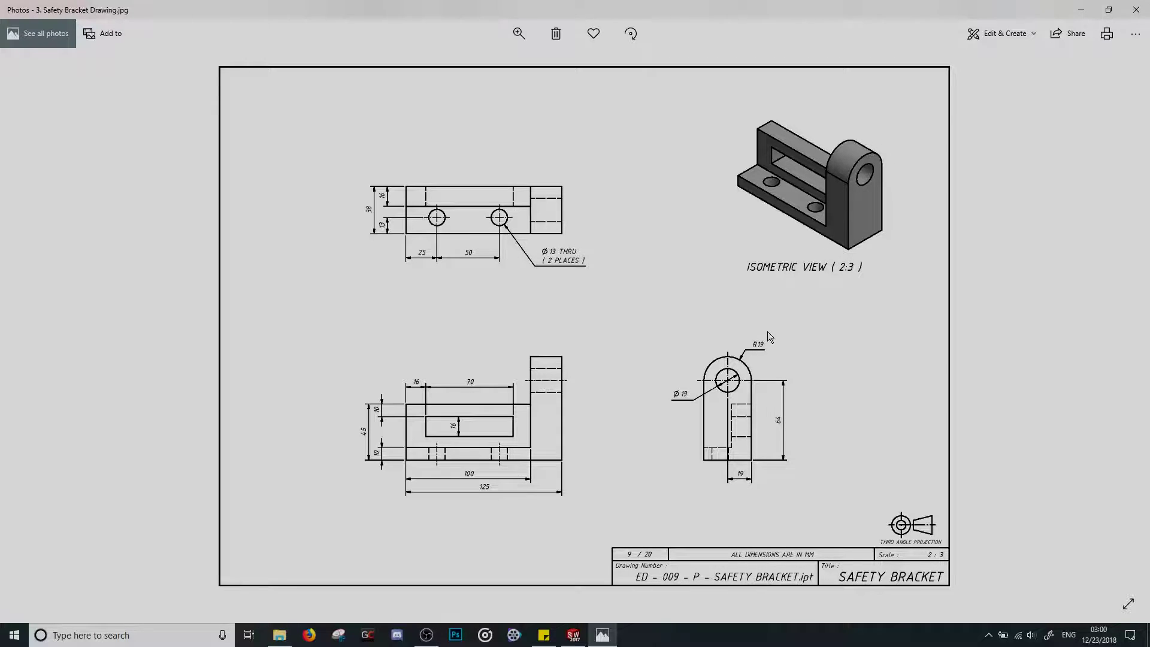
# Start an extruded base on the Top plane and draw a corner rectangle
pyautogui.click(574, 635)
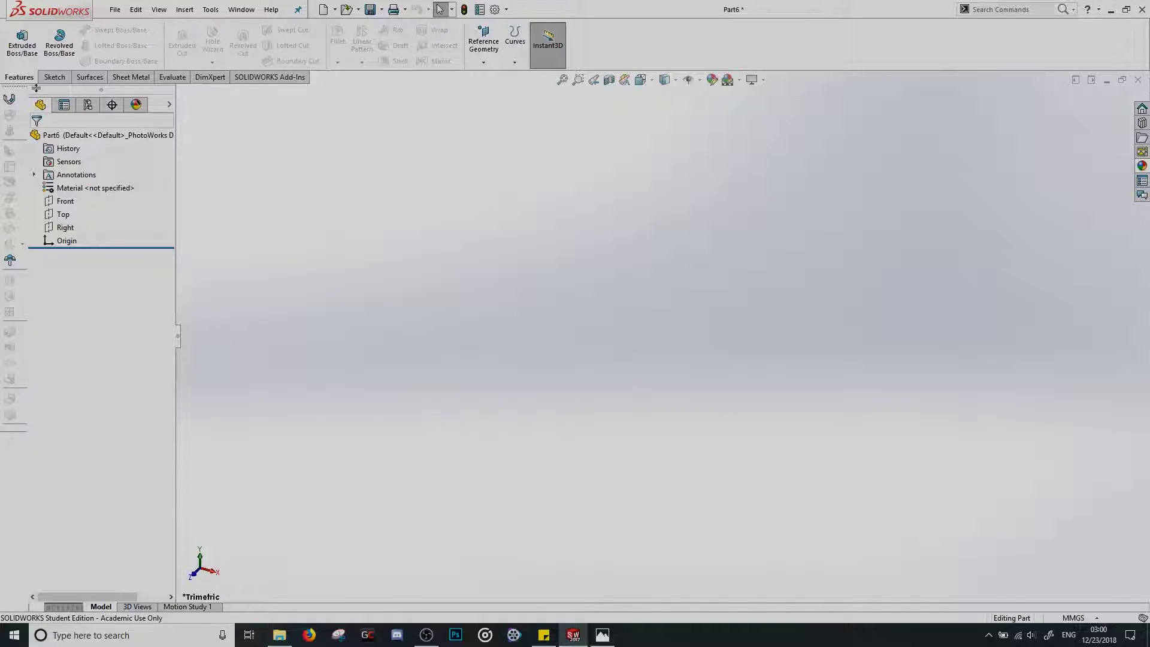
pyautogui.click(27, 48)
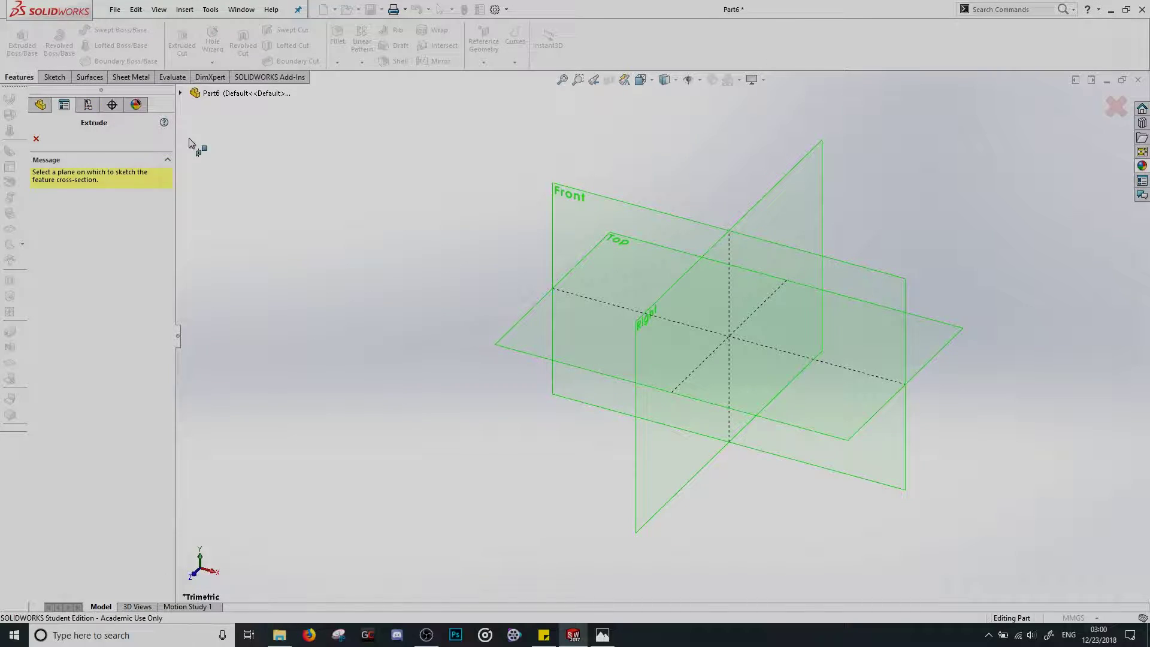
pyautogui.click(533, 332)
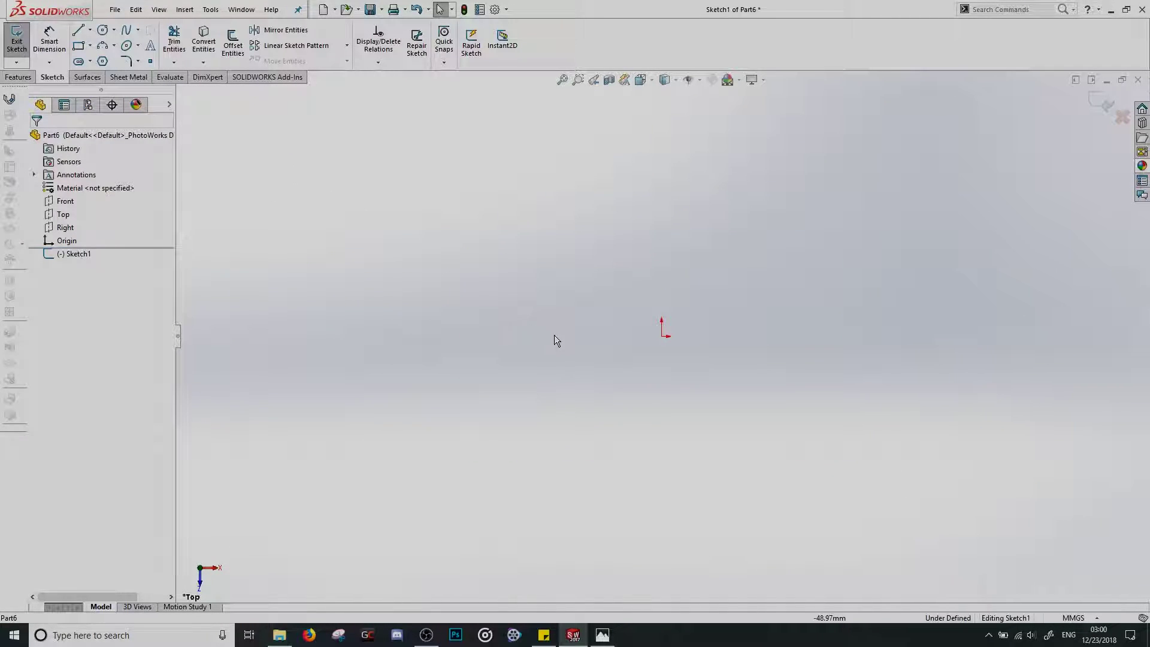
pyautogui.click(79, 45)
pyautogui.click(349, 201)
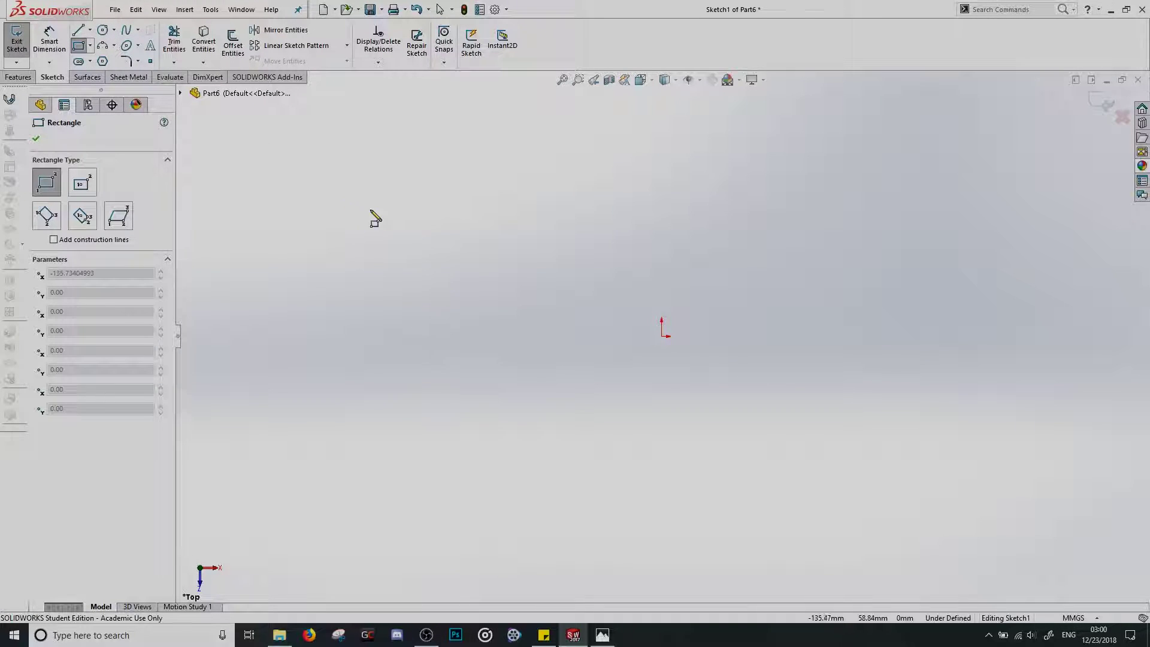
pyautogui.click(780, 389)
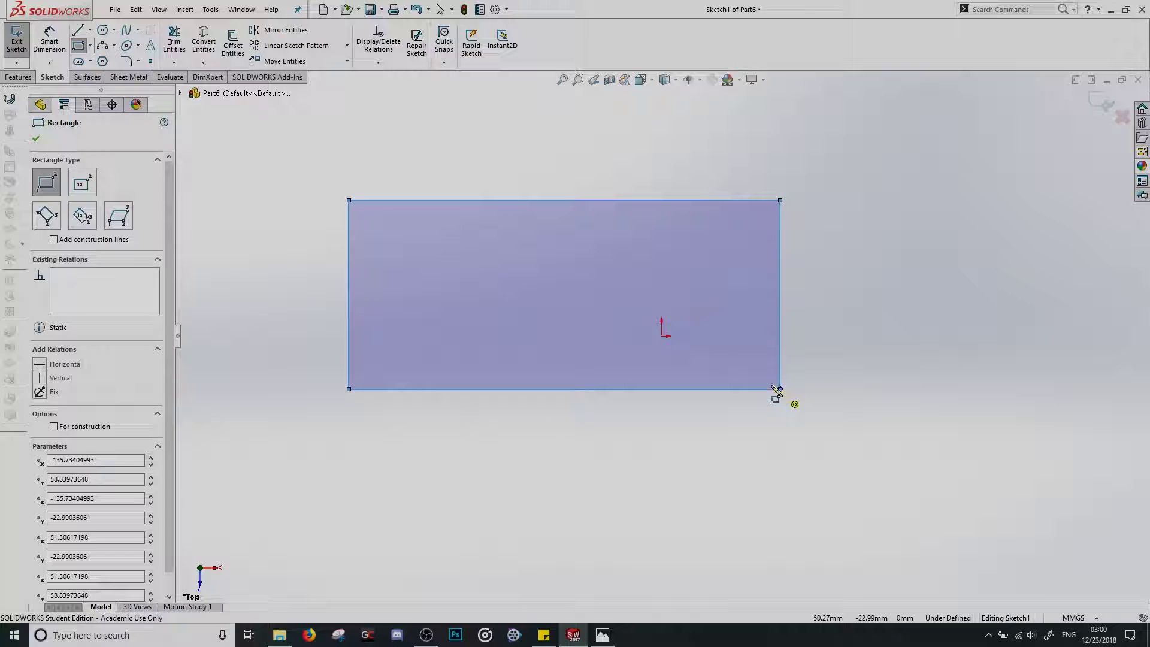
pyautogui.press('Escape')
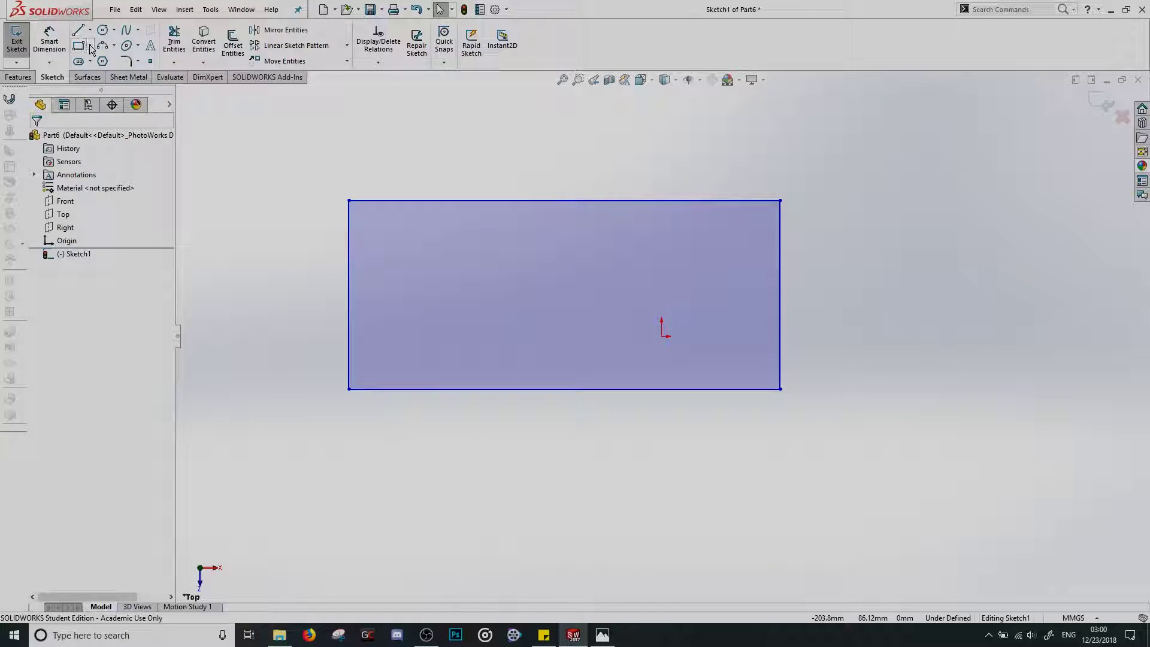
# Switch the rectangle type to Center Rectangle, then view the bracket drawing in Photos
pyautogui.click(90, 46)
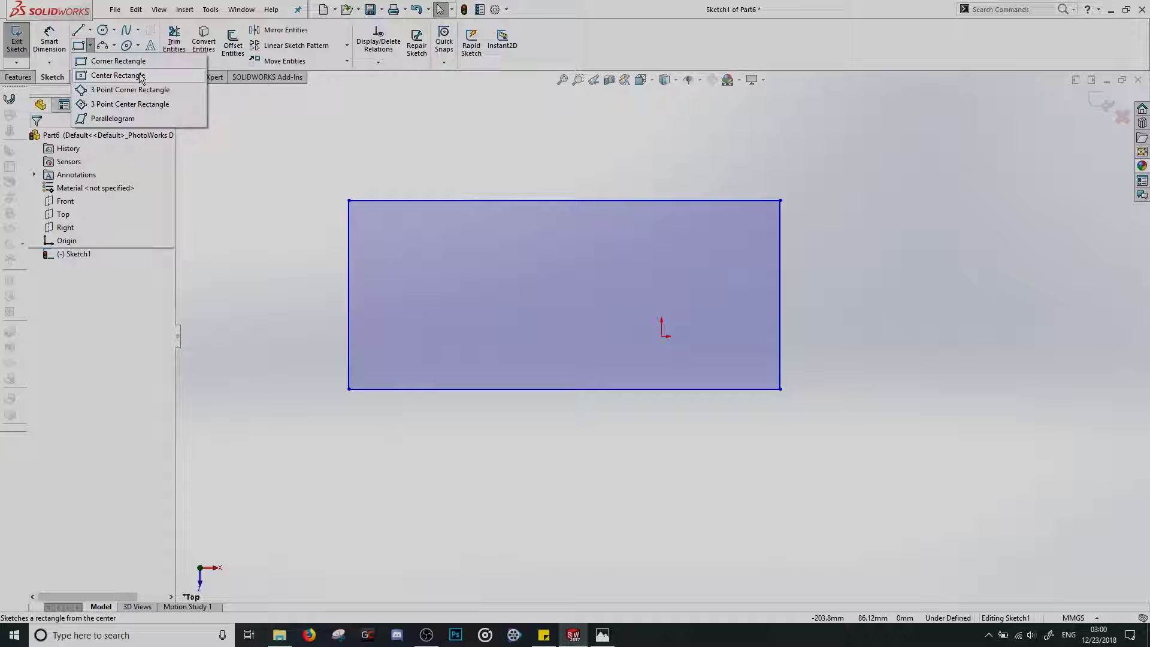
pyautogui.click(182, 77)
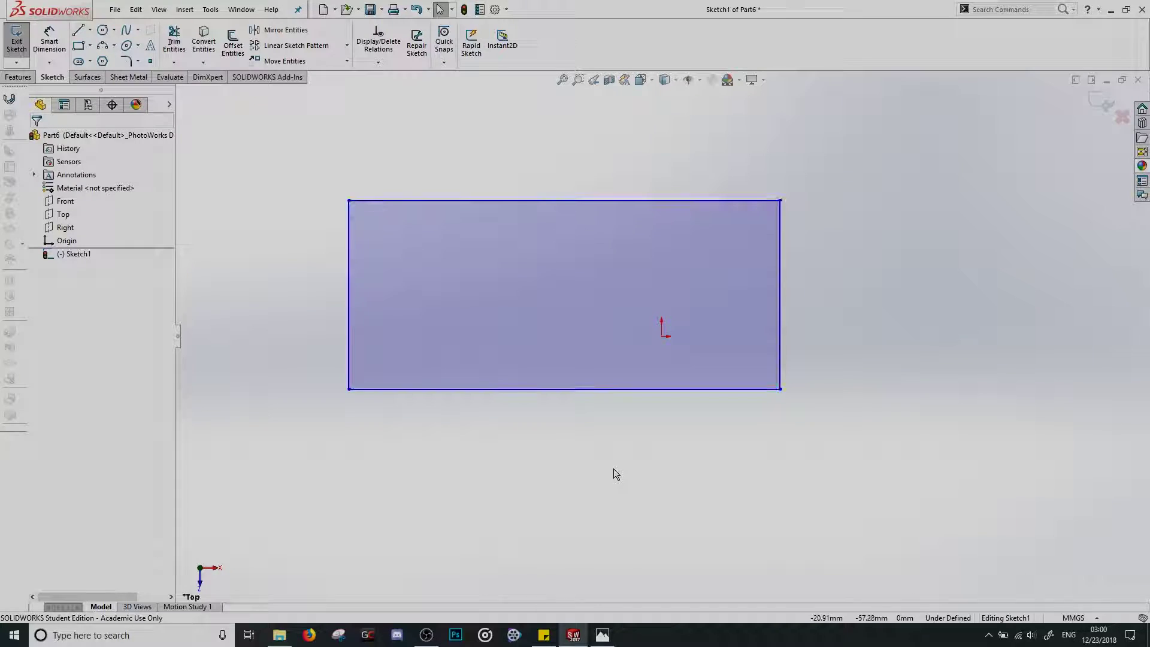
pyautogui.moveTo(602, 635)
pyautogui.click(601, 578)
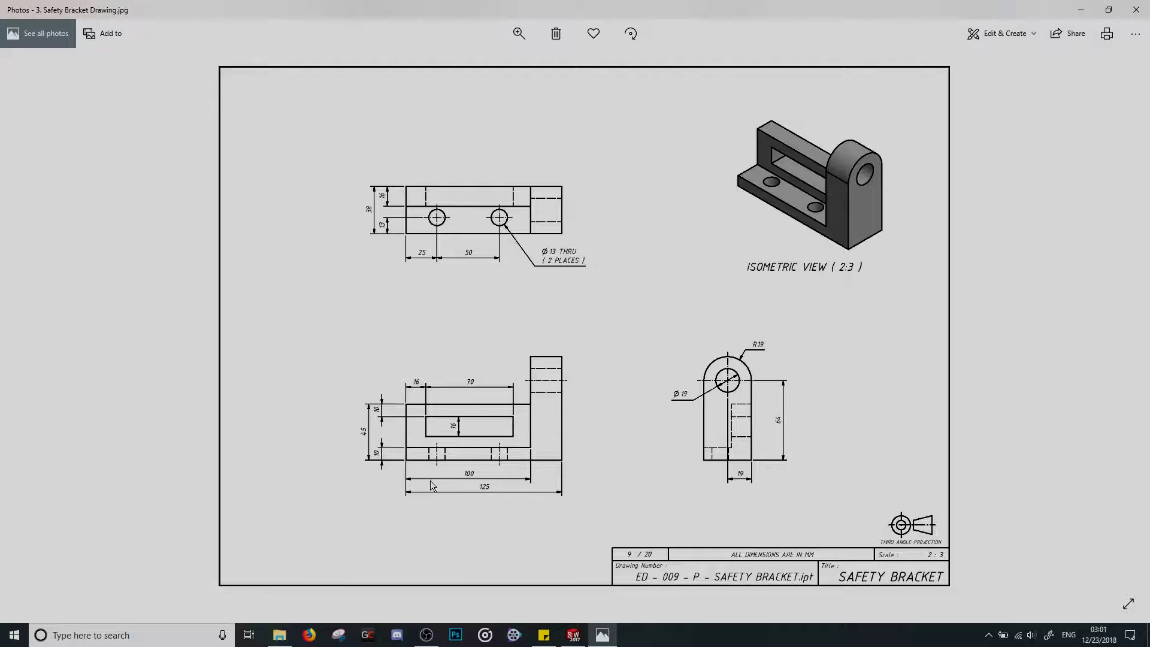
# Dimension the base rectangle to 38 mm high and 100 mm wide
pyautogui.click(573, 635)
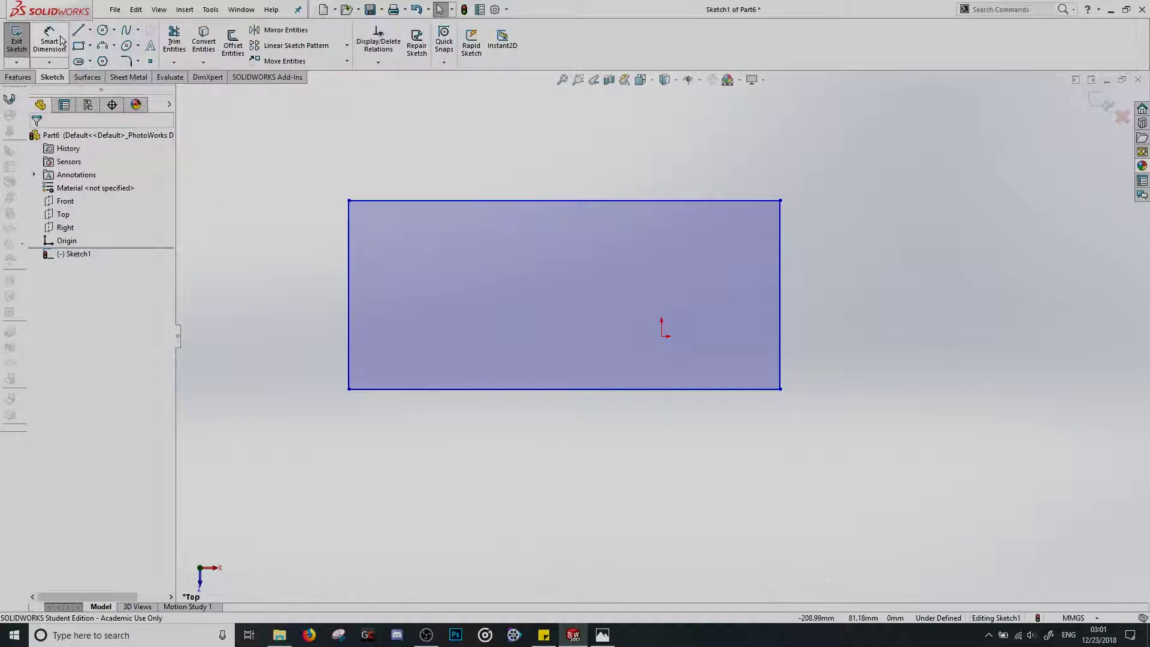
pyautogui.click(49, 41)
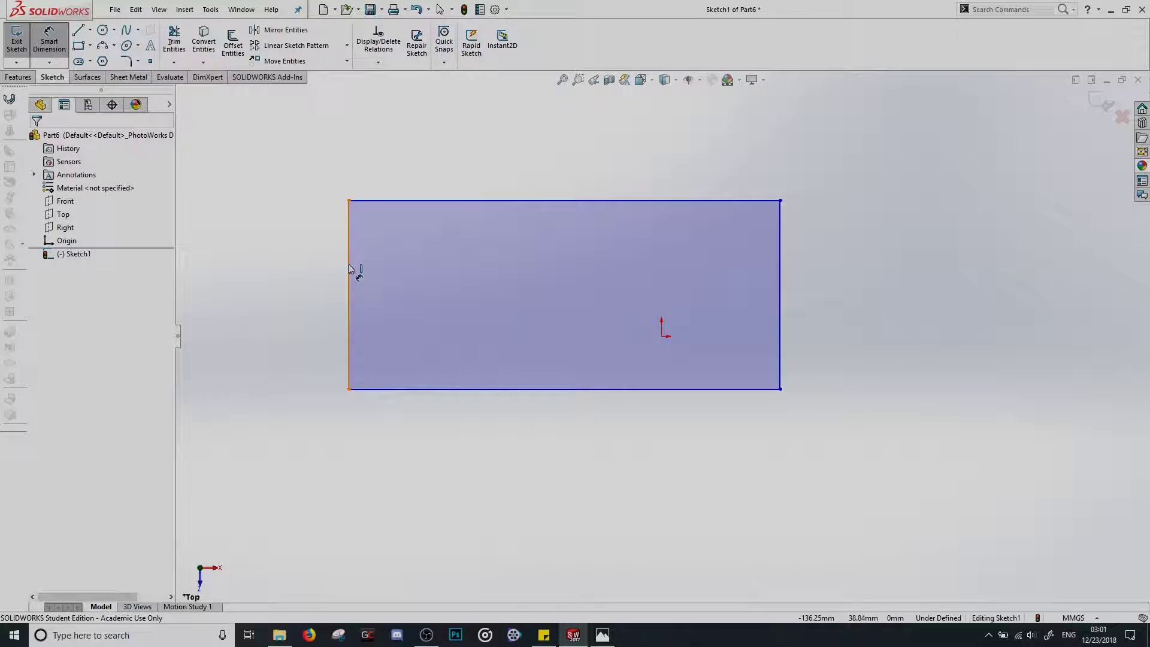
pyautogui.click(350, 264)
pyautogui.click(322, 287)
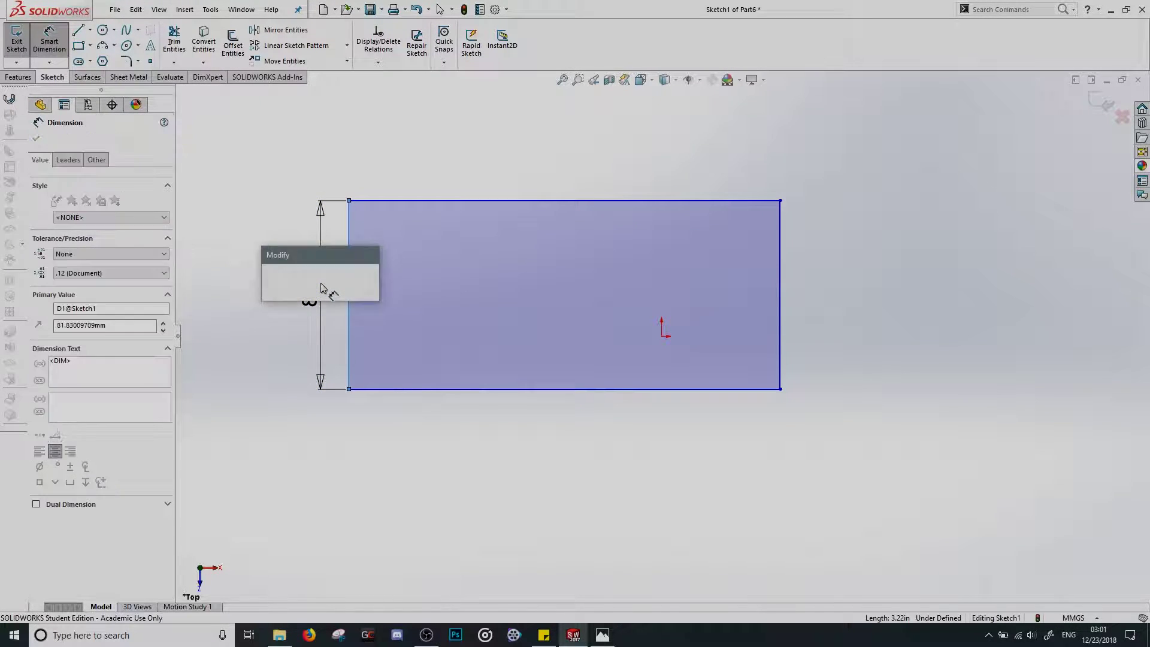
pyautogui.write('38')
pyautogui.press('Return')
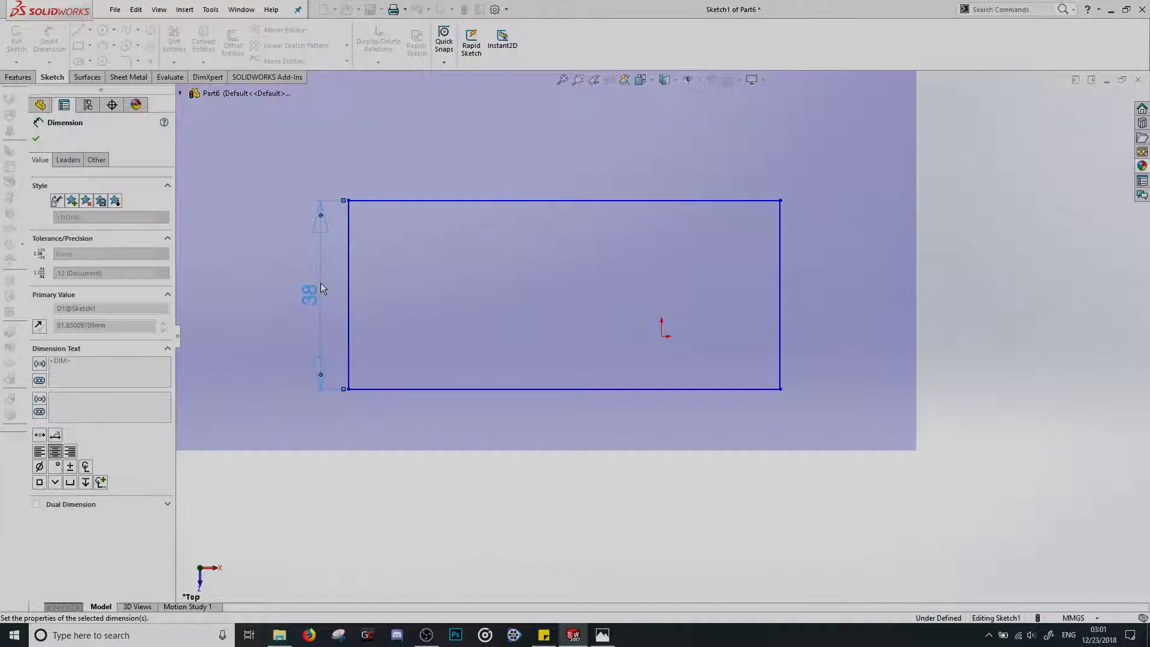
pyautogui.click(495, 389)
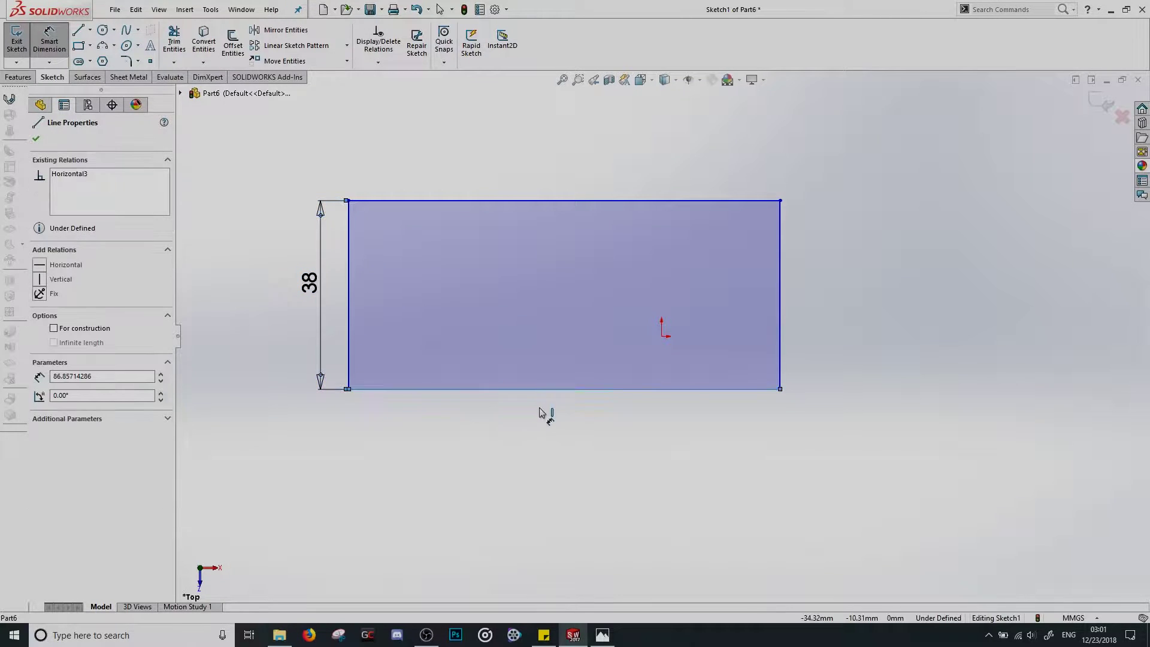
pyautogui.click(572, 430)
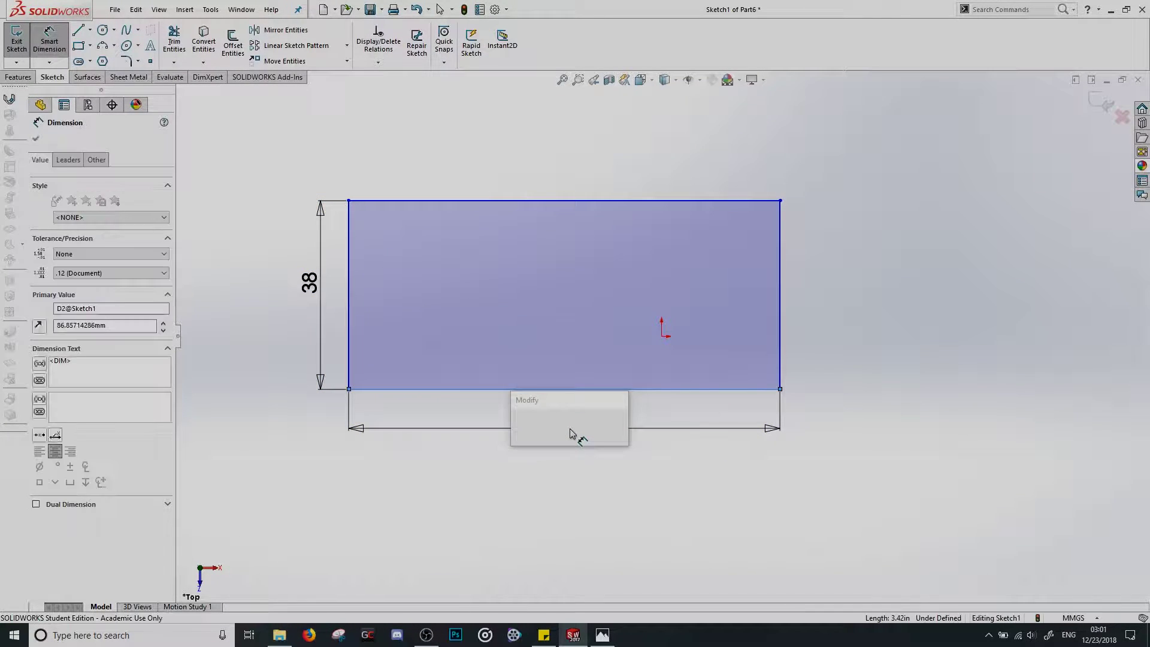
pyautogui.press('Return')
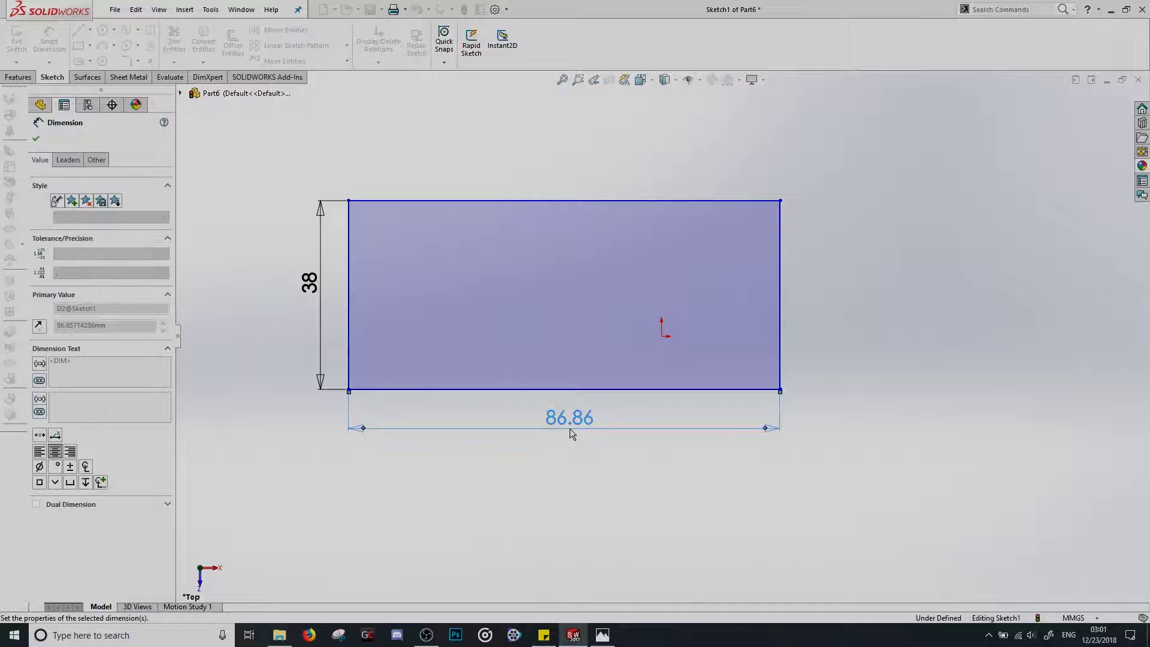
pyautogui.press('Escape')
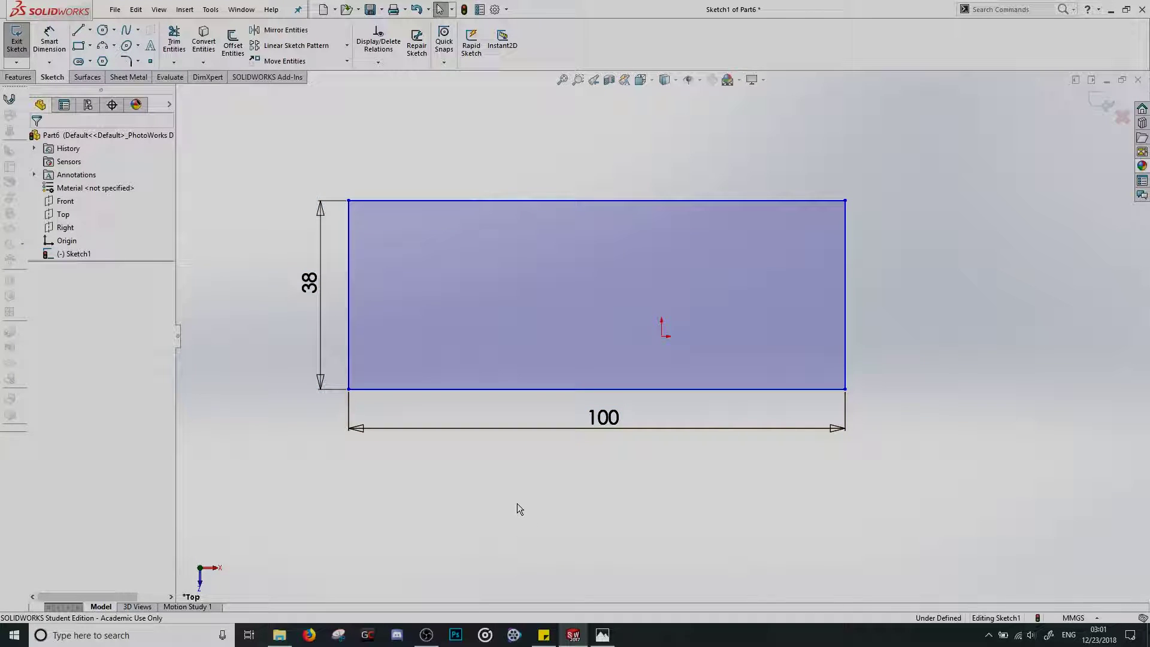
# Make the rectangle's right-edge midpoint coincident with the origin, fully defining the sketch
pyautogui.moveTo(349, 389)
pyautogui.mouseDown()
pyautogui.moveTo(431, 413)
pyautogui.moveTo(419, 353)
pyautogui.moveTo(452, 380)
pyautogui.moveTo(434, 361)
pyautogui.moveTo(456, 446)
pyautogui.moveTo(479, 443)
pyautogui.moveTo(387, 412)
pyautogui.moveTo(407, 405)
pyautogui.moveTo(357, 388)
pyautogui.moveTo(351, 401)
pyautogui.mouseUp()
pyautogui.click(372, 463)
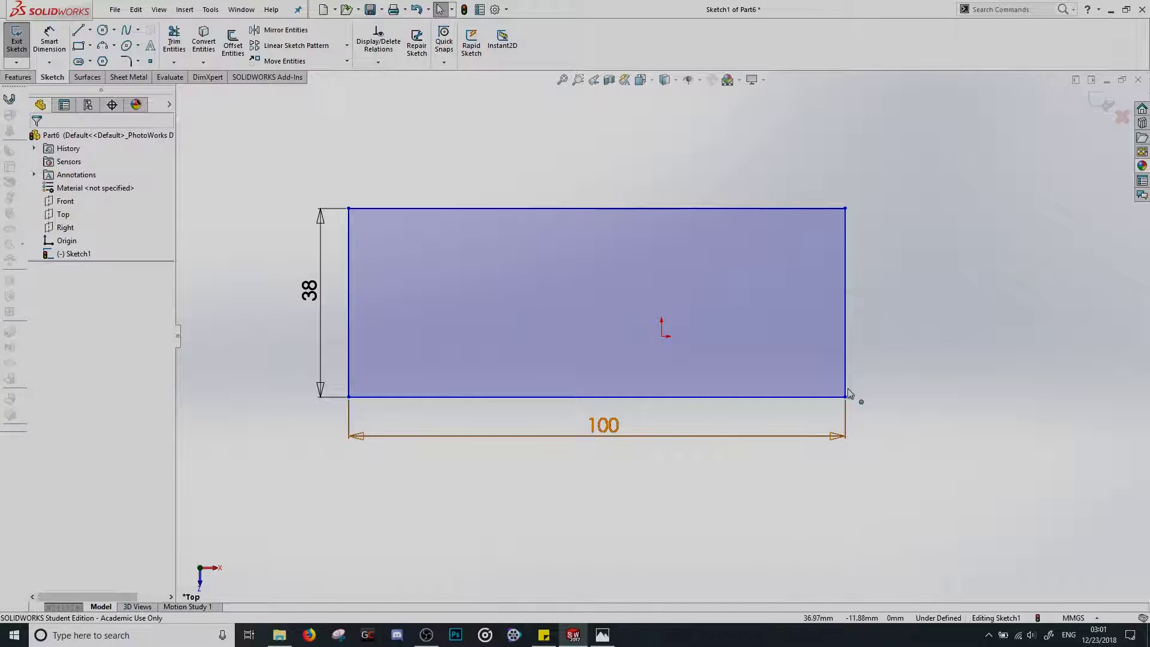
pyautogui.click(845, 304)
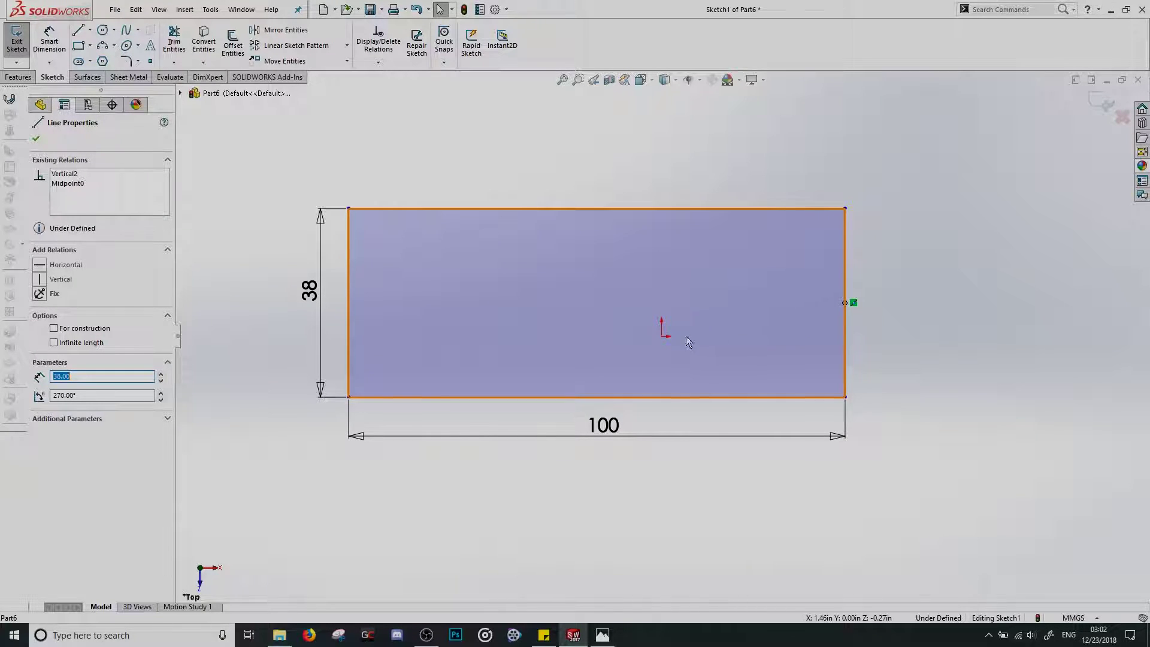
pyautogui.click(662, 337)
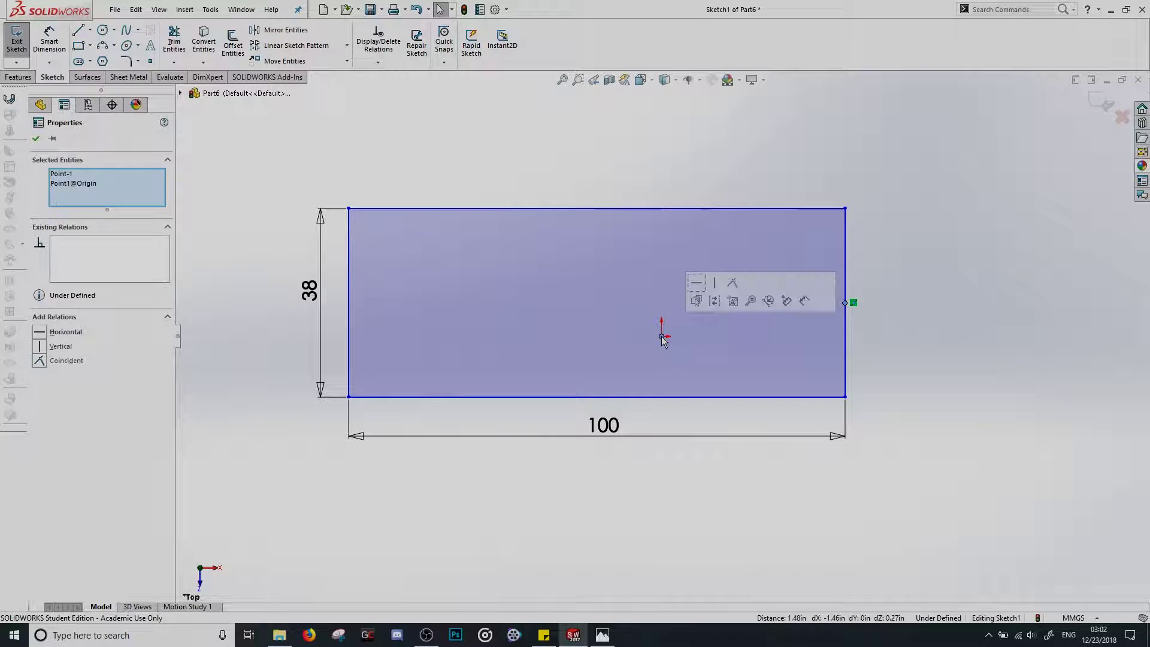
pyautogui.click(731, 289)
pyautogui.click(721, 371)
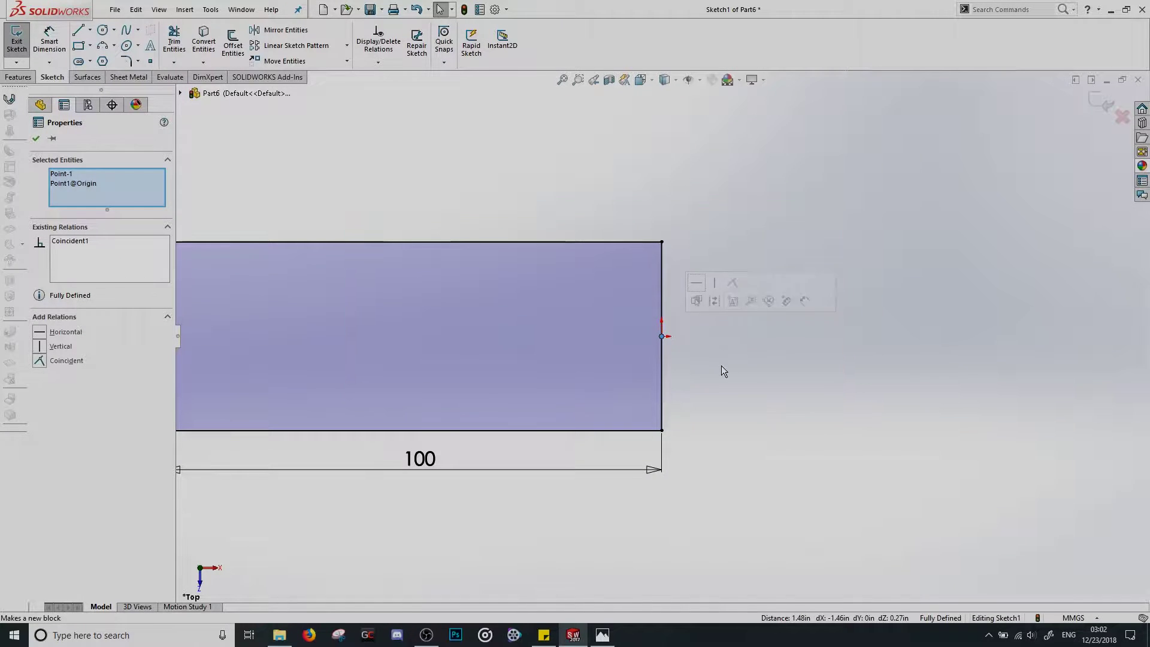
pyautogui.click(561, 80)
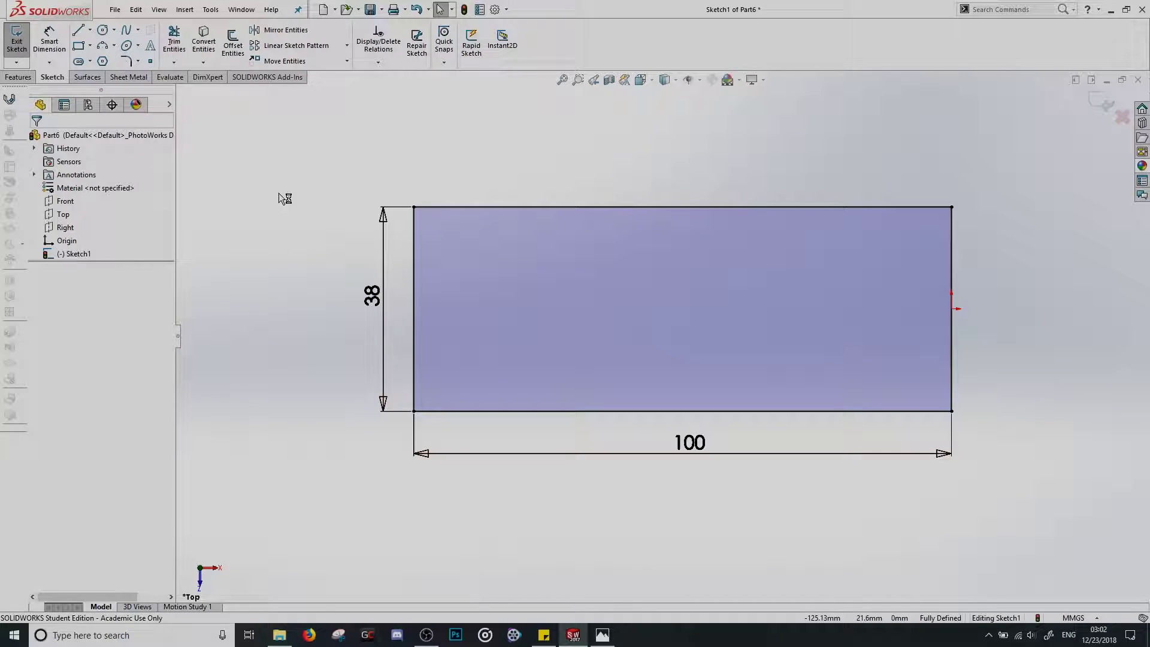
# Extrude the 100 by 38 sketch 10 mm blind into Boss-Extrude1, checking the drawing
pyautogui.click(16, 45)
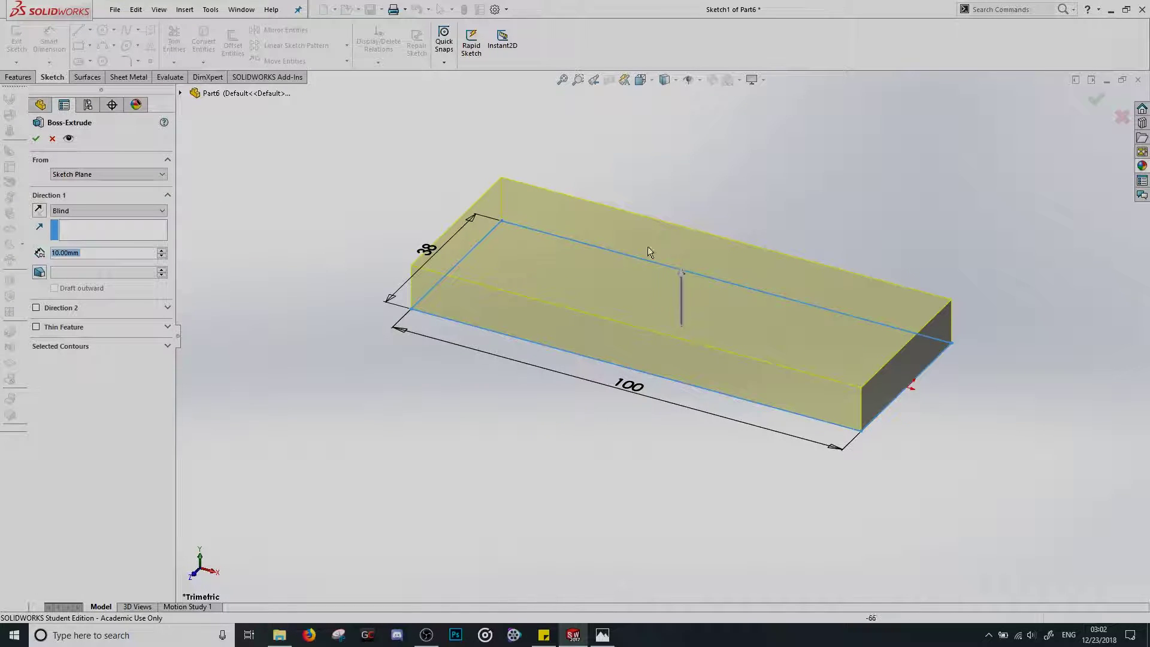
pyautogui.click(603, 641)
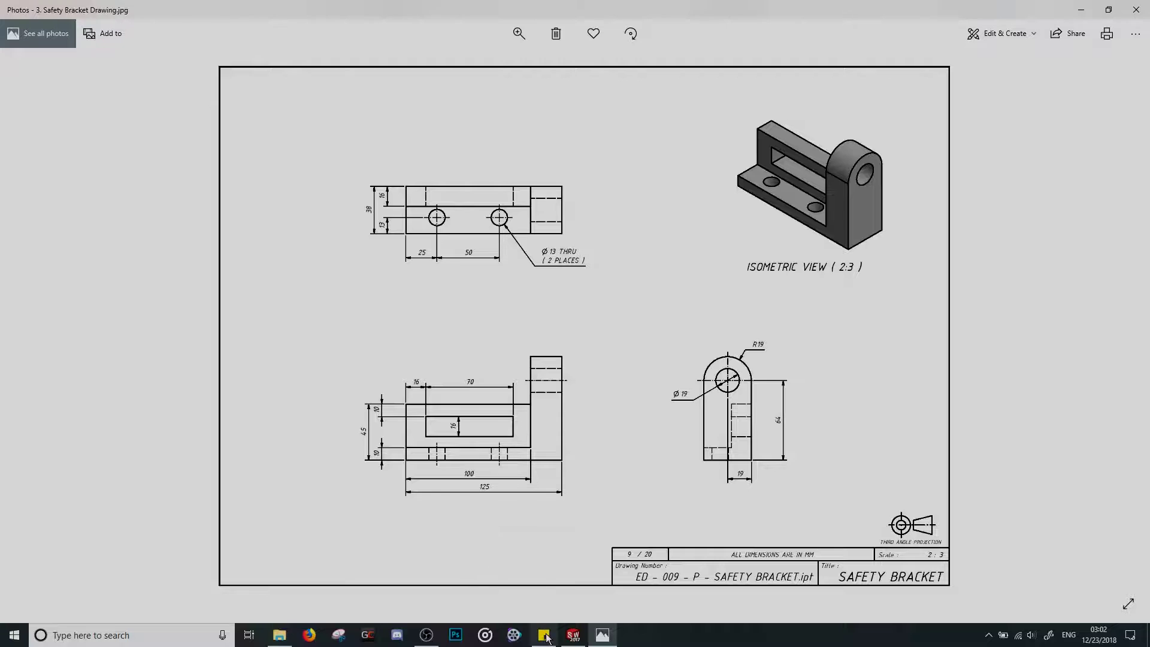
pyautogui.click(574, 635)
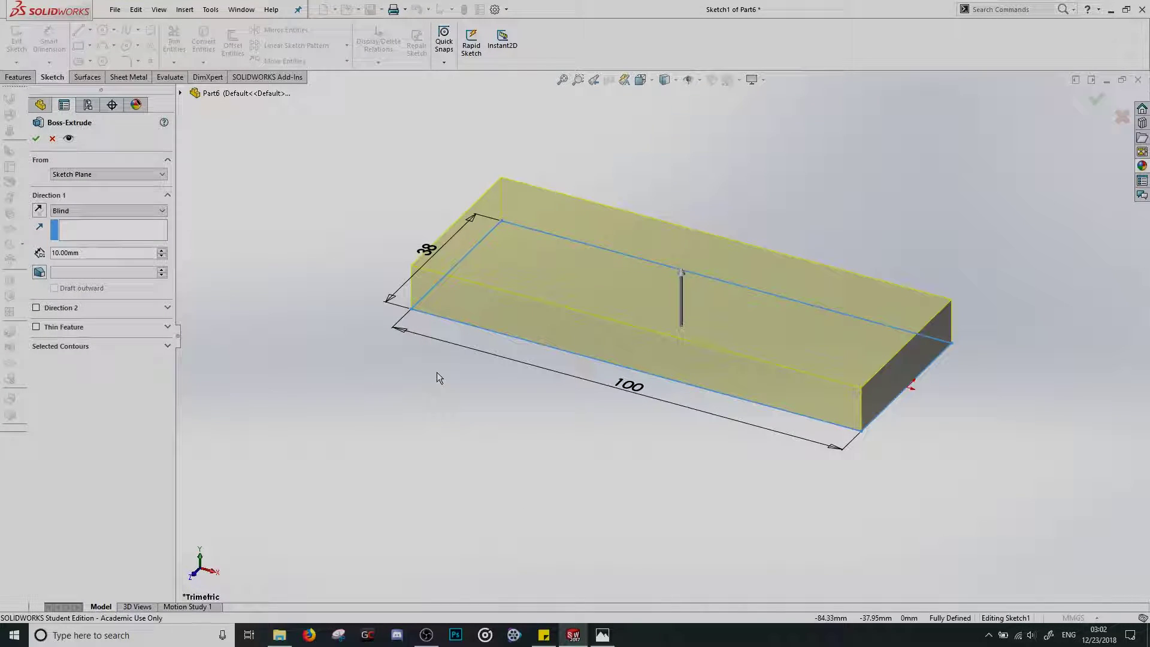
pyautogui.click(37, 140)
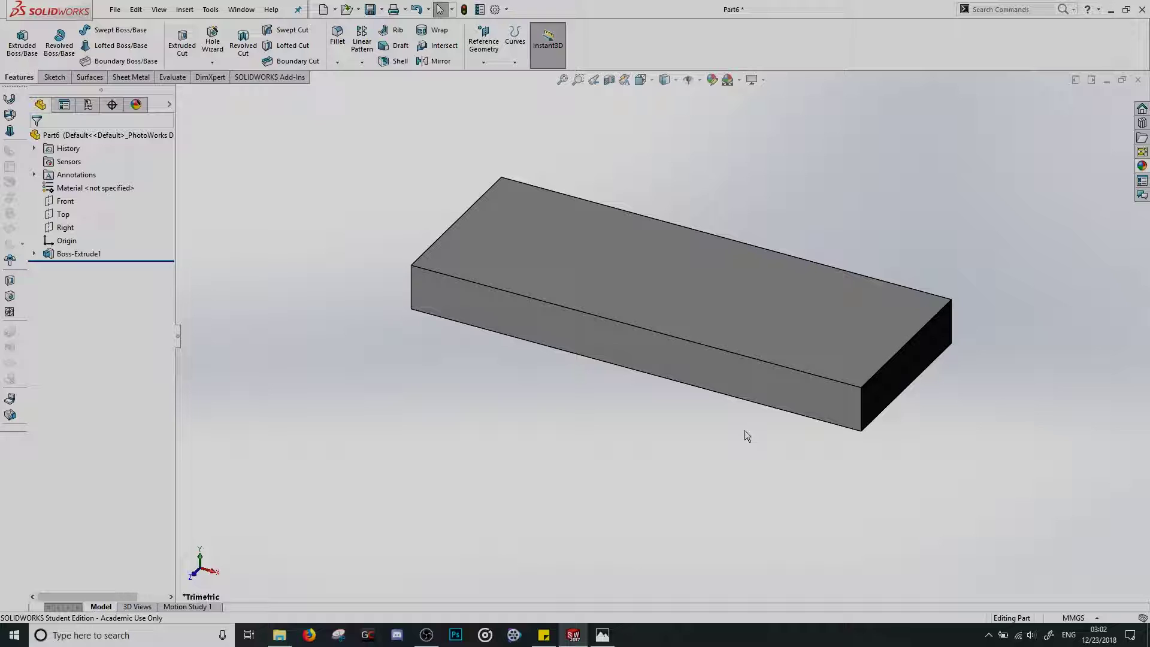
pyautogui.click(603, 635)
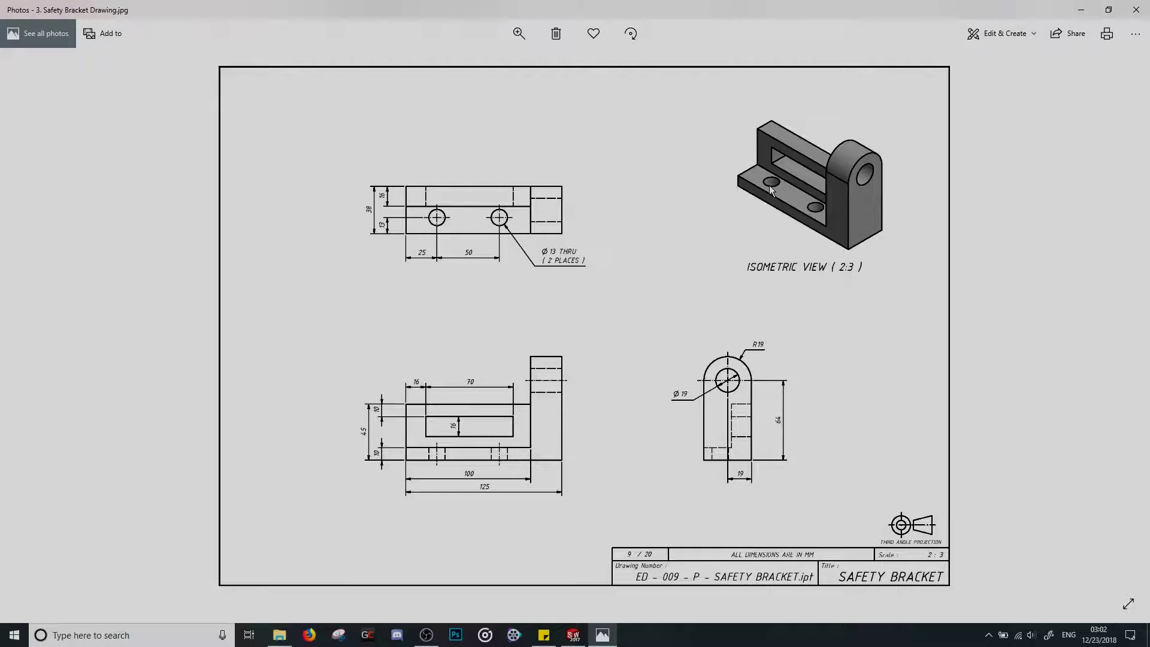
# Start a new extrusion sketch on the block's long side face
pyautogui.click(573, 635)
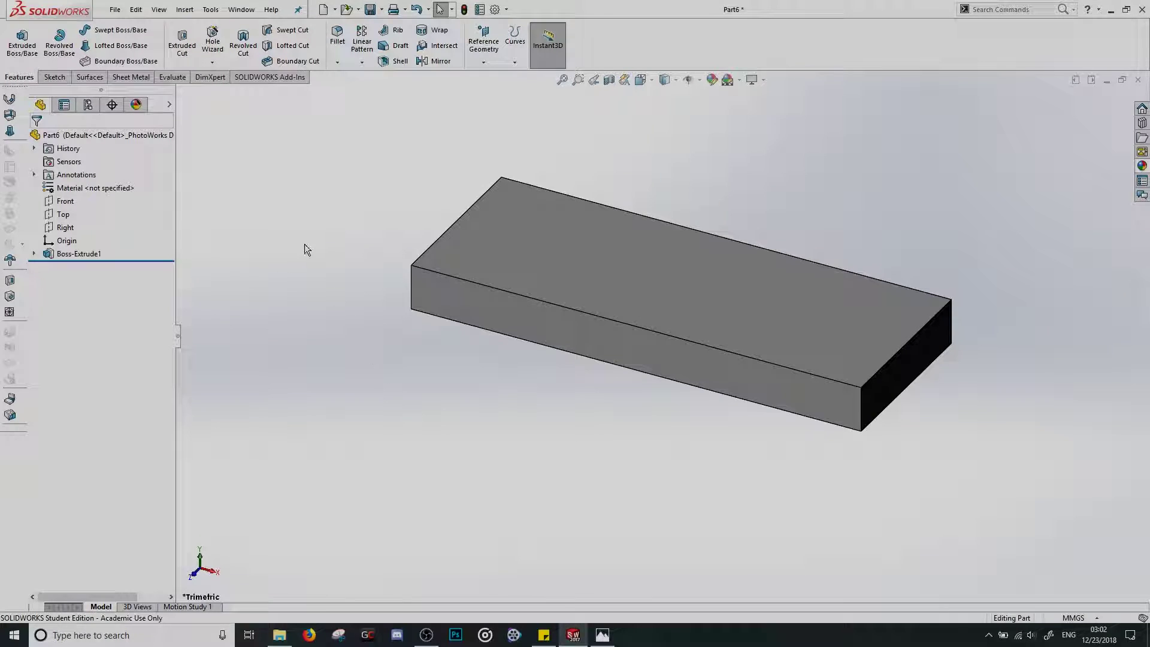
pyautogui.click(36, 52)
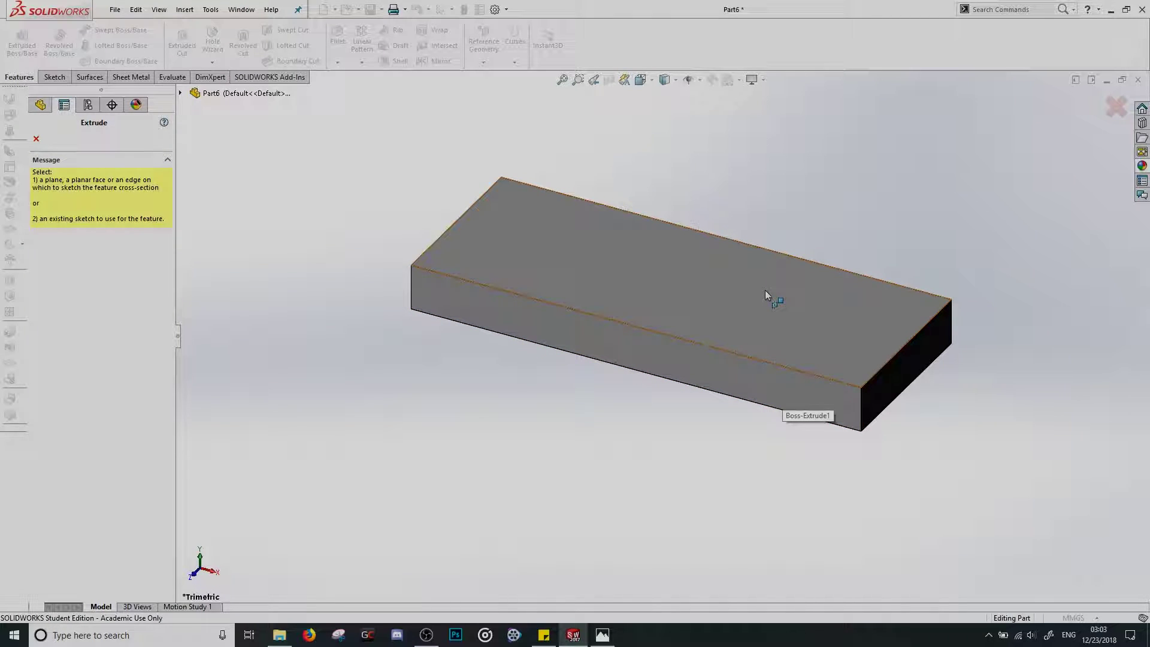
pyautogui.moveTo(801, 299); pyautogui.dragTo(700, 301, button='middle')
pyautogui.moveTo(911, 314); pyautogui.dragTo(816, 426, button='middle')
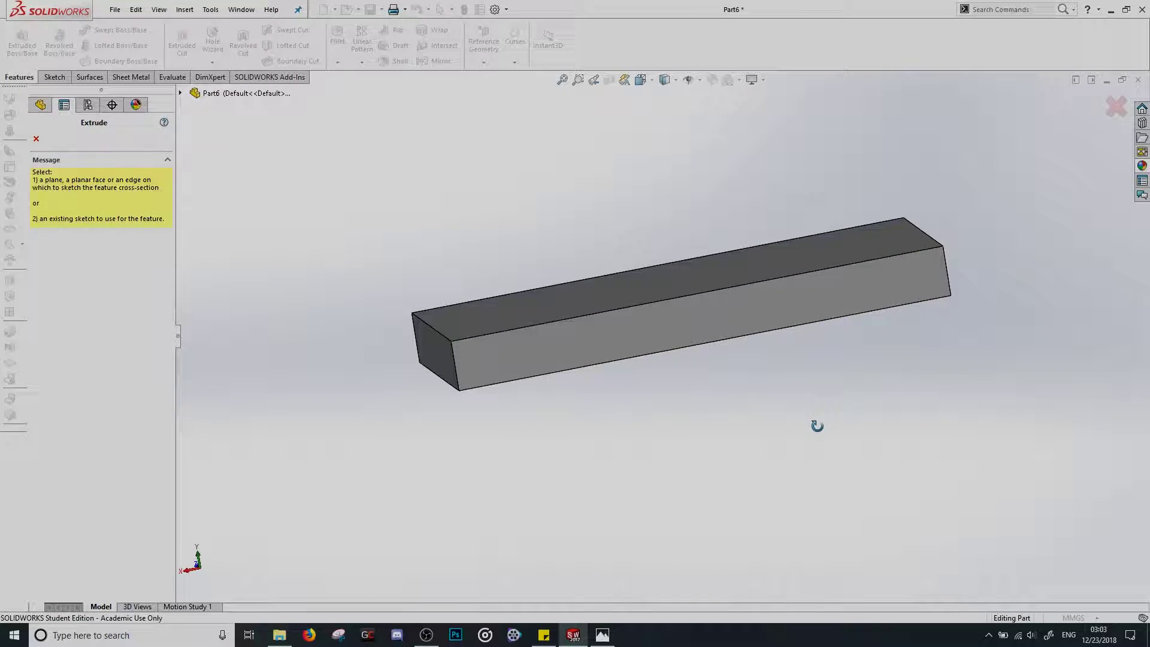
pyautogui.click(685, 325)
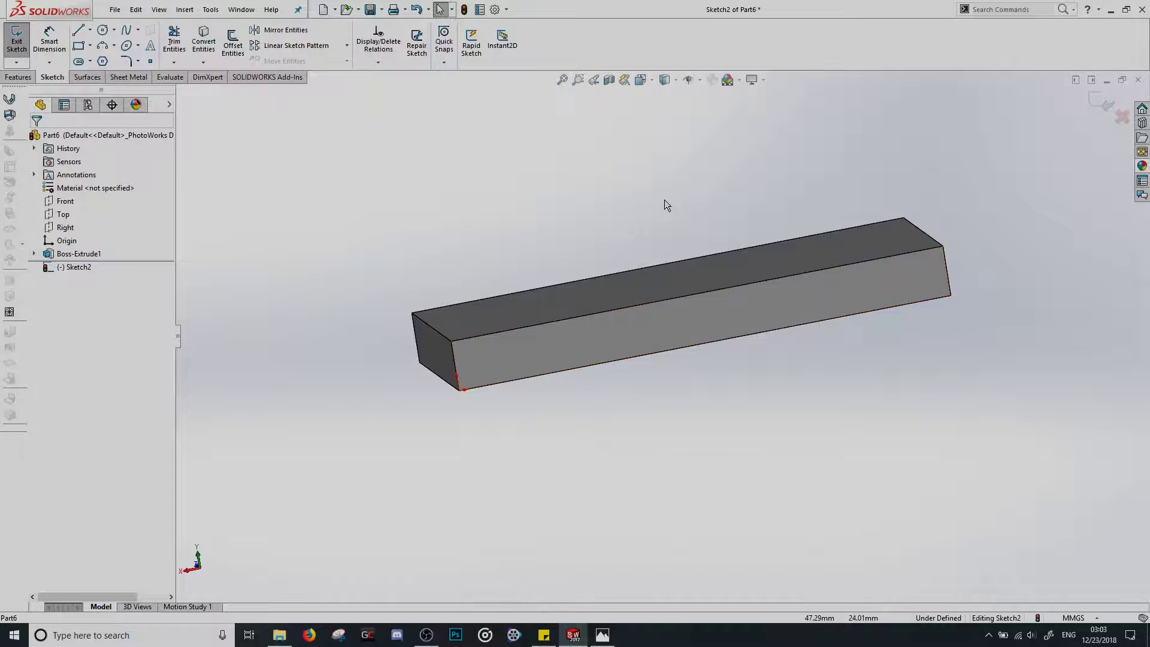
# Set the view orientation to Back to see the sketch face straight on
pyautogui.click(641, 80)
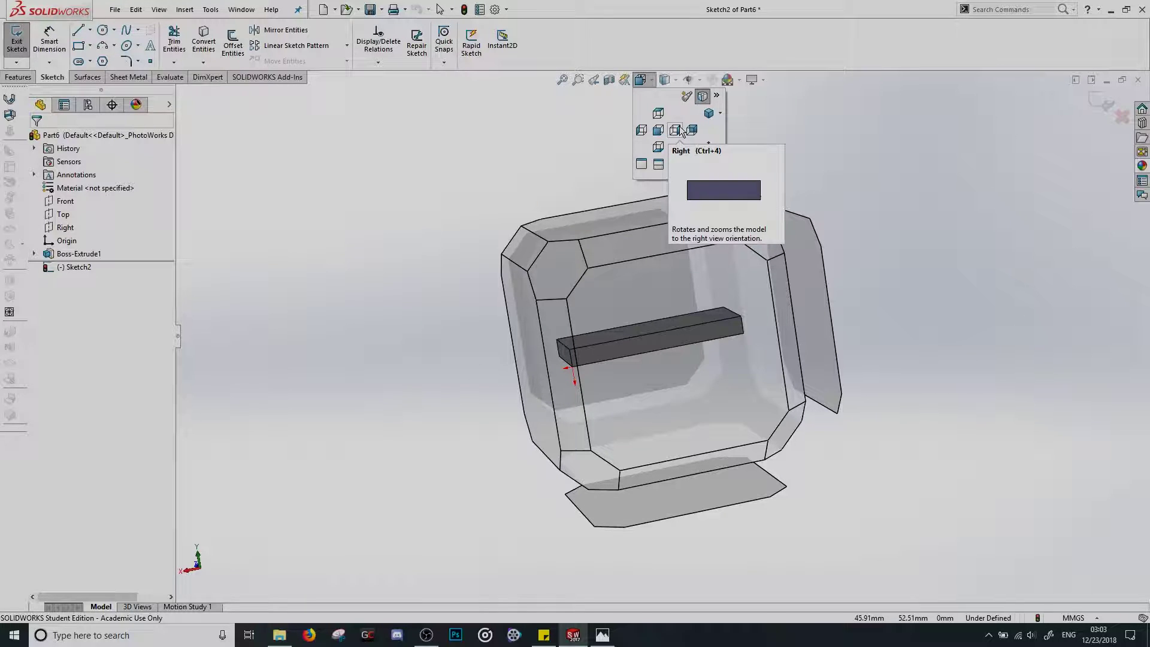
pyautogui.click(646, 83)
pyautogui.click(642, 81)
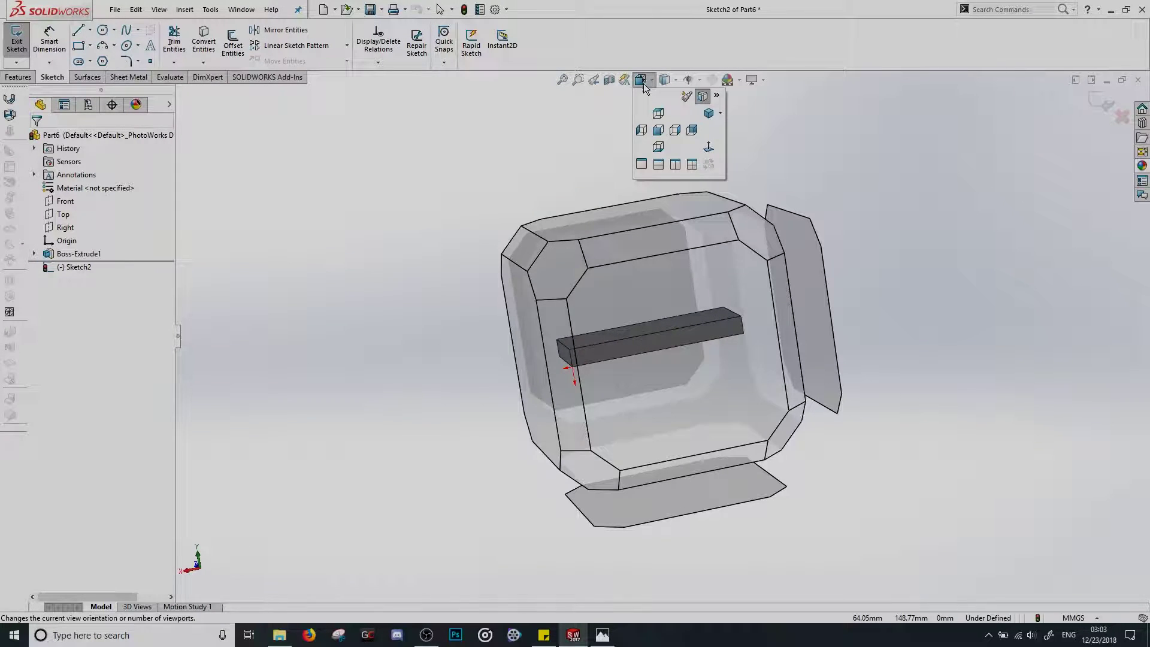
pyautogui.click(656, 130)
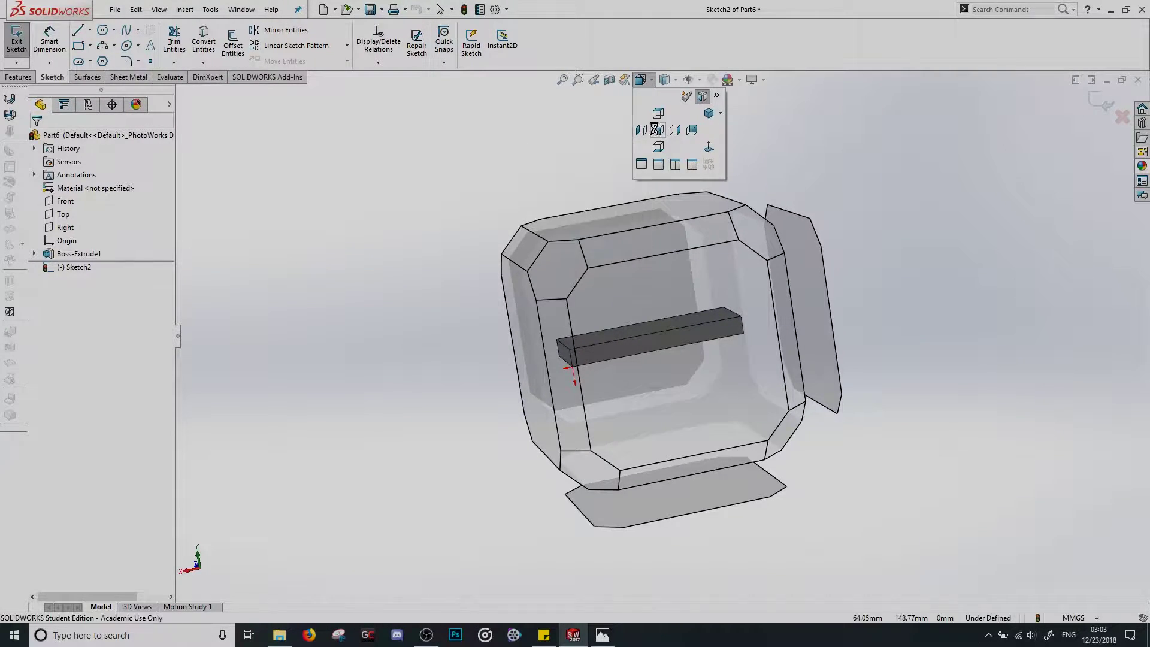
pyautogui.click(690, 130)
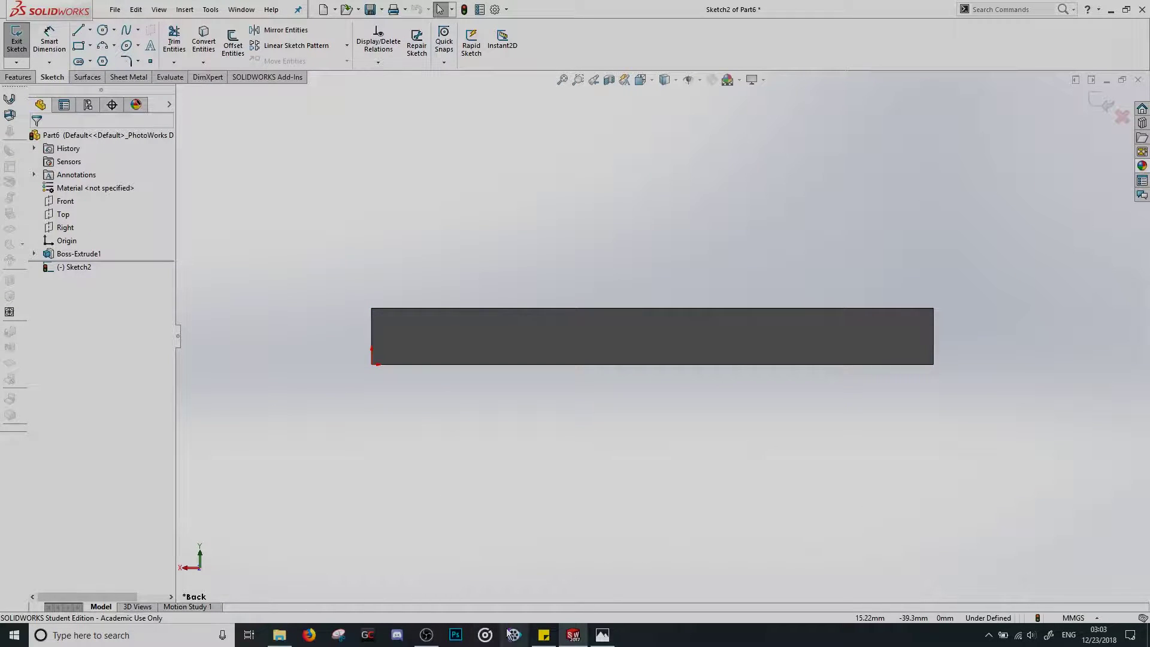
pyautogui.moveTo(612, 641)
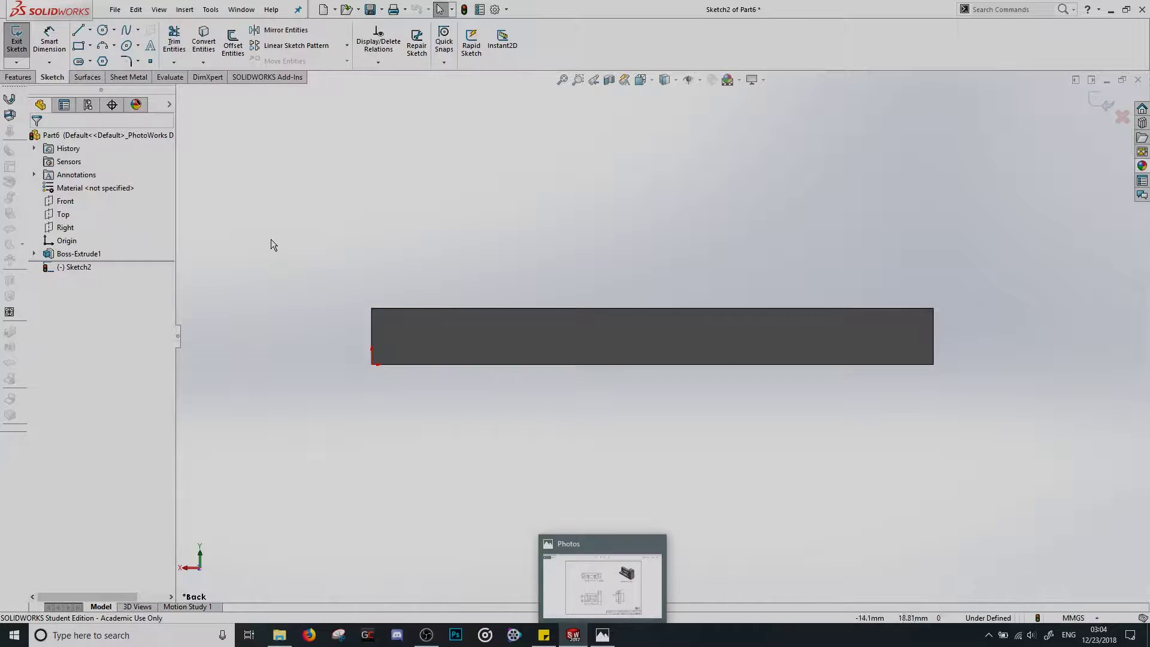
# Draw a roughly 101 by 40 mm upright rectangle from the block's top-left corner, with a slot rectangle inside
pyautogui.click(78, 45)
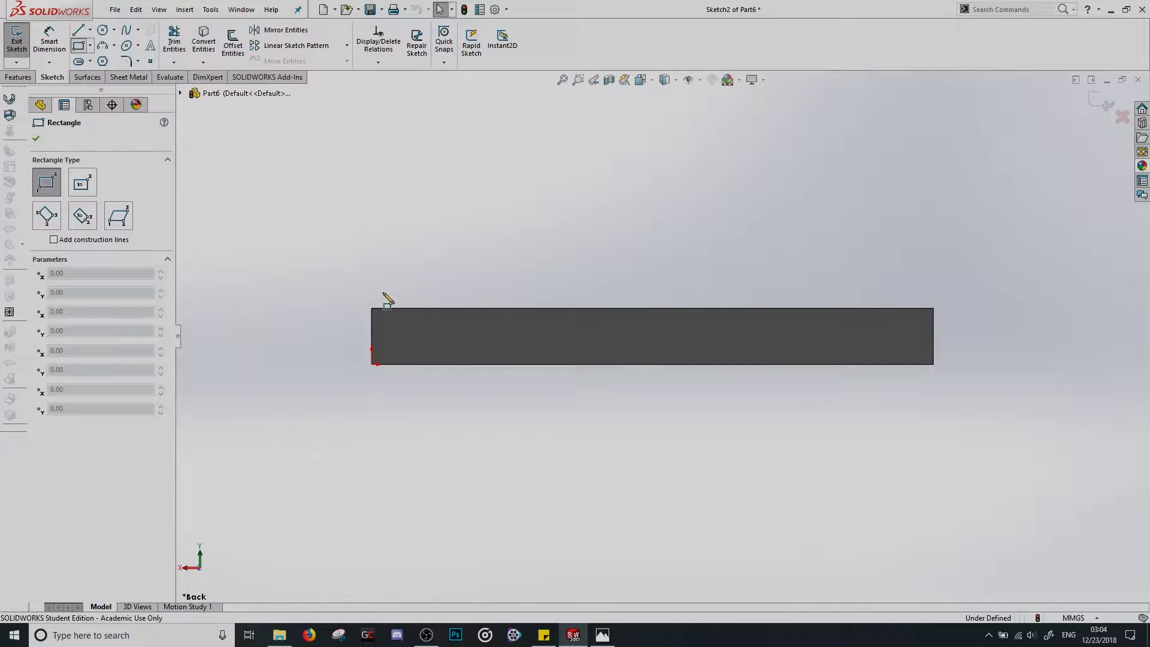
pyautogui.click(372, 309)
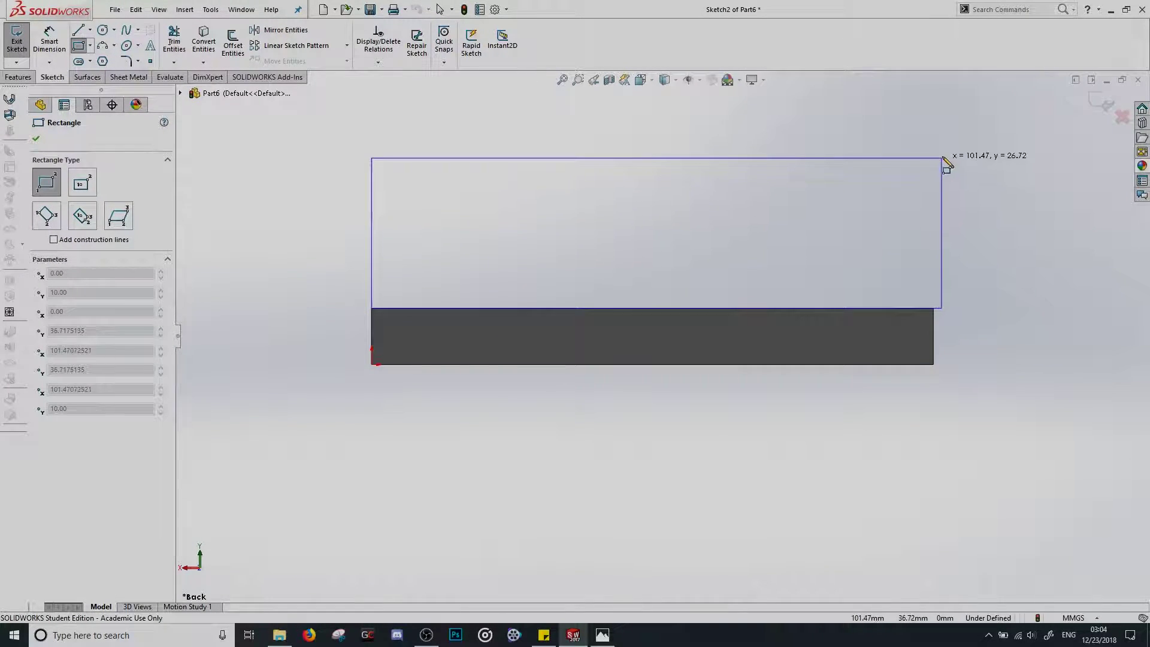
pyautogui.click(942, 136)
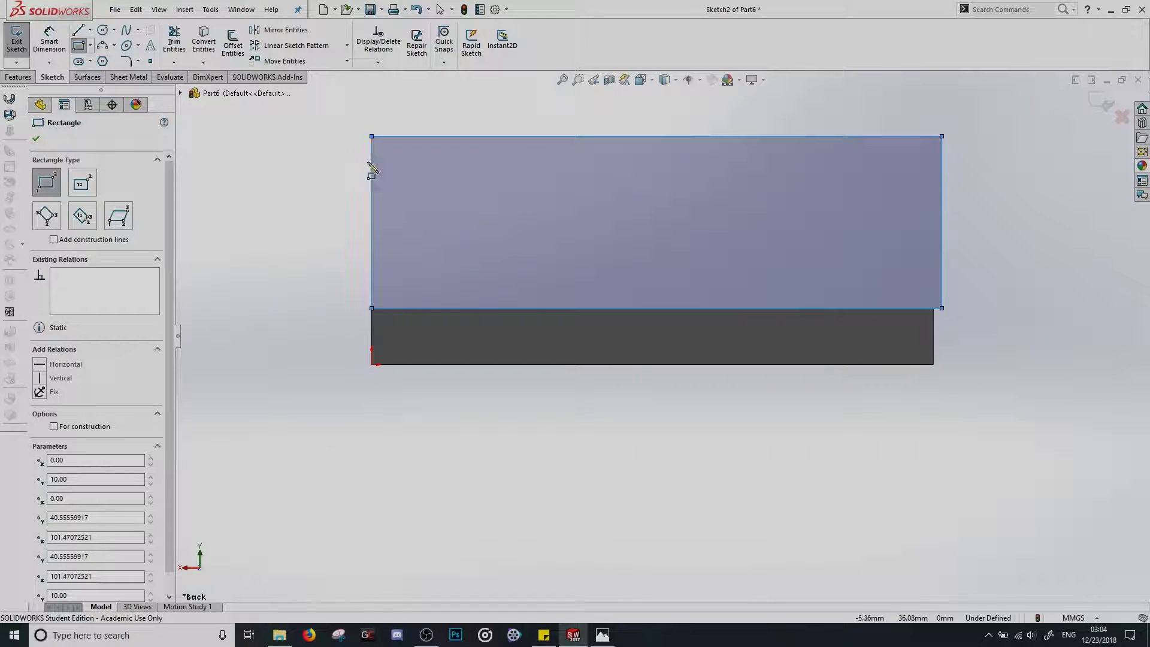
pyautogui.click(420, 174)
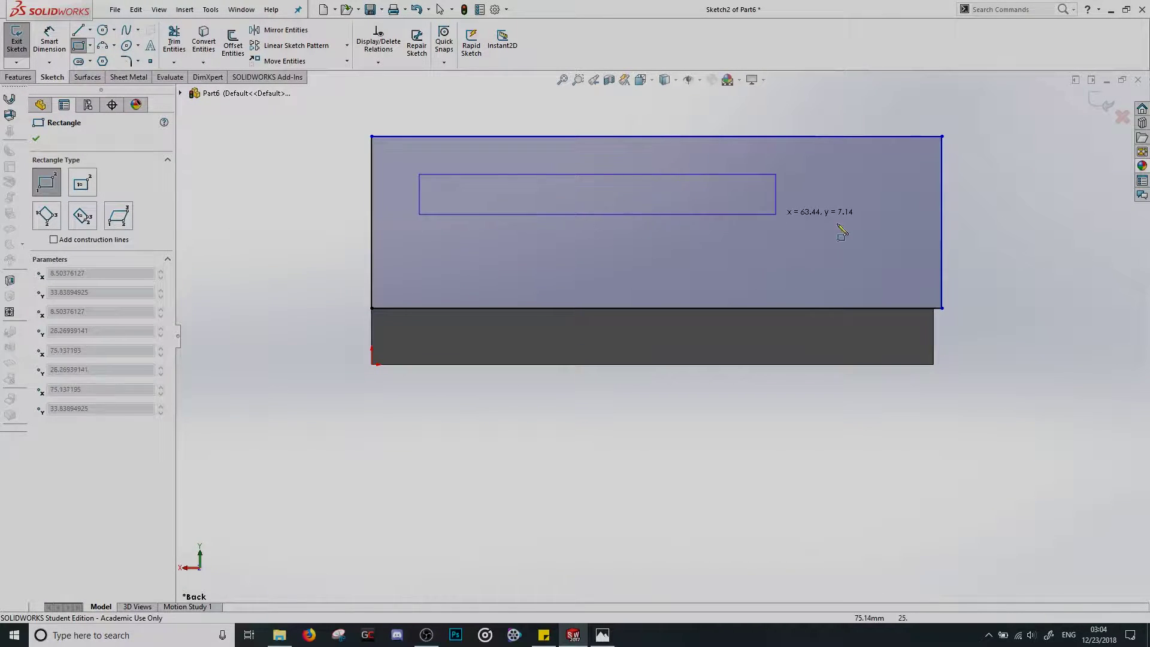
pyautogui.click(889, 262)
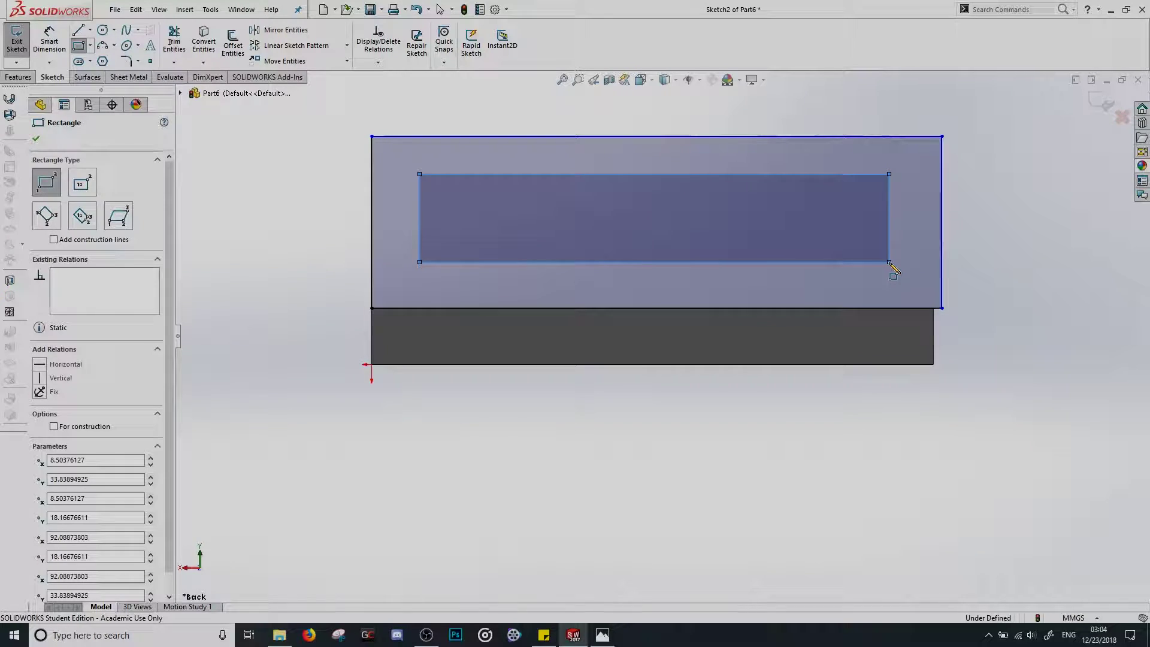
pyautogui.press('Escape')
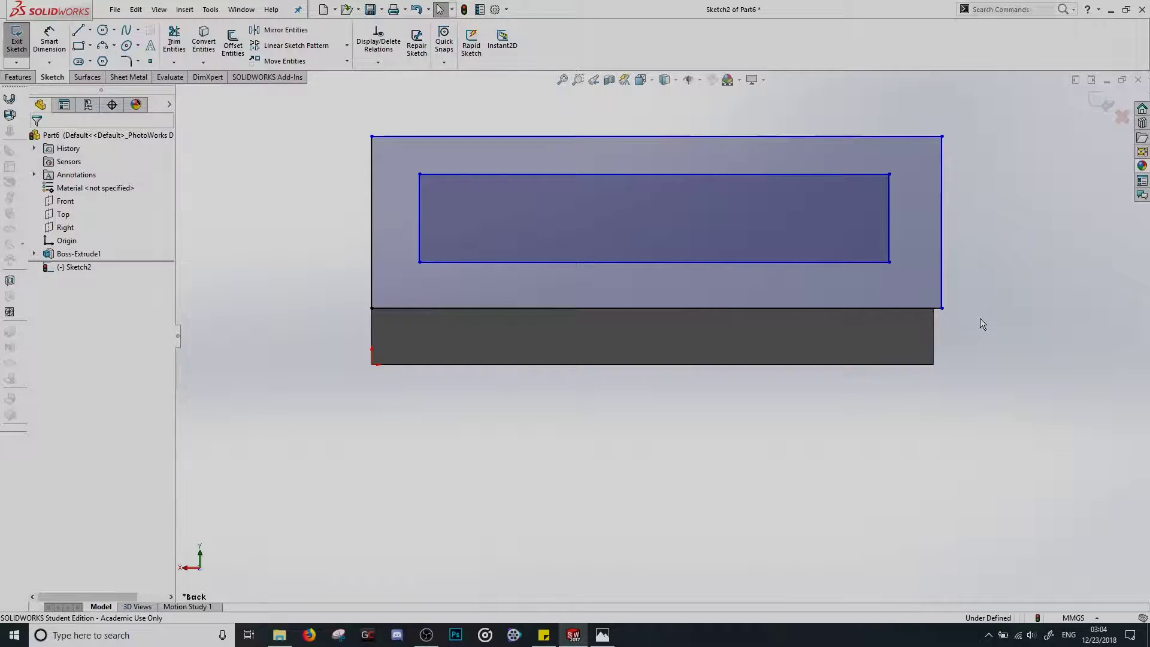
# Make the upright rectangle's right side collinear with the block's right end edge
pyautogui.click(942, 308)
pyautogui.press('Escape')
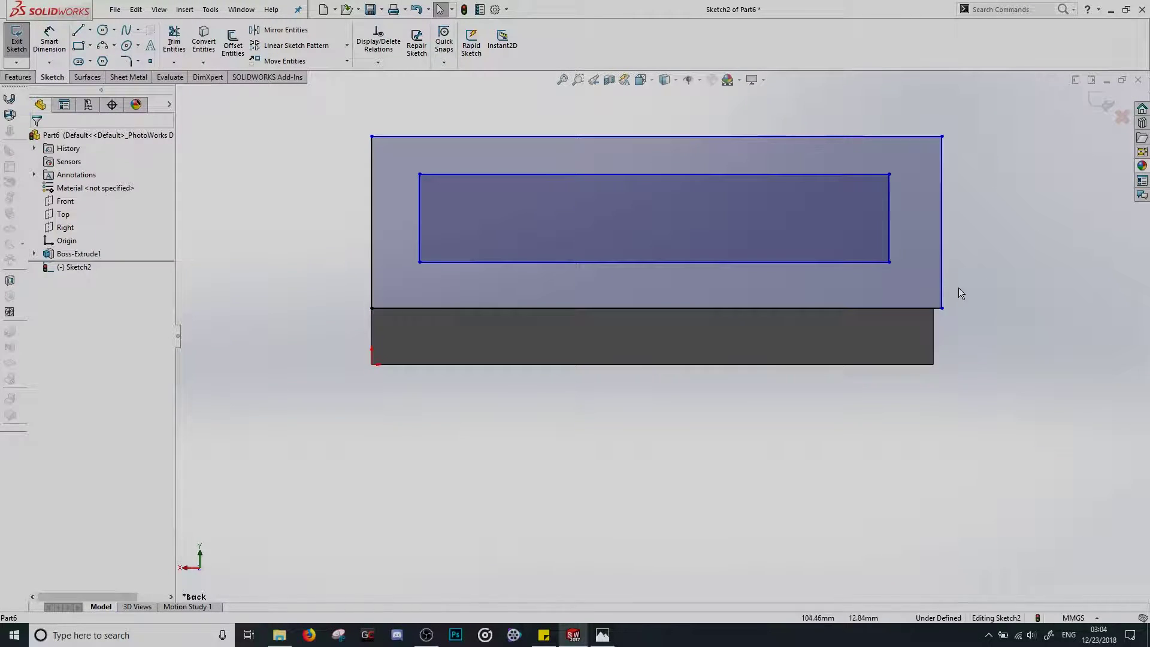
pyautogui.click(933, 330)
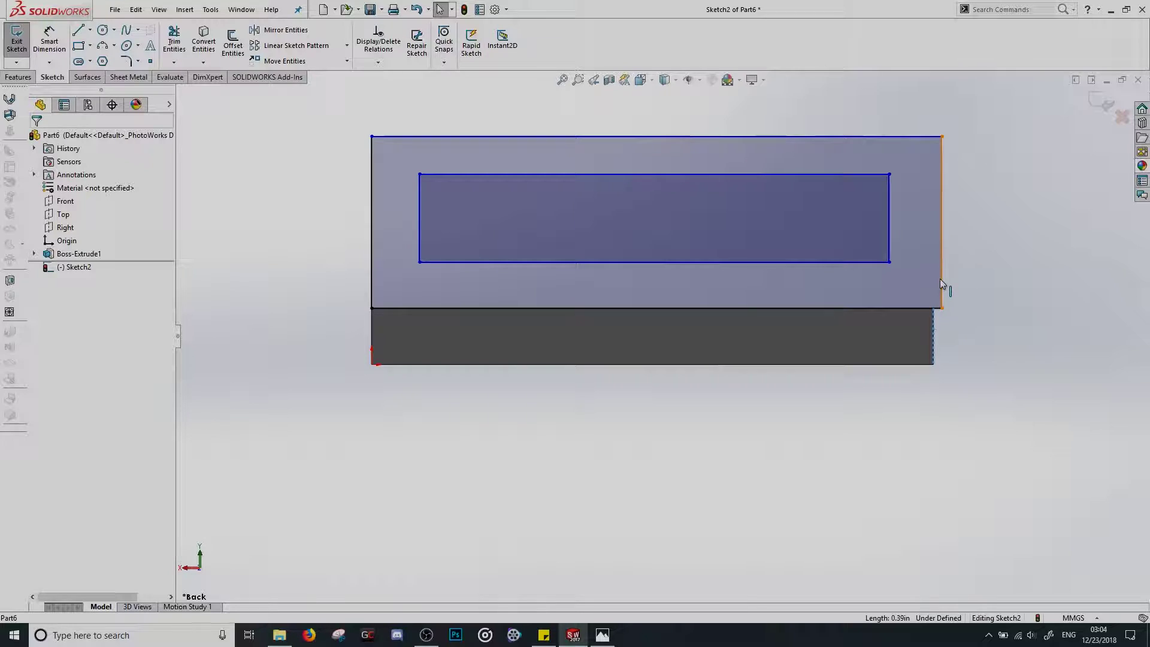
pyautogui.moveTo(942, 287); pyautogui.dragTo(945, 285)
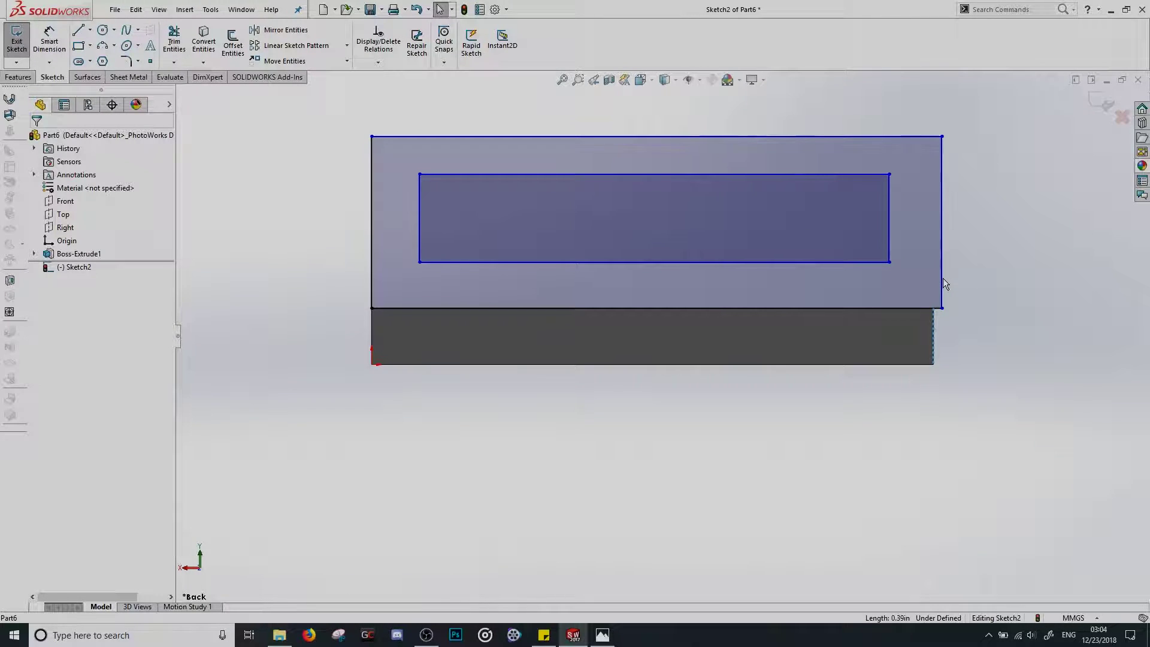
pyautogui.keyDown('ctrl'); pyautogui.click(942, 257); pyautogui.keyUp('ctrl')
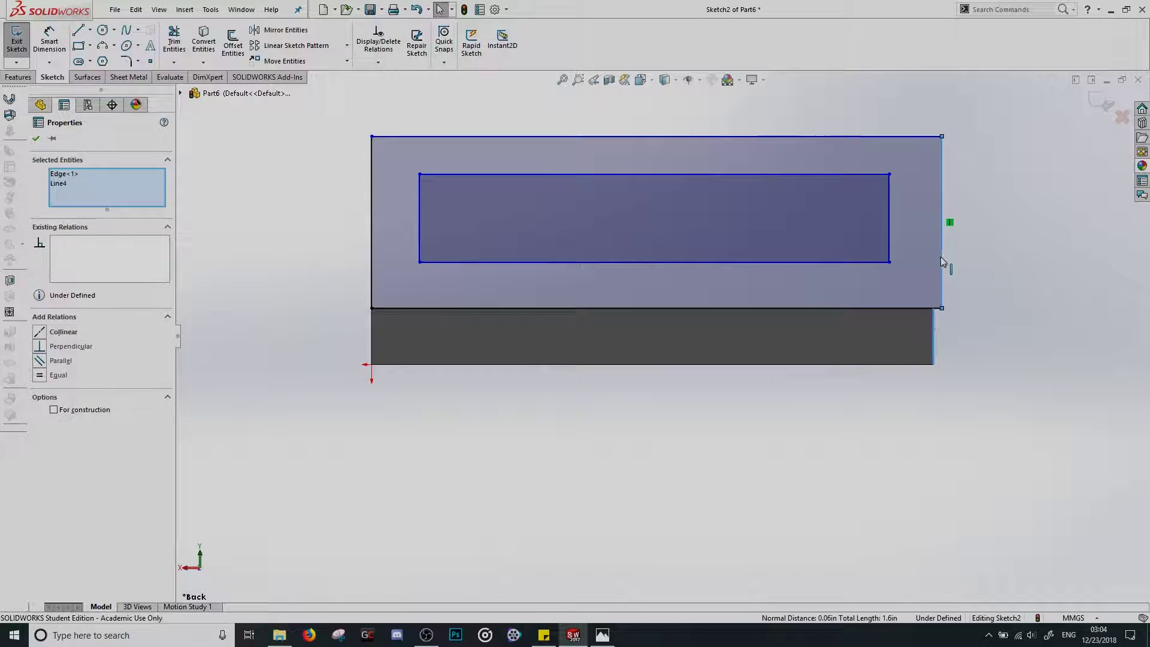
pyautogui.click(39, 333)
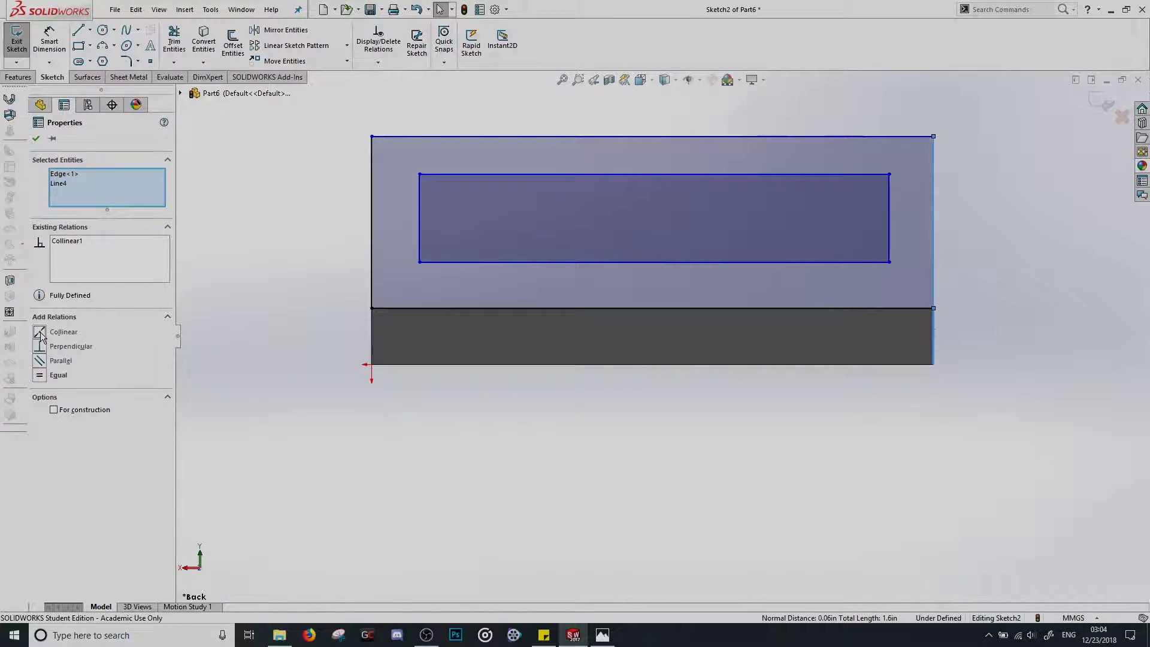
pyautogui.click(714, 445)
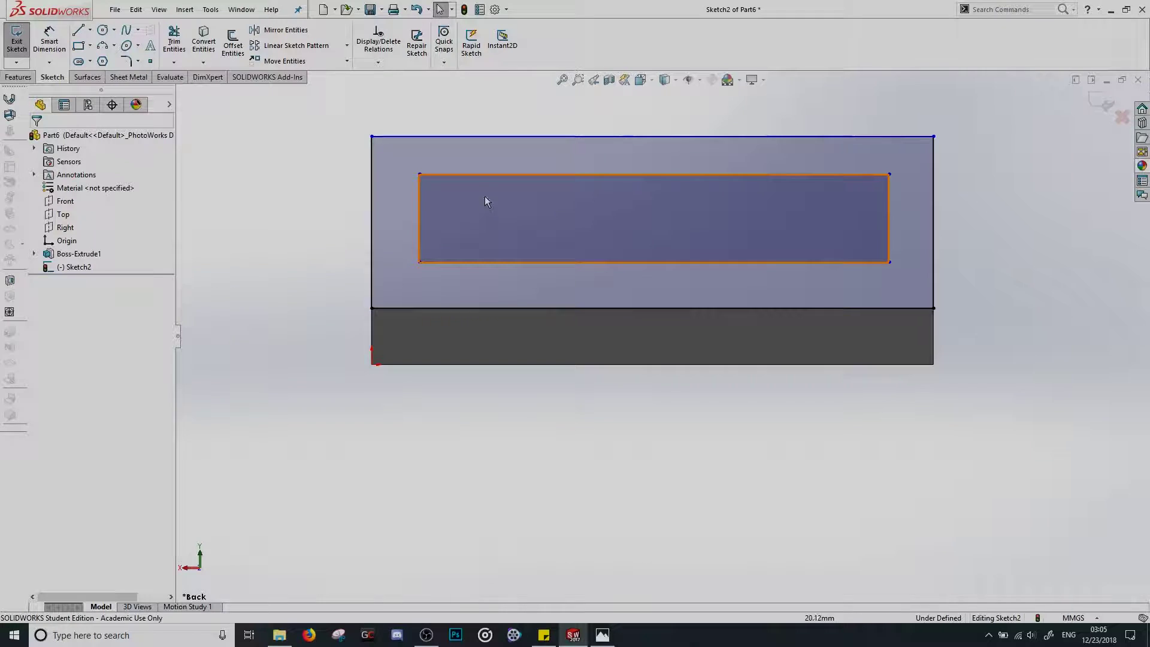
# Align the slot's top-edge midpoint vertically with the upright's top-edge midpoint
pyautogui.rightClick(574, 174)
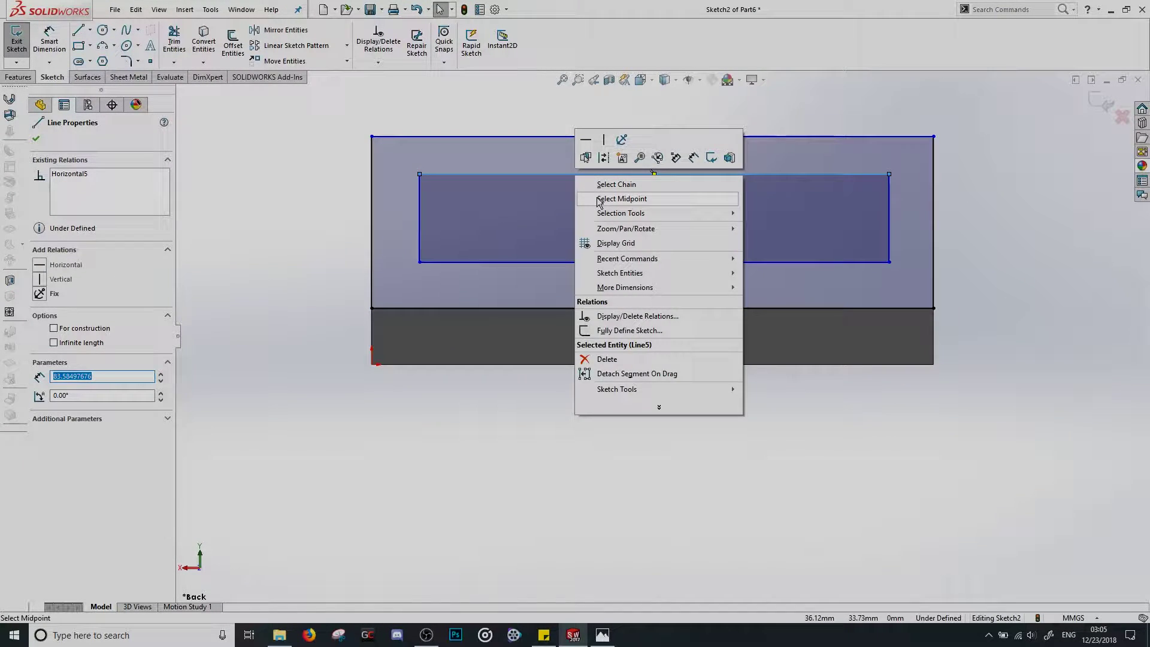
pyautogui.click(596, 197)
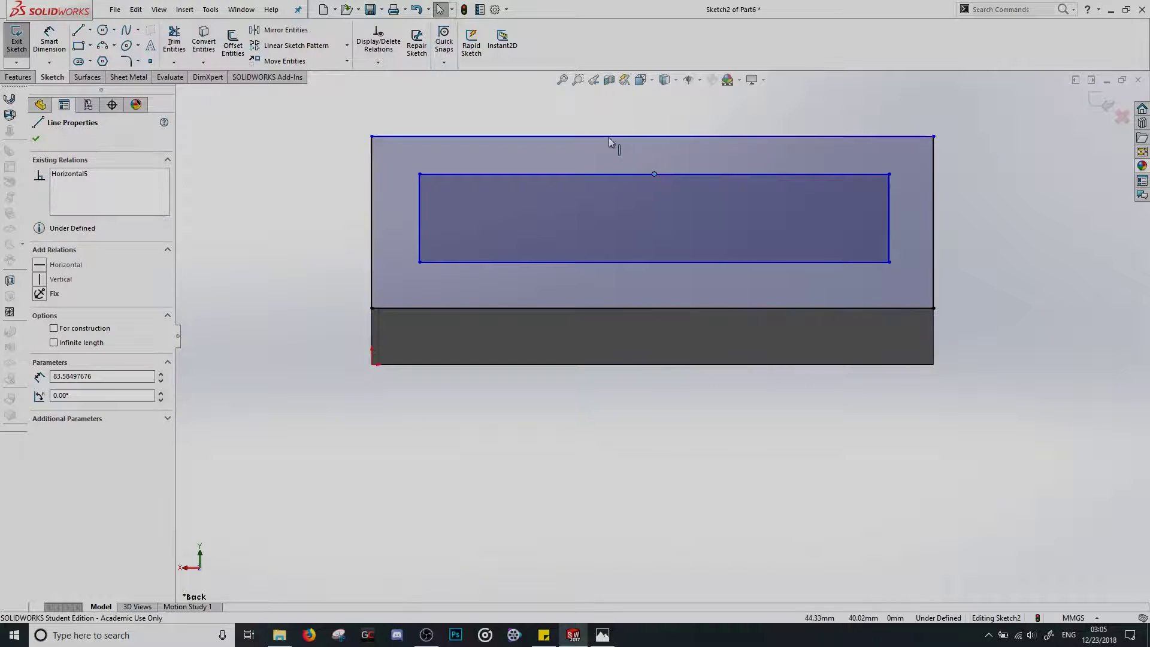
pyautogui.keyDown('ctrl'); pyautogui.click(653, 137); pyautogui.keyUp('ctrl')
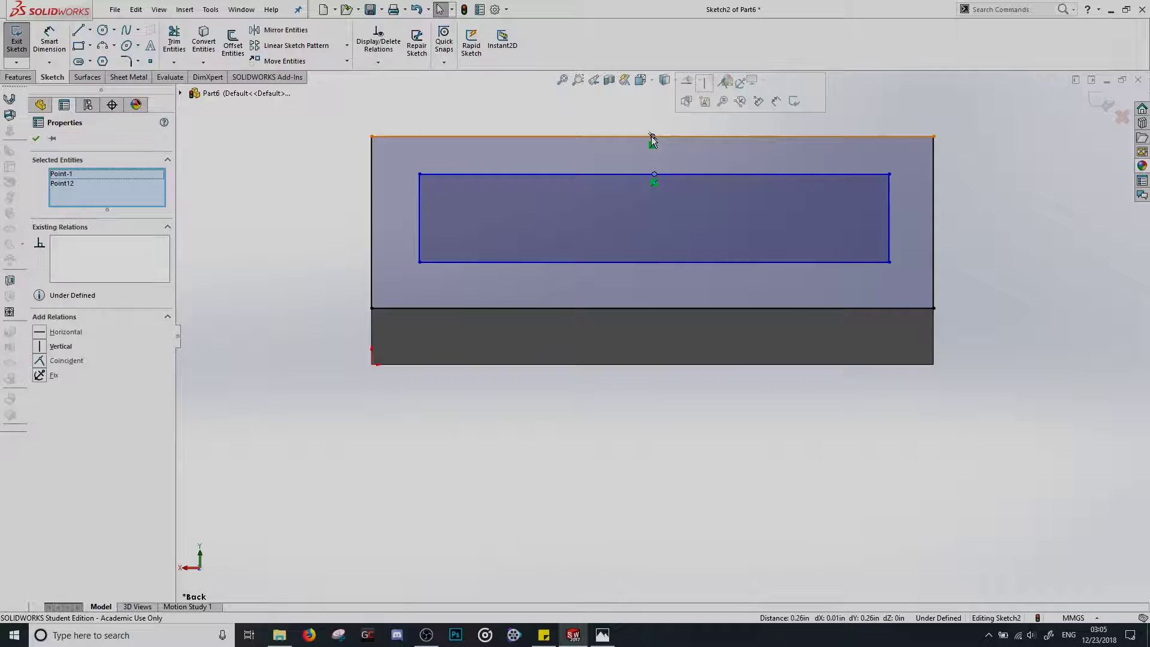
pyautogui.click(705, 85)
pyautogui.click(1041, 243)
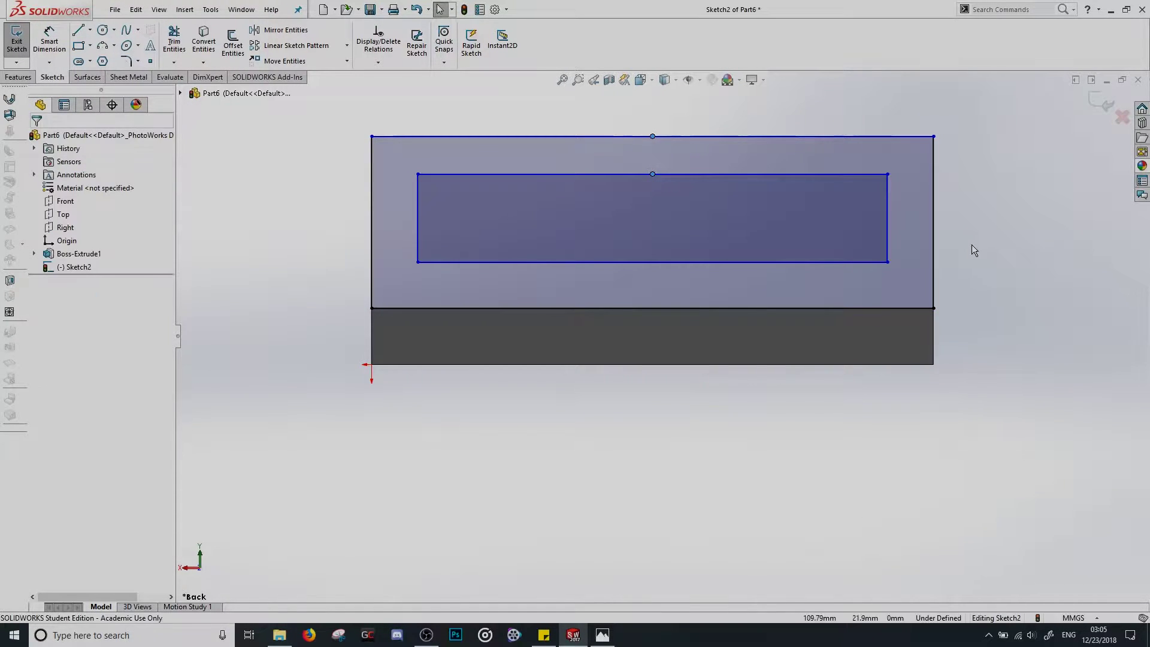
# Make the slot's left-edge midpoint horizontal with the outer left-edge midpoint, after dismissing an invalid-relation error
pyautogui.click(419, 201)
pyautogui.rightClick(419, 201)
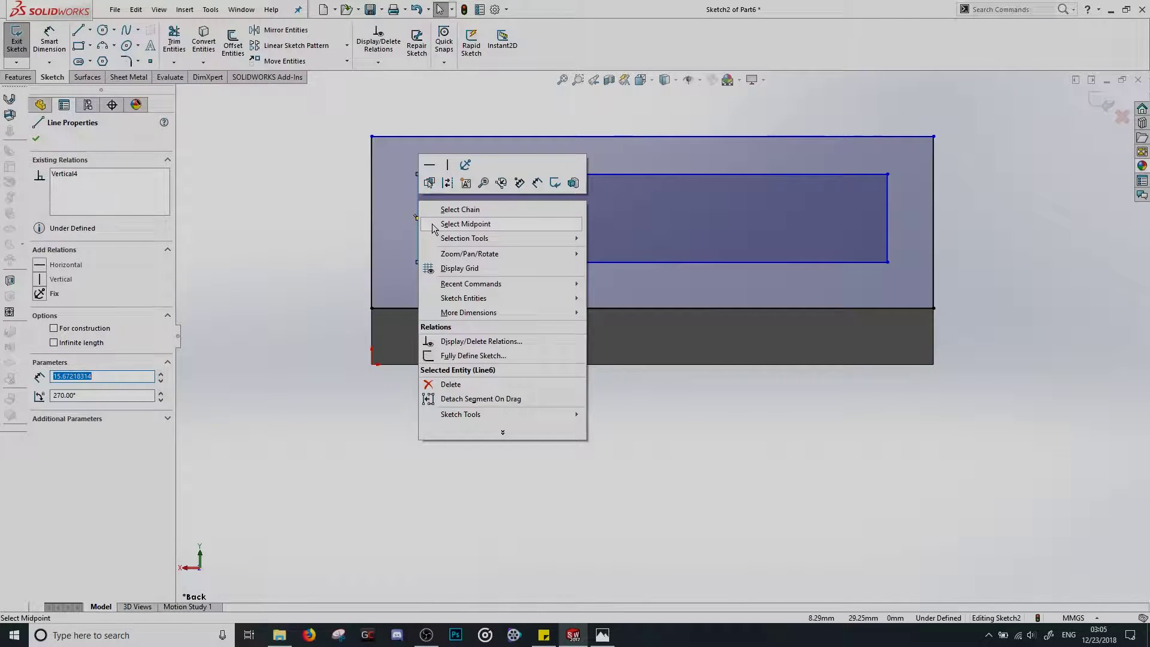
pyautogui.click(433, 224)
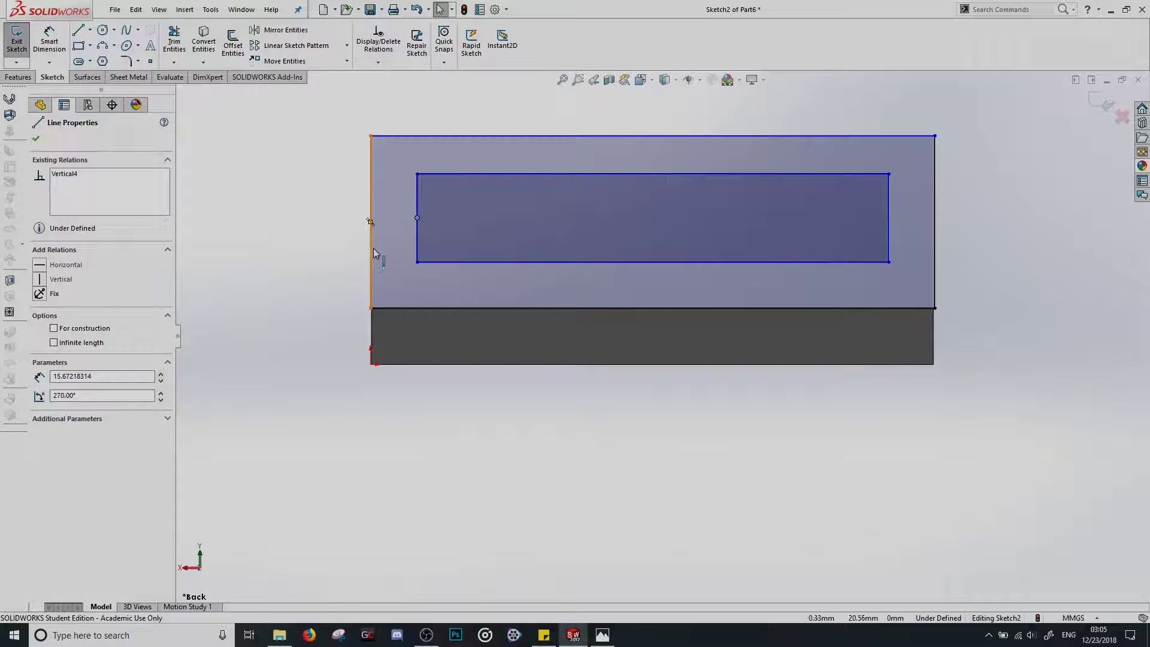
pyautogui.click(371, 223)
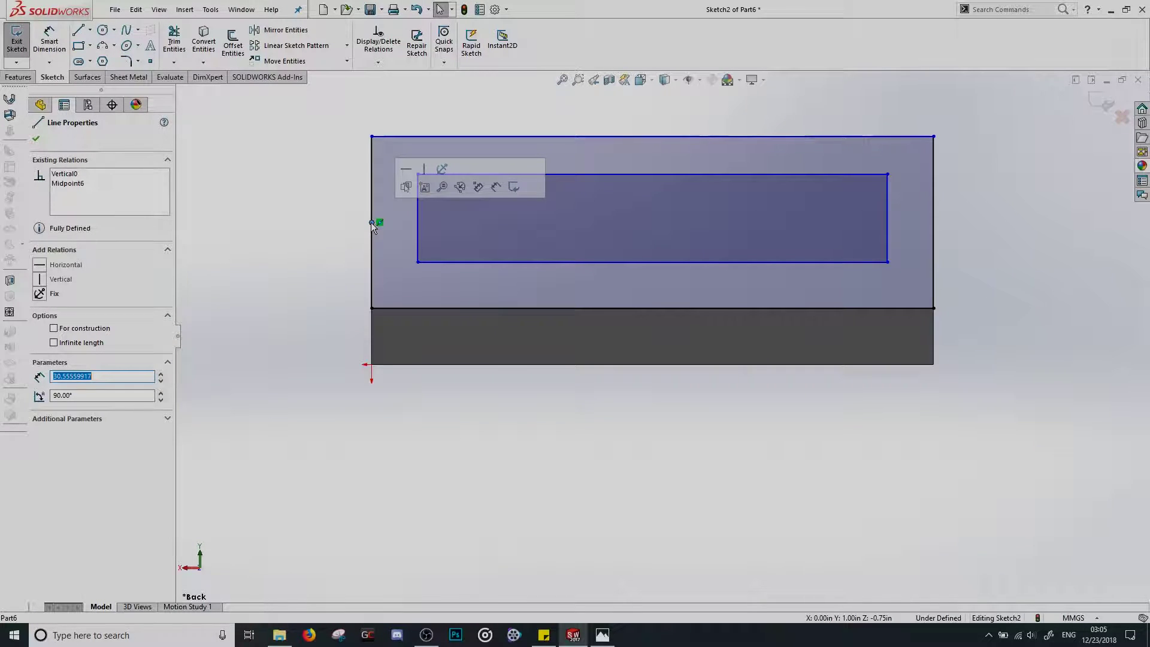
pyautogui.click(406, 169)
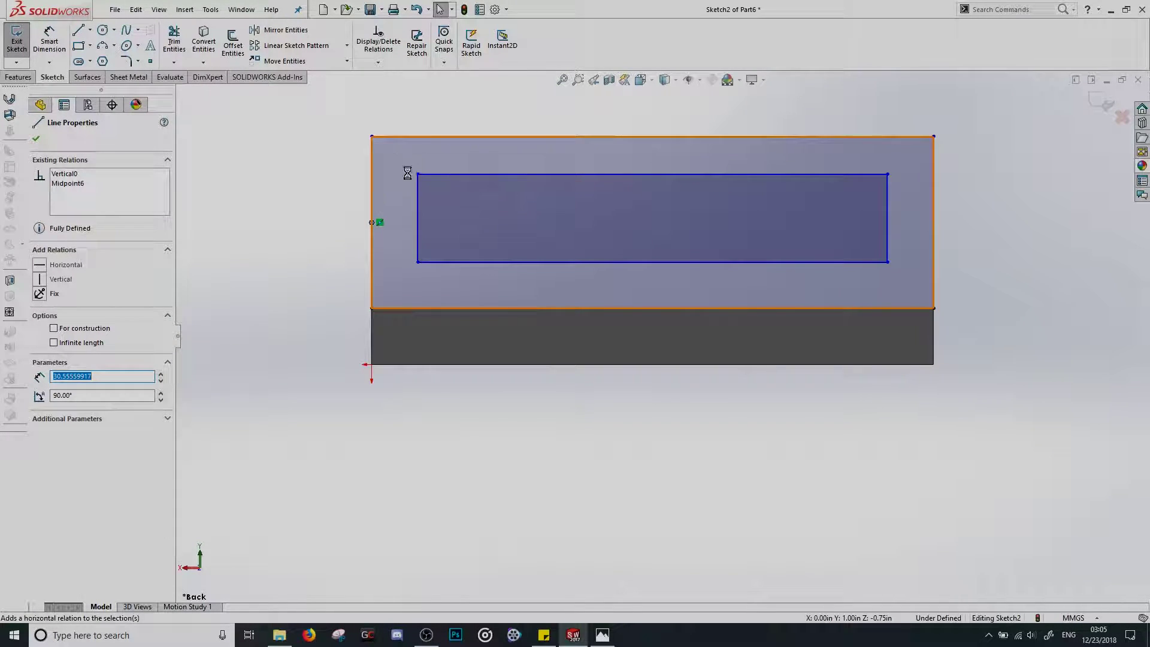
pyautogui.click(647, 317)
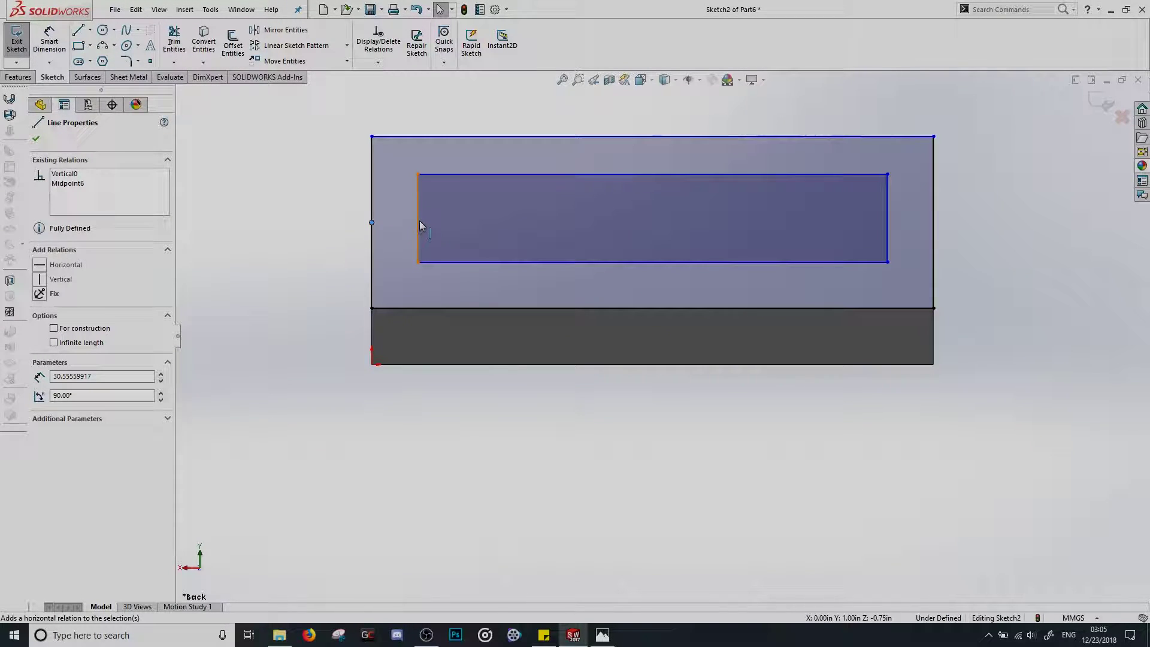
pyautogui.click(371, 222)
pyautogui.keyDown('ctrl'); pyautogui.click(418, 218); pyautogui.keyUp('ctrl')
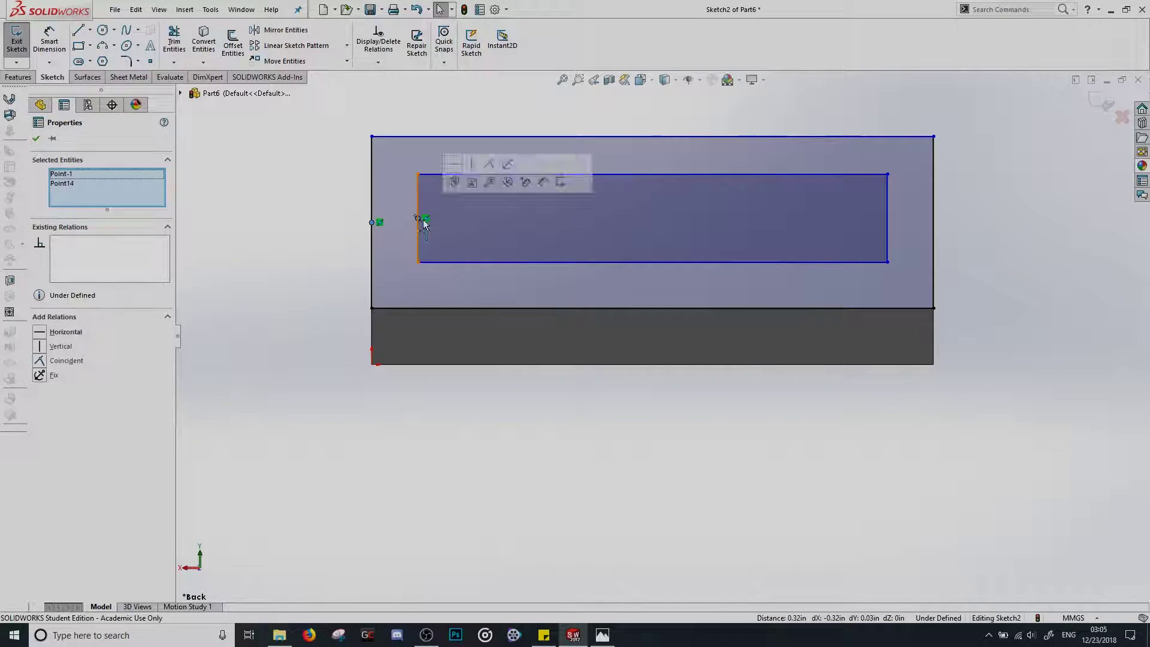
pyautogui.click(453, 168)
pyautogui.click(545, 483)
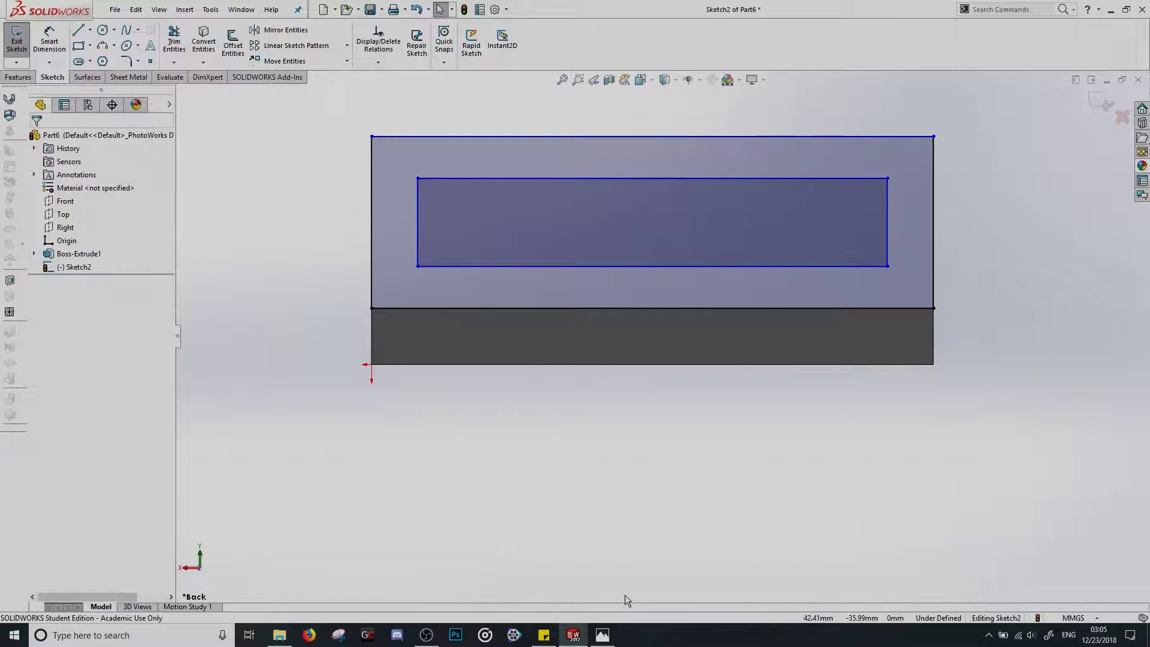
# View the Safety Bracket drawing in Photos to read the slot's 16, 70 and 15 mm dimensions
pyautogui.click(602, 639)
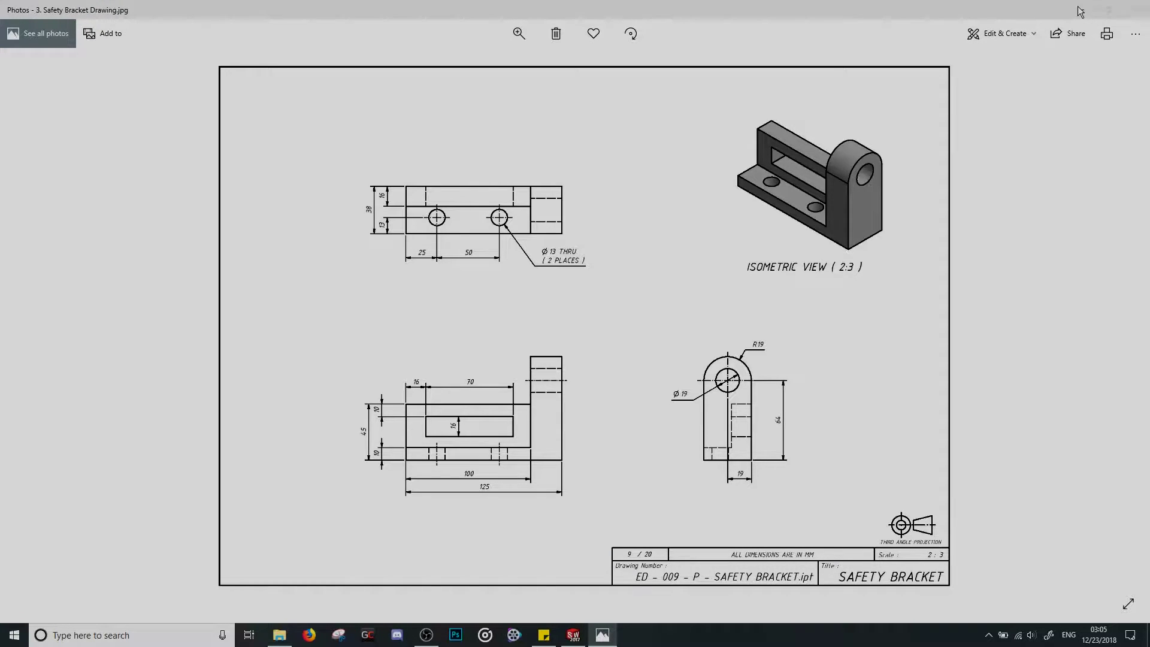
# Dimension the upright's overall height as 45 mm
pyautogui.click(1108, 9)
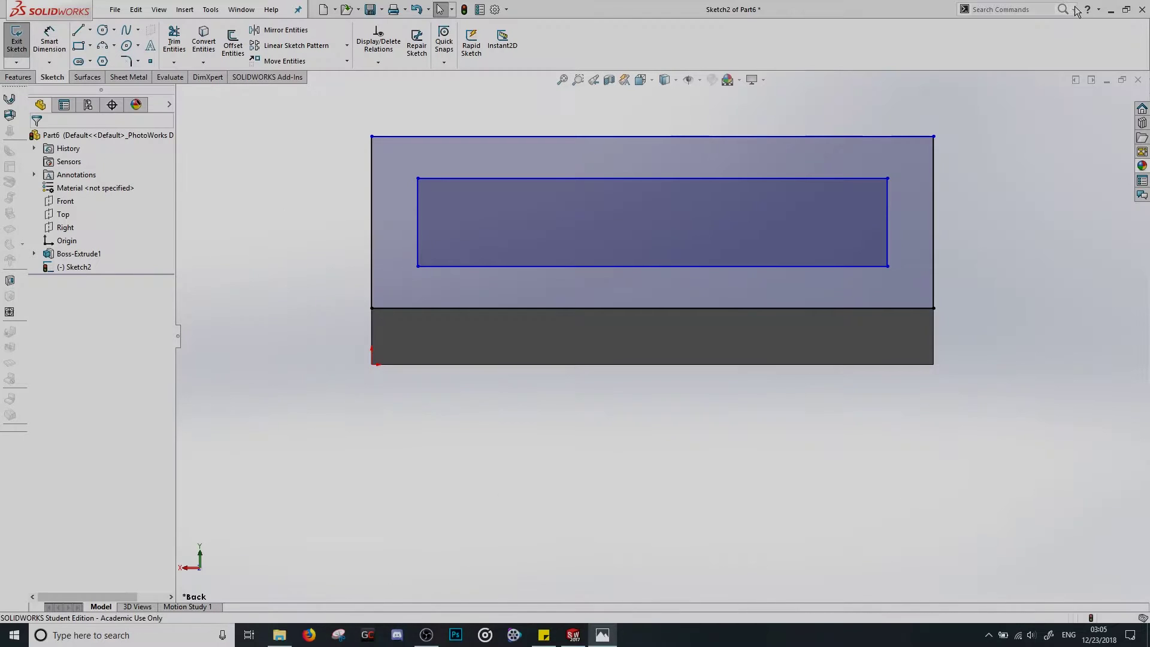
pyautogui.click(52, 48)
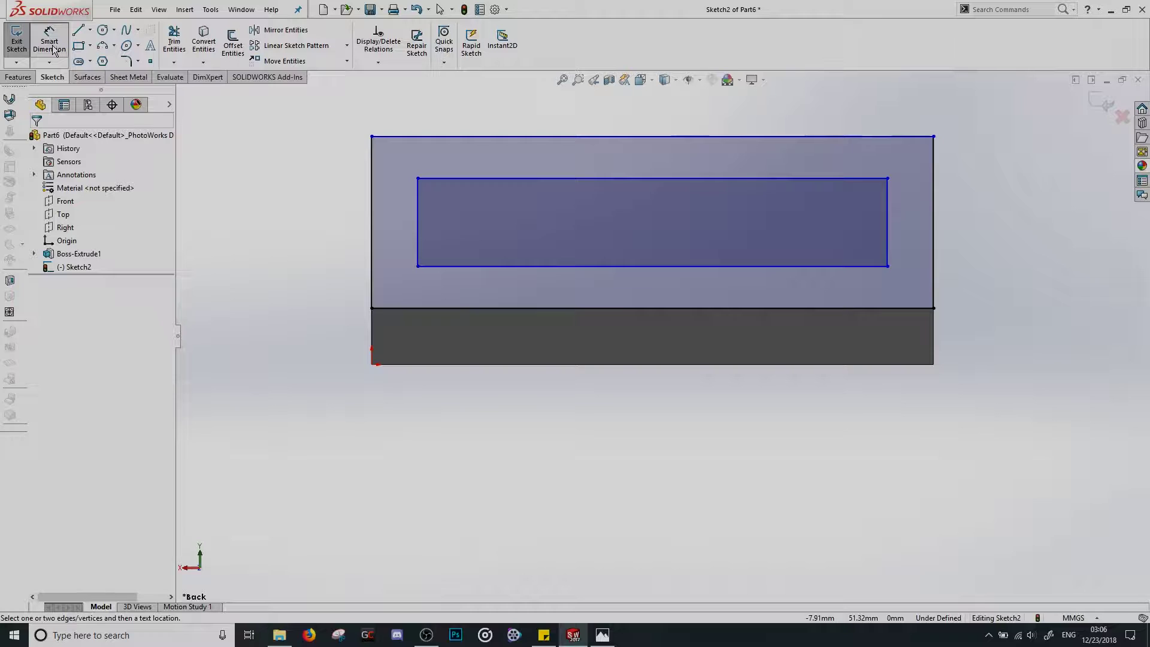
pyautogui.click(403, 364)
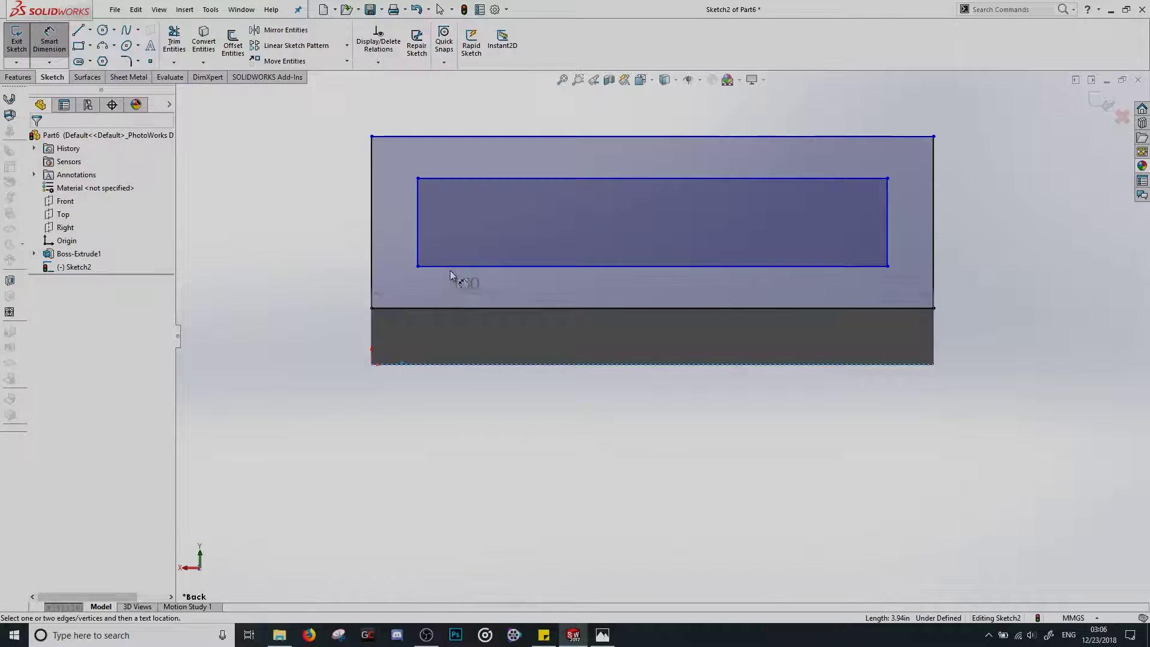
pyautogui.click(476, 137)
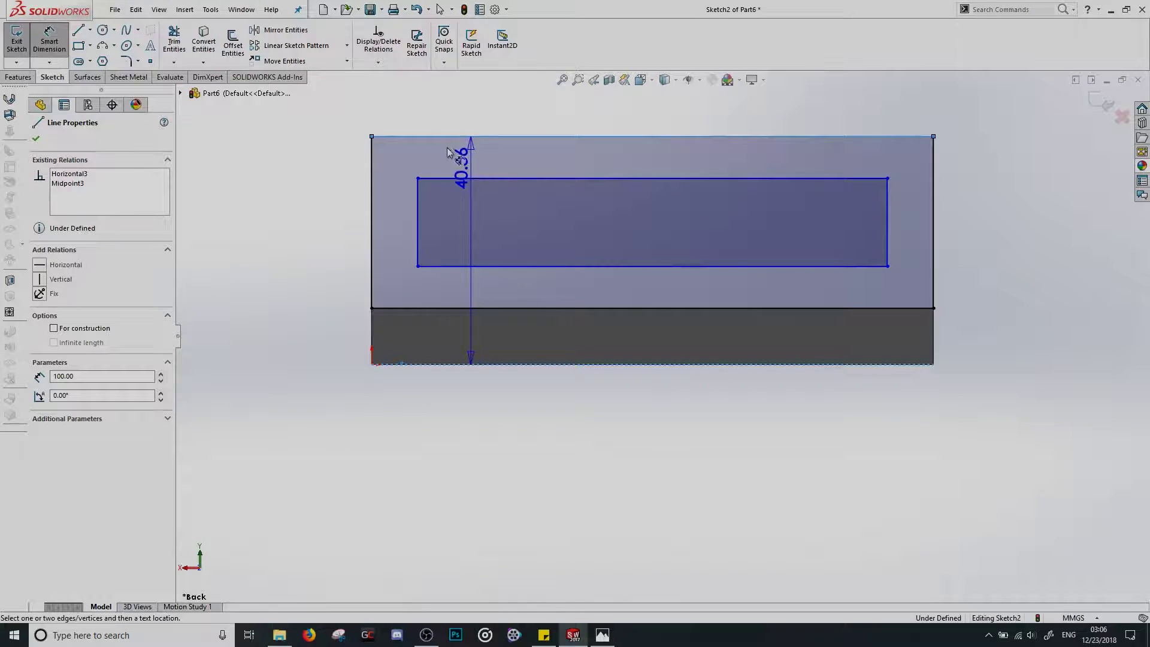
pyautogui.click(286, 233)
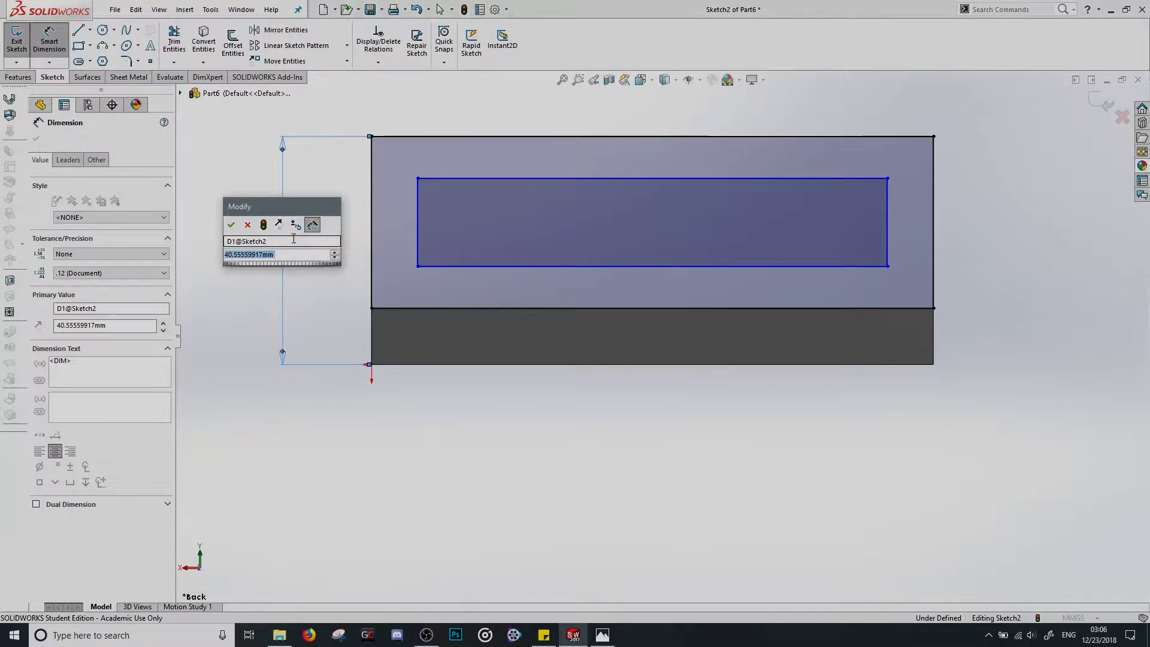
pyautogui.press('Return')
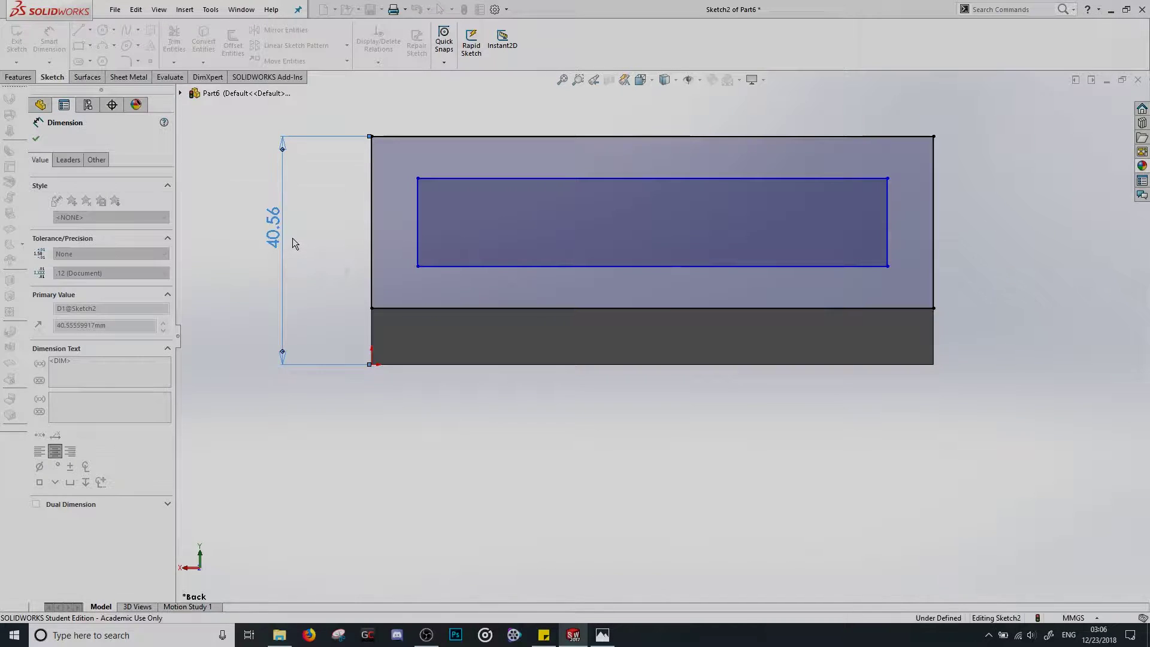
# Dimension the slot's top edge to 70 mm, rechecking the reference drawing
pyautogui.click(526, 171)
pyautogui.scroll(3, 667, 174)
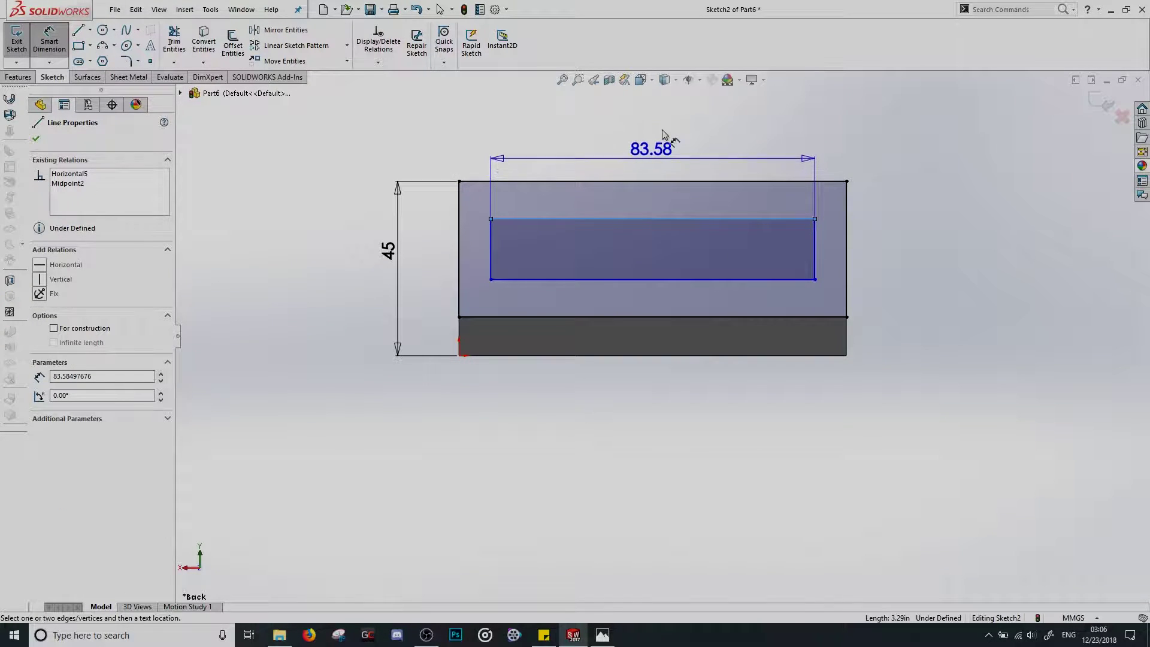
pyautogui.click(667, 132)
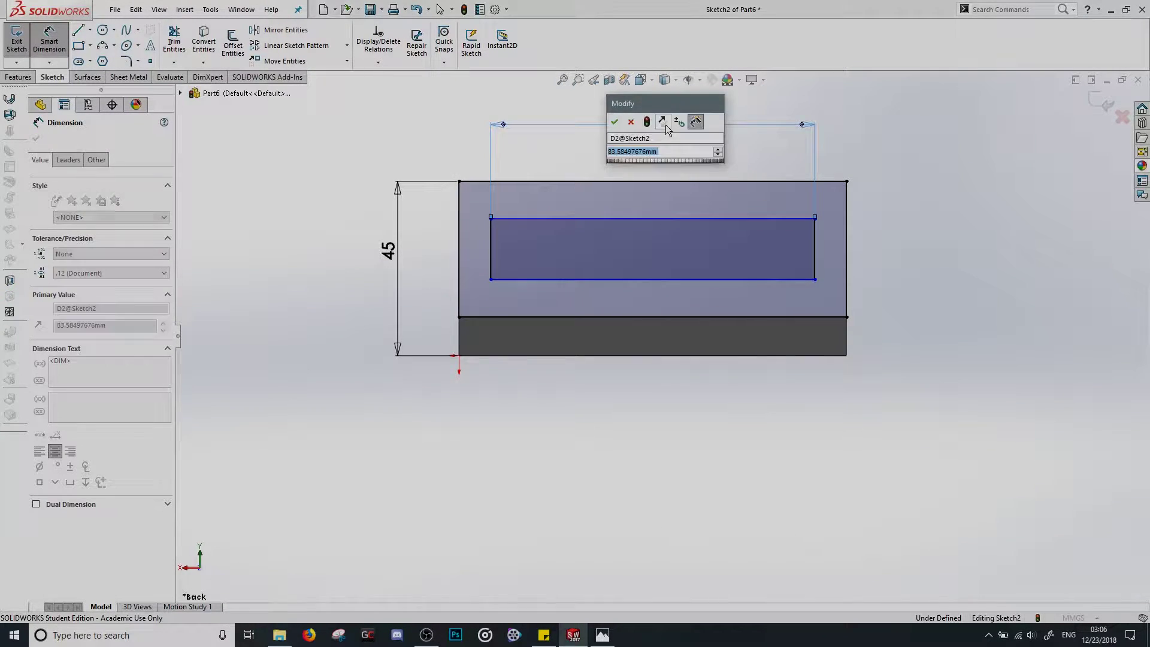
pyautogui.write('70')
pyautogui.press('Return')
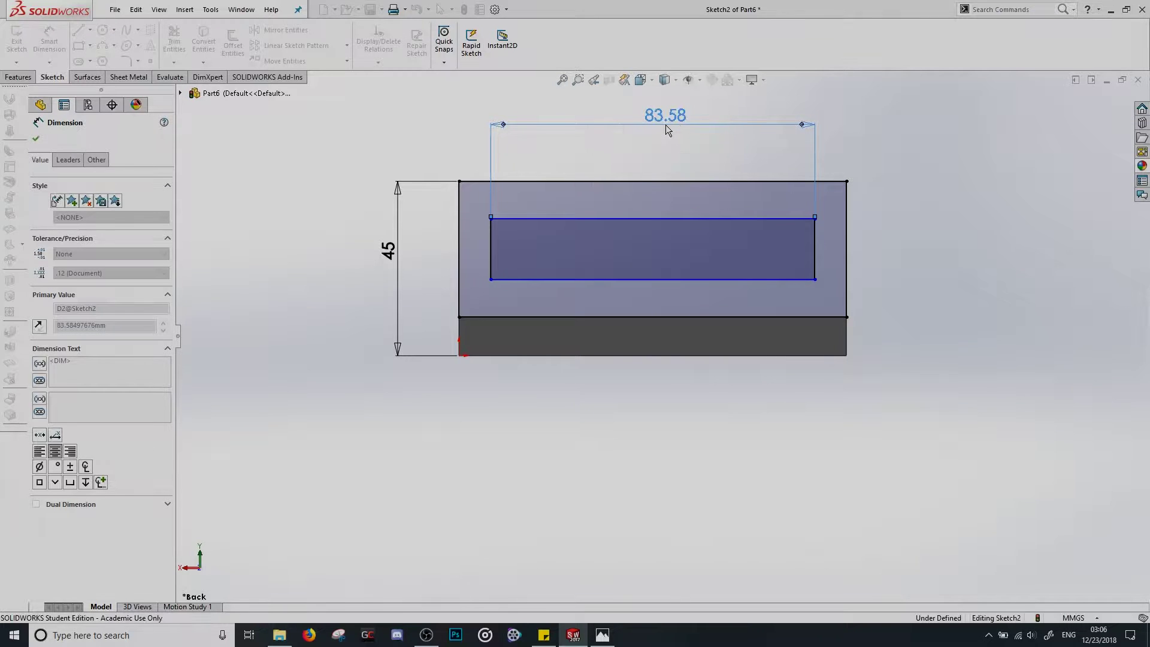
pyautogui.click(600, 636)
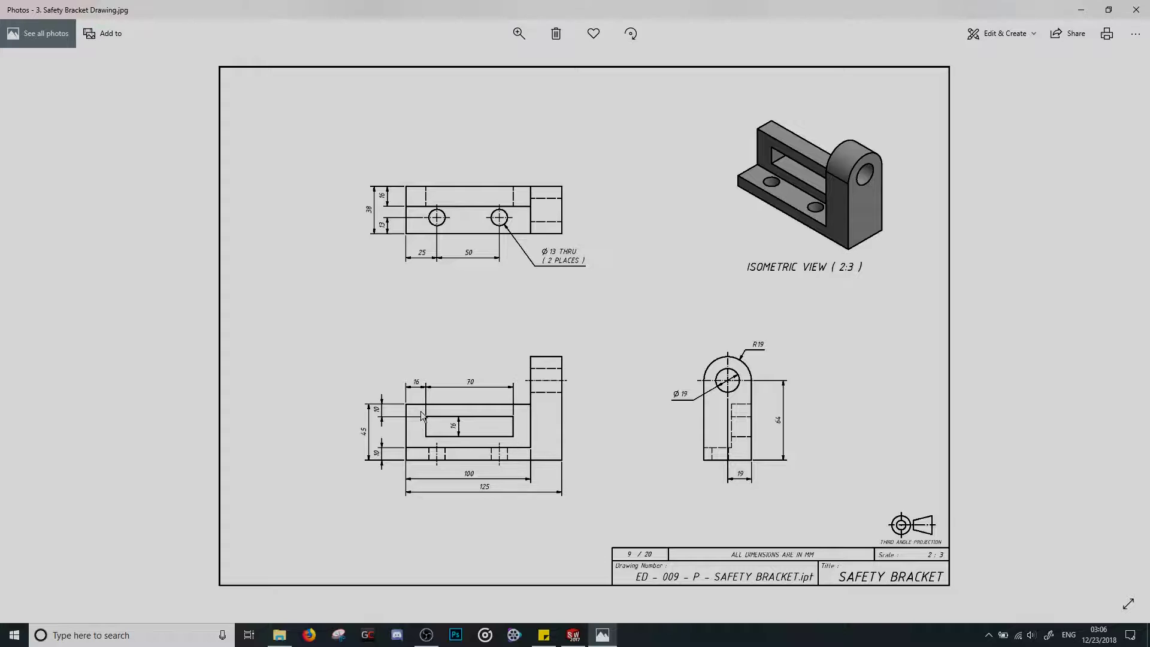
pyautogui.click(573, 635)
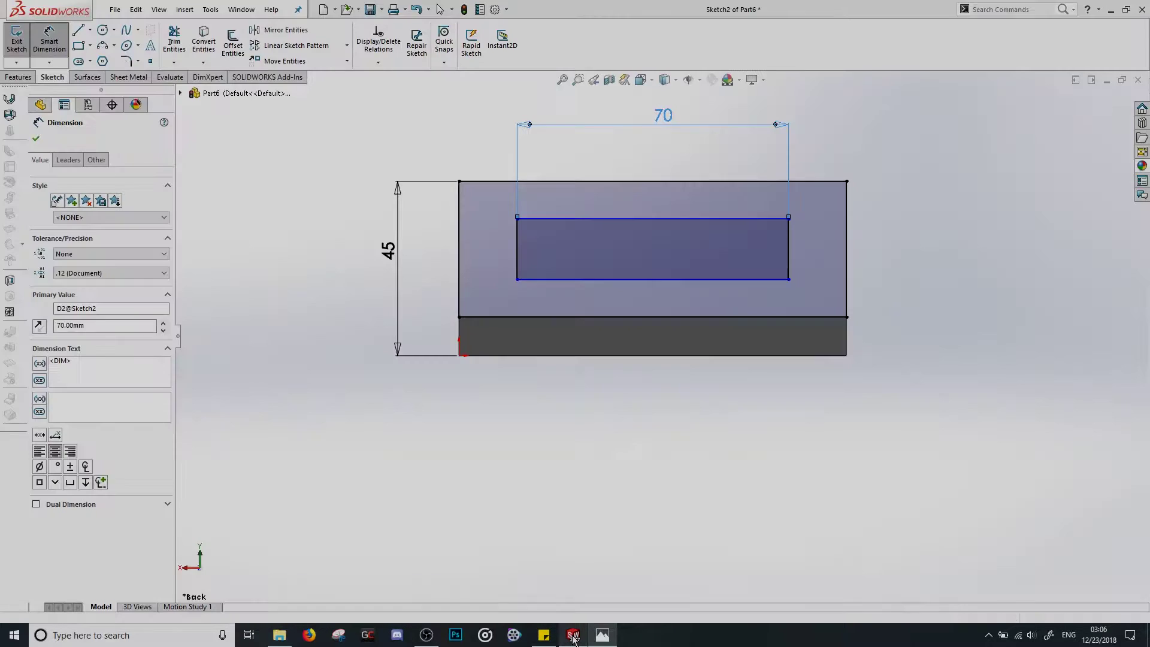
# Dimension the slot's left edge to 16 mm high, fully defining Sketch2
pyautogui.click(518, 244)
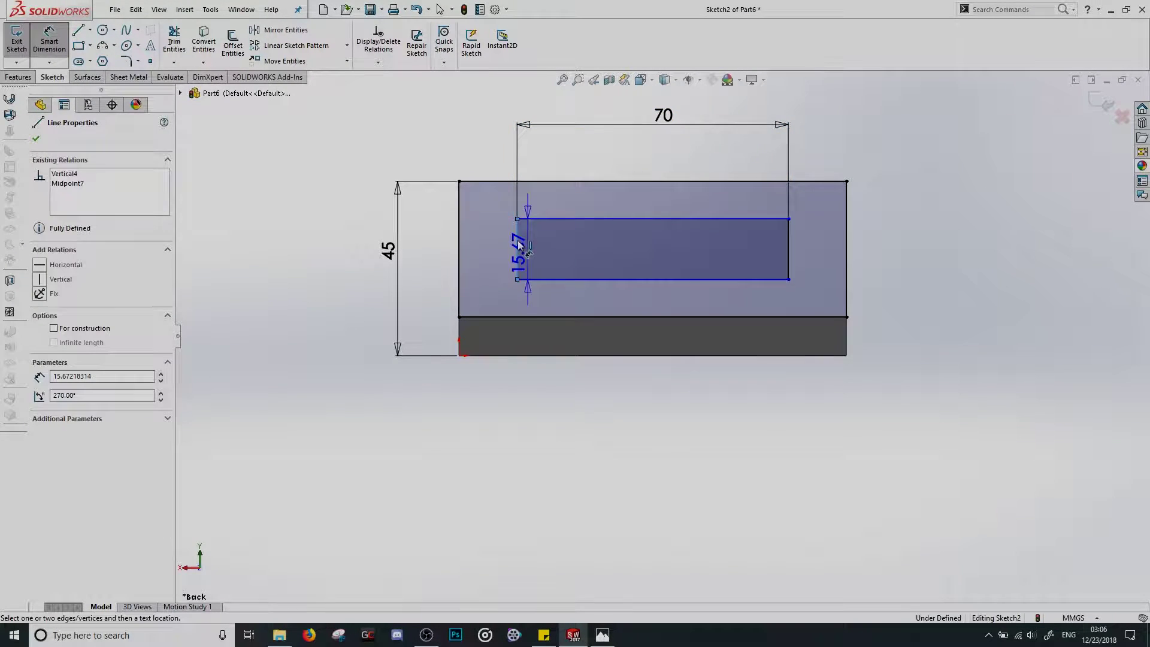
pyautogui.click(485, 241)
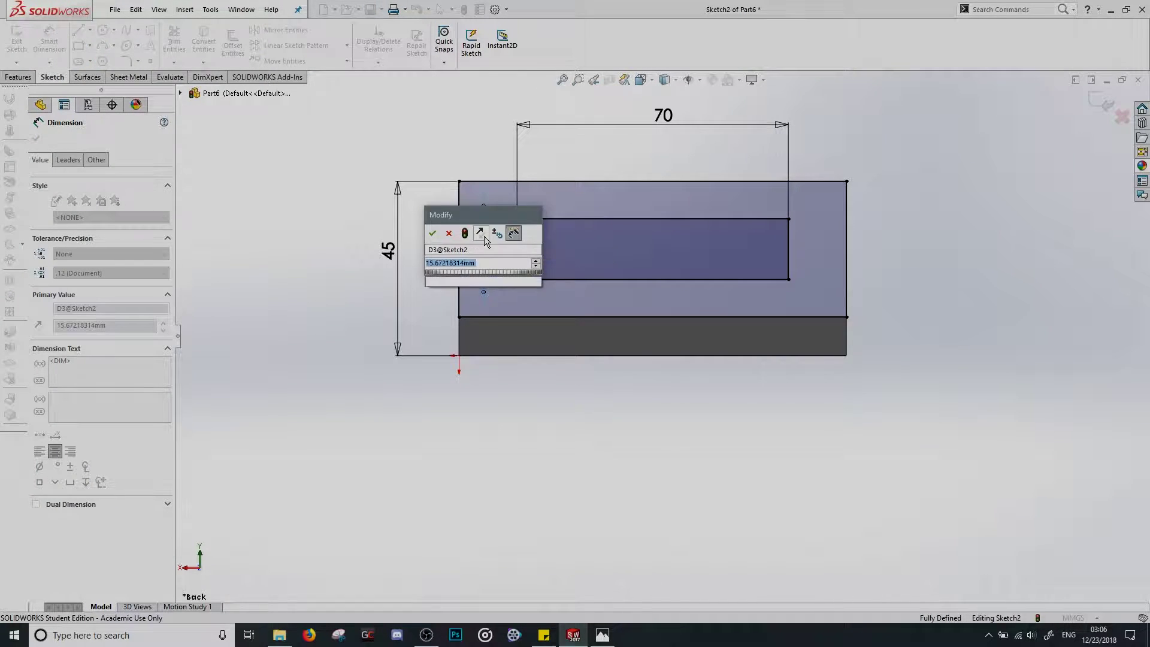
pyautogui.write('16')
pyautogui.press('Return')
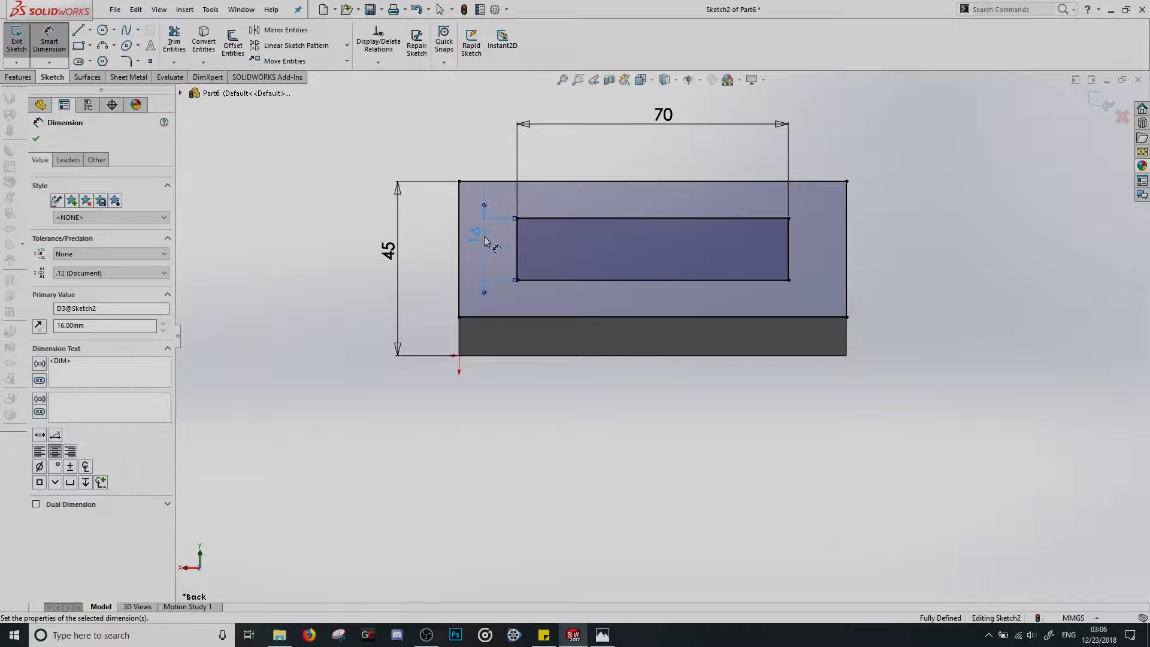
pyautogui.click(479, 243)
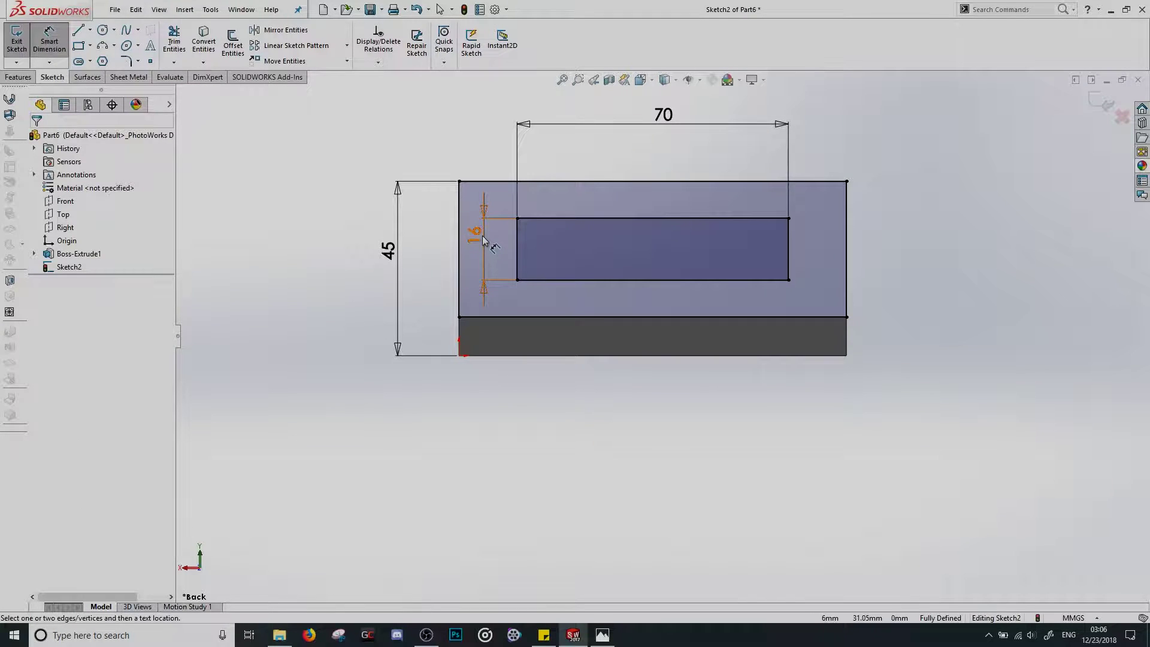
pyautogui.click(488, 256)
pyautogui.click(542, 394)
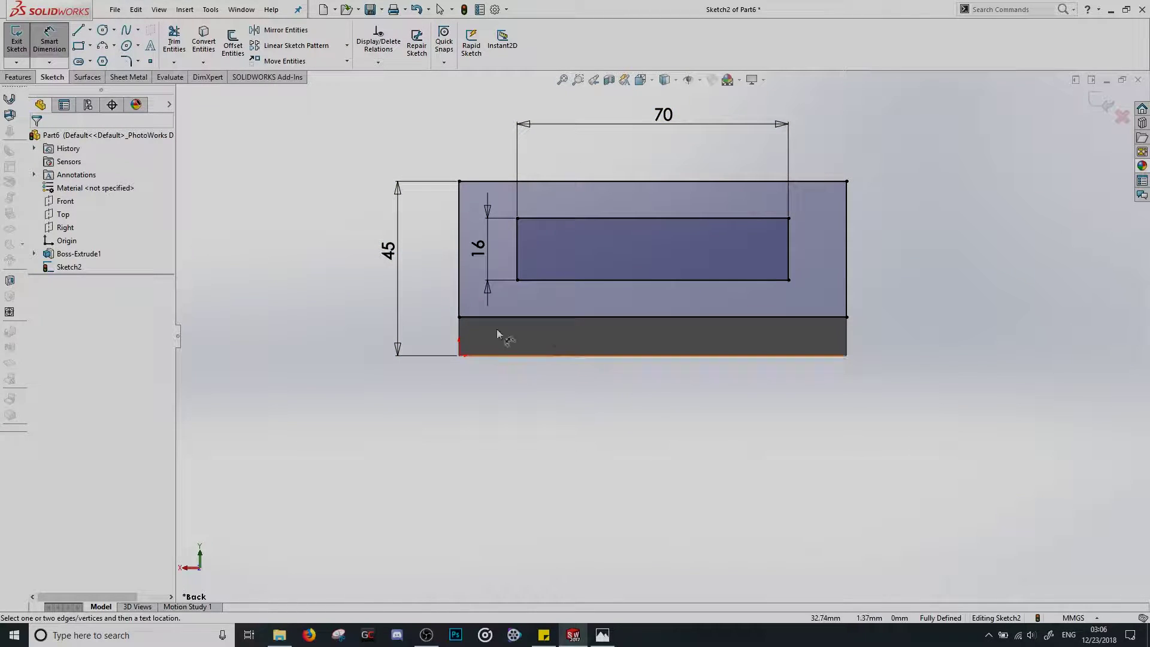
pyautogui.press('Escape')
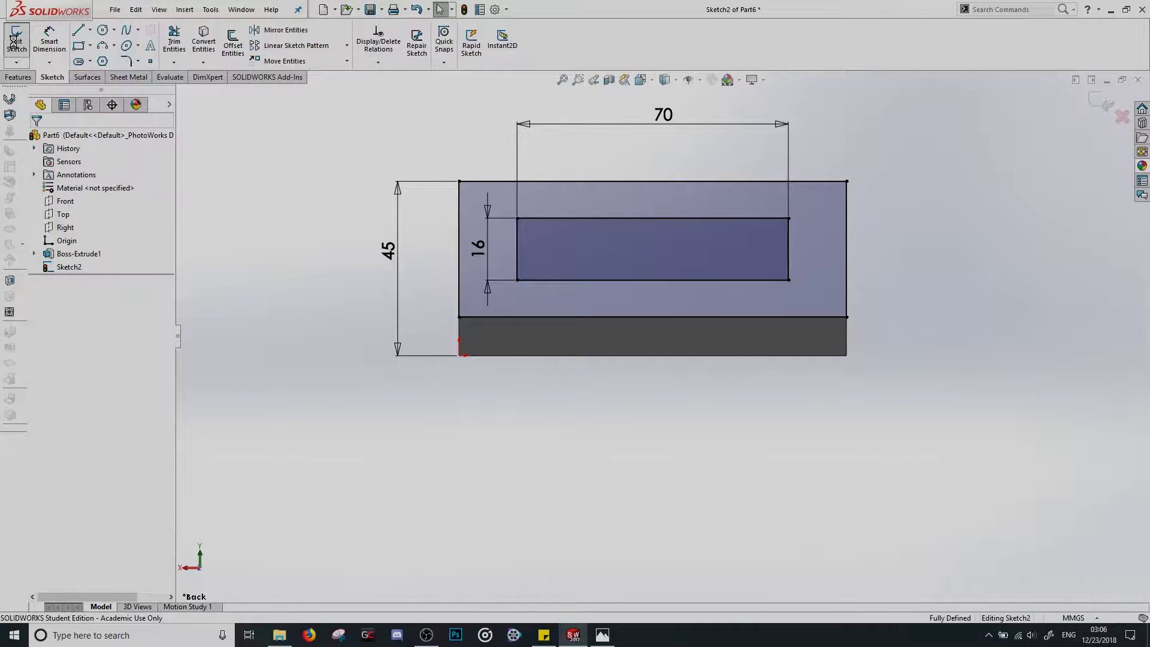
# Start a 10 mm Boss-Extrude of the slotted profile, reversed to extend back over the base block
pyautogui.click(16, 46)
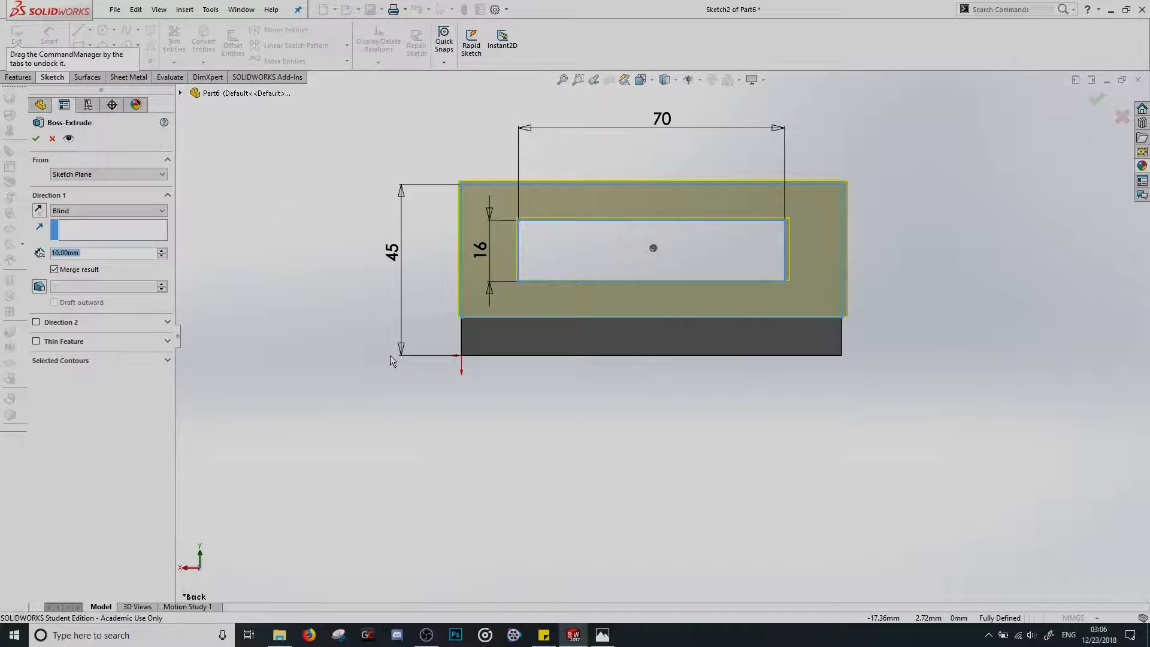
pyautogui.moveTo(387, 355); pyautogui.dragTo(522, 394, button='middle')
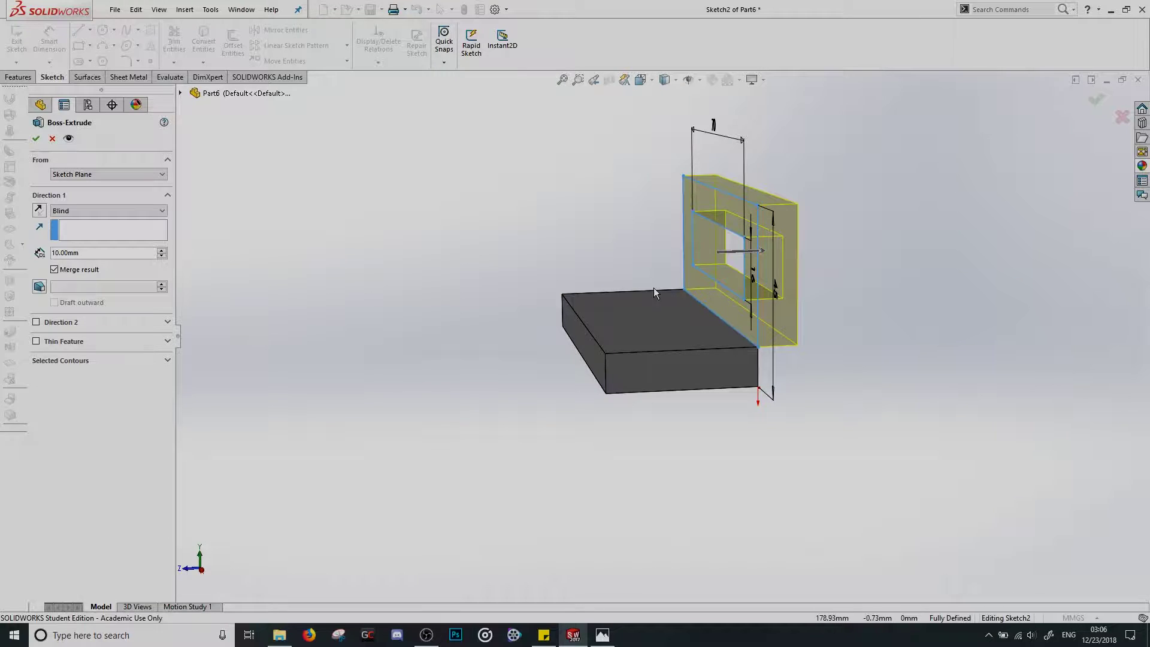
pyautogui.moveTo(846, 379); pyautogui.dragTo(828, 364, button='middle')
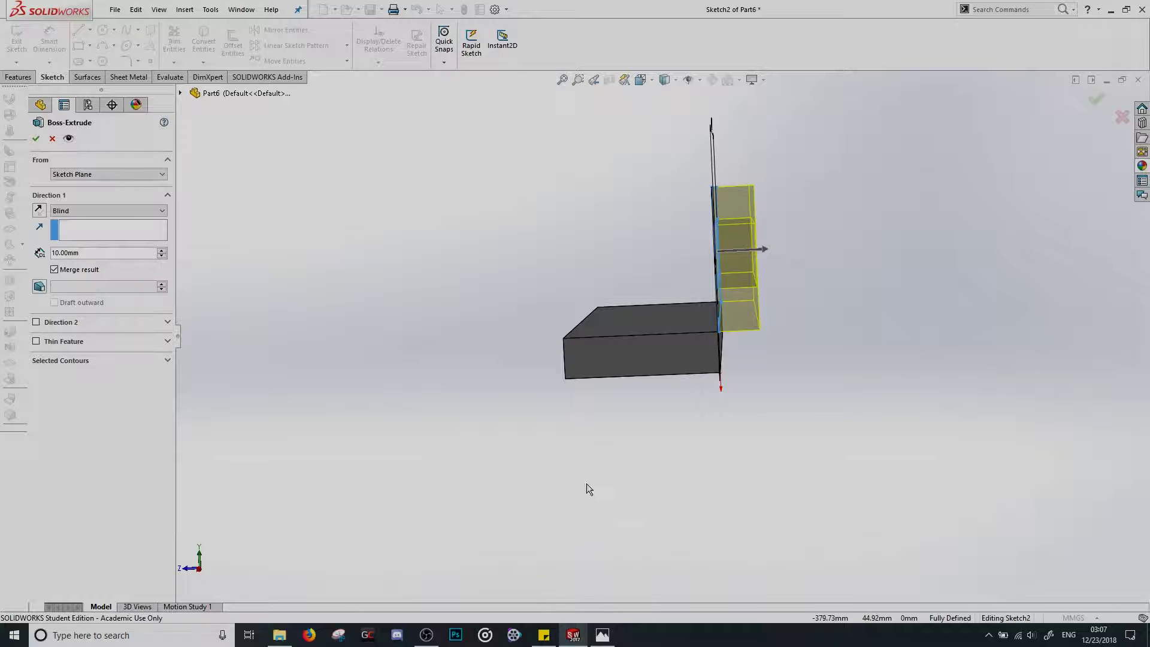
pyautogui.moveTo(570, 469); pyautogui.dragTo(586, 470, button='middle')
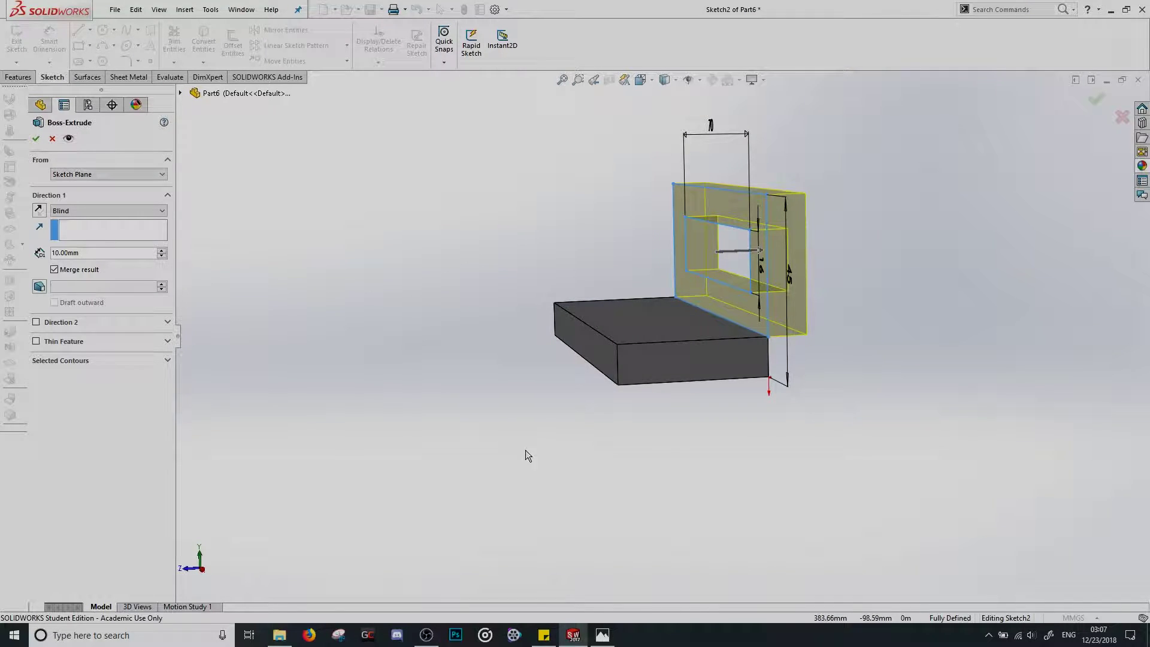
pyautogui.click(38, 211)
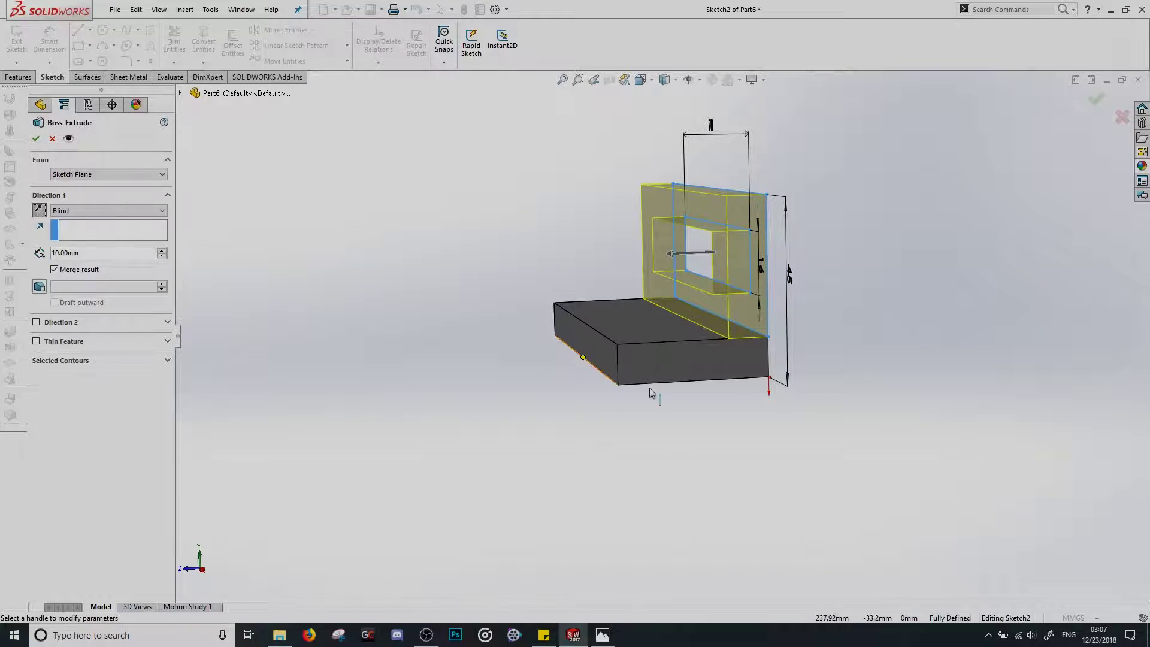
pyautogui.moveTo(755, 452); pyautogui.dragTo(743, 456, button='middle')
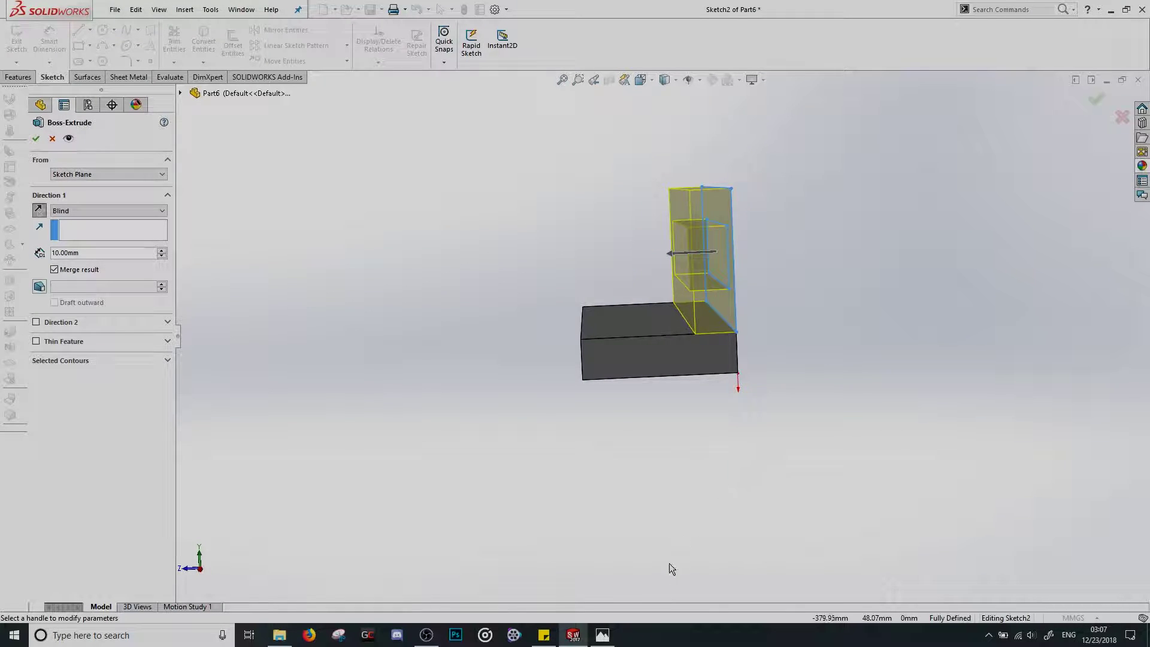
pyautogui.click(602, 636)
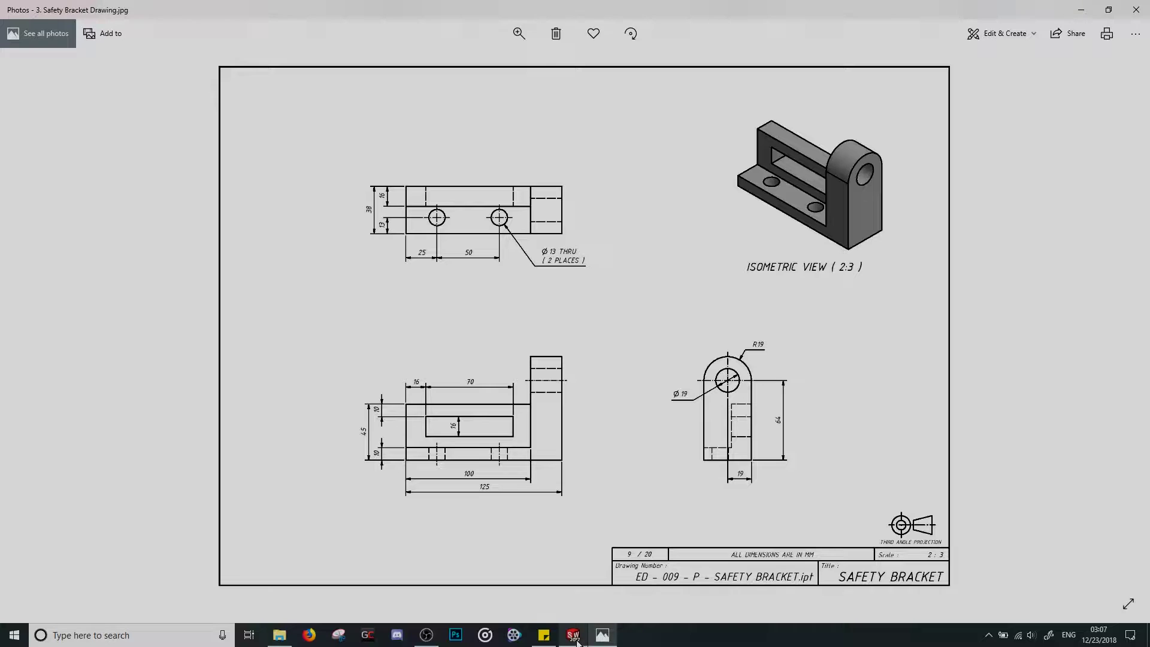
pyautogui.click(1084, 10)
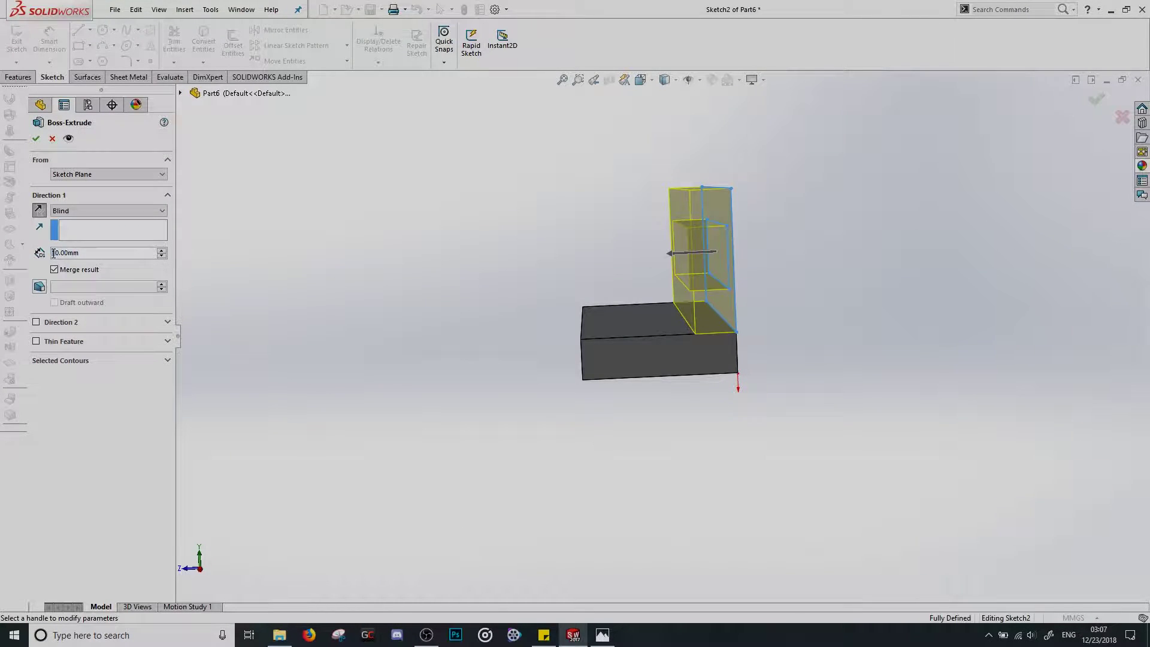
# Extrude the upright wall 16 mm, accept Boss-Extrude2, and compare the part with the bracket drawing
pyautogui.write('16')
pyautogui.press('Return')
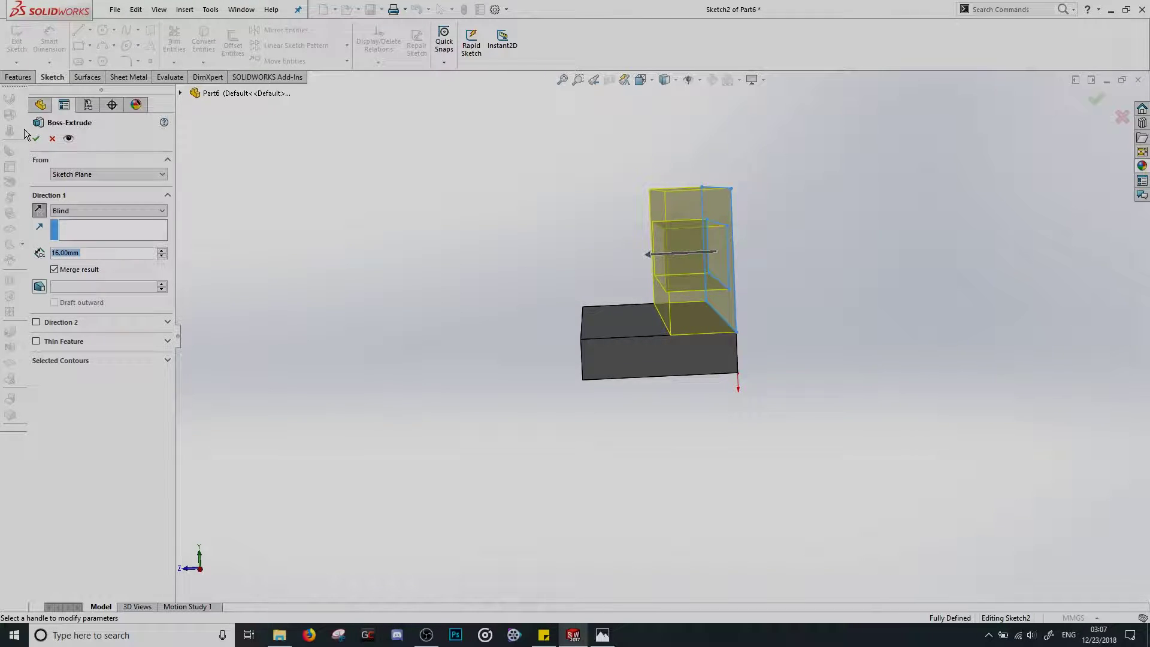
pyautogui.click(35, 140)
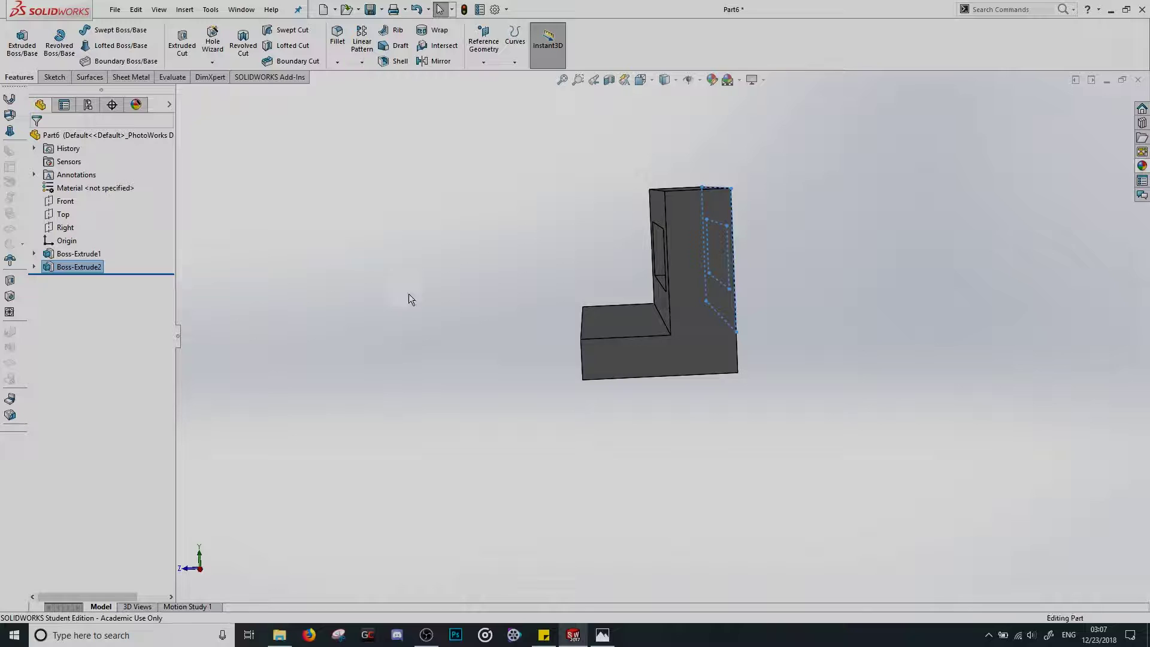
pyautogui.moveTo(428, 320); pyautogui.dragTo(547, 432, button='middle')
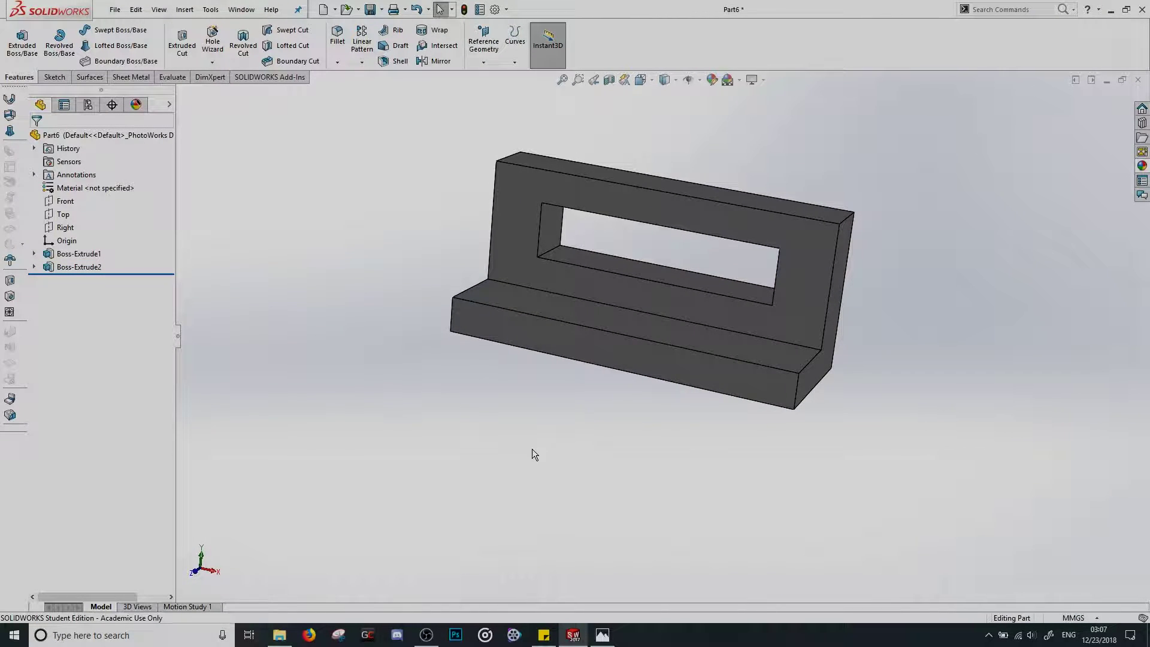
pyautogui.click(602, 635)
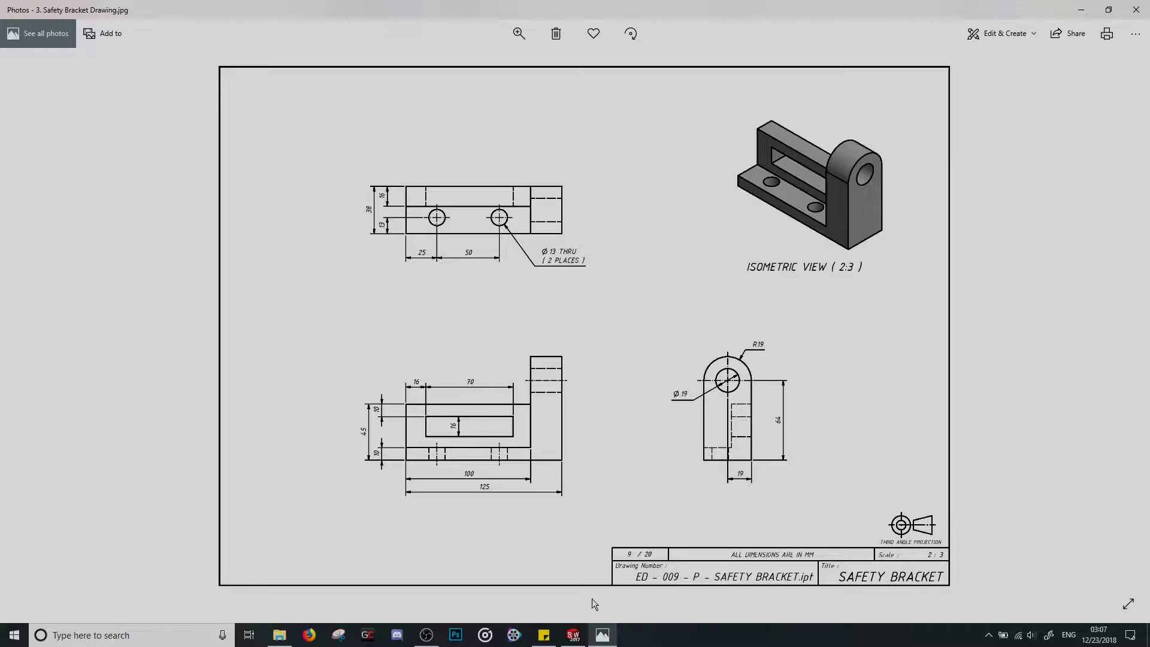
pyautogui.click(573, 635)
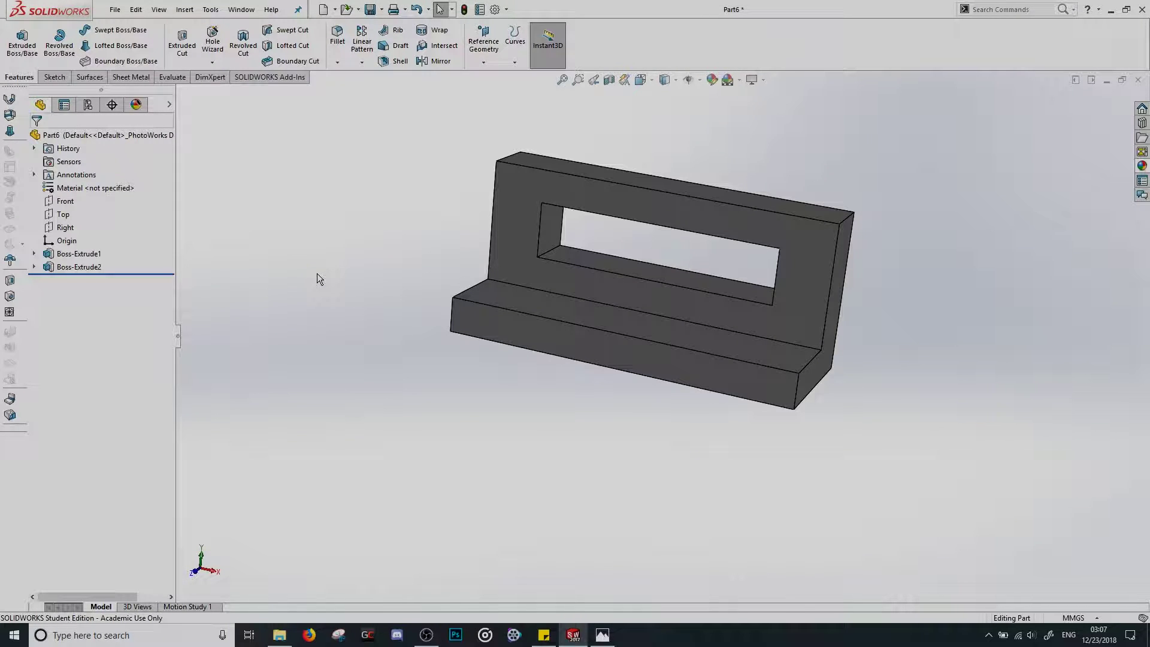
# Begin an Extruded Cut sketch on the base block's top face, viewed from Top
pyautogui.click(191, 54)
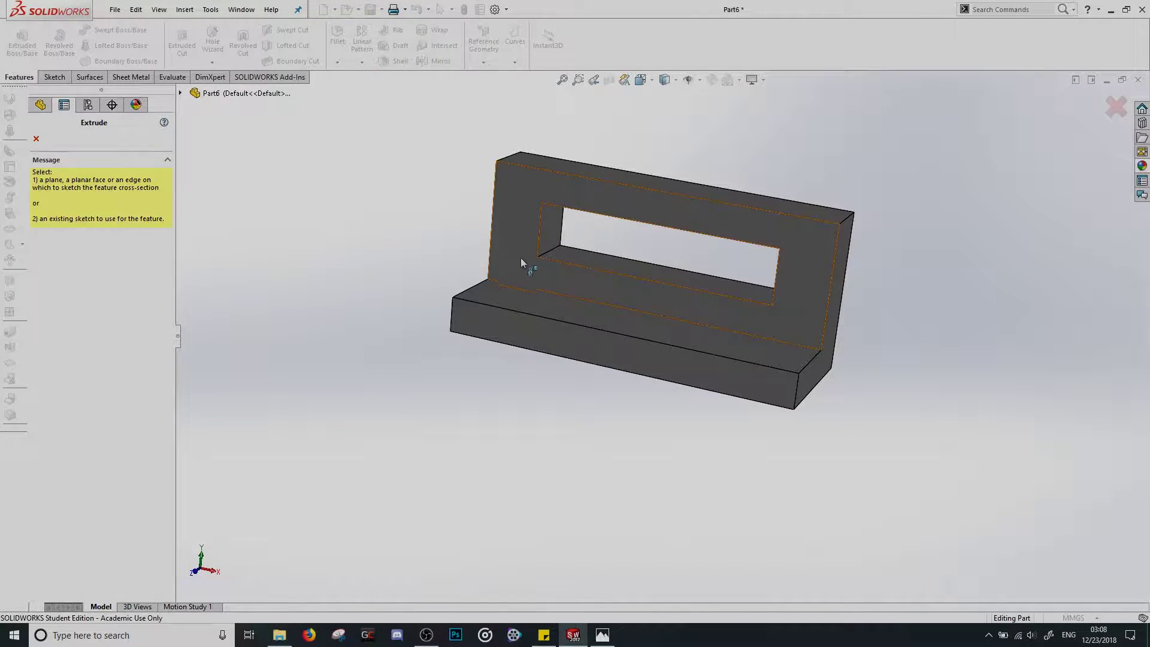
pyautogui.click(573, 304)
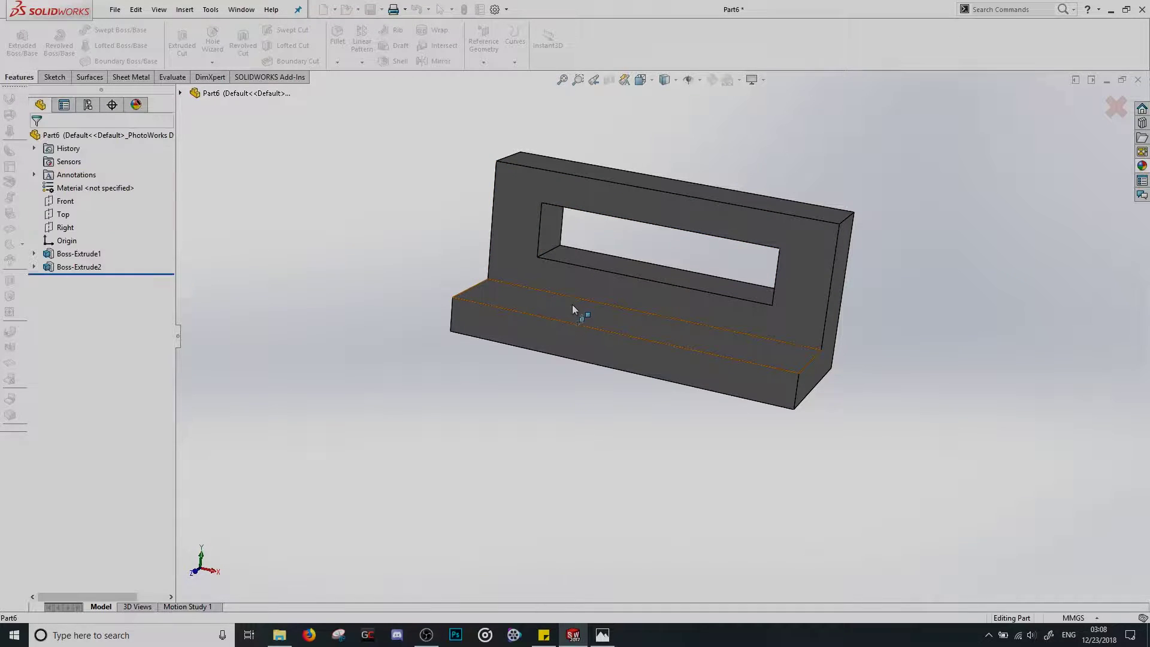
pyautogui.click(645, 83)
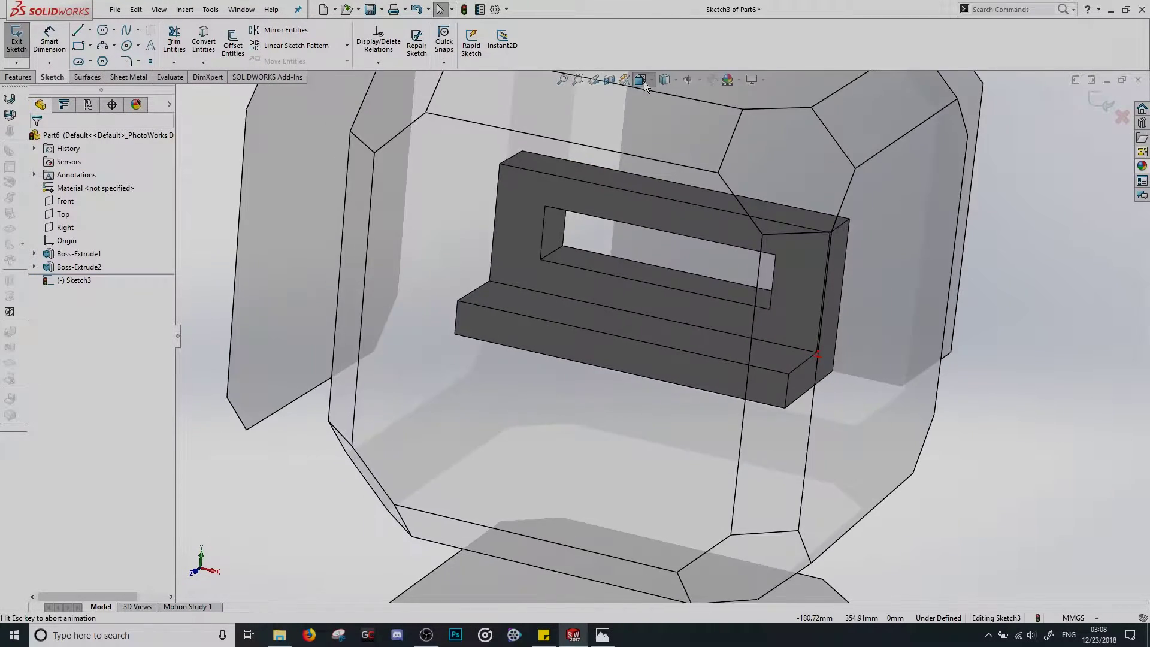
pyautogui.click(659, 114)
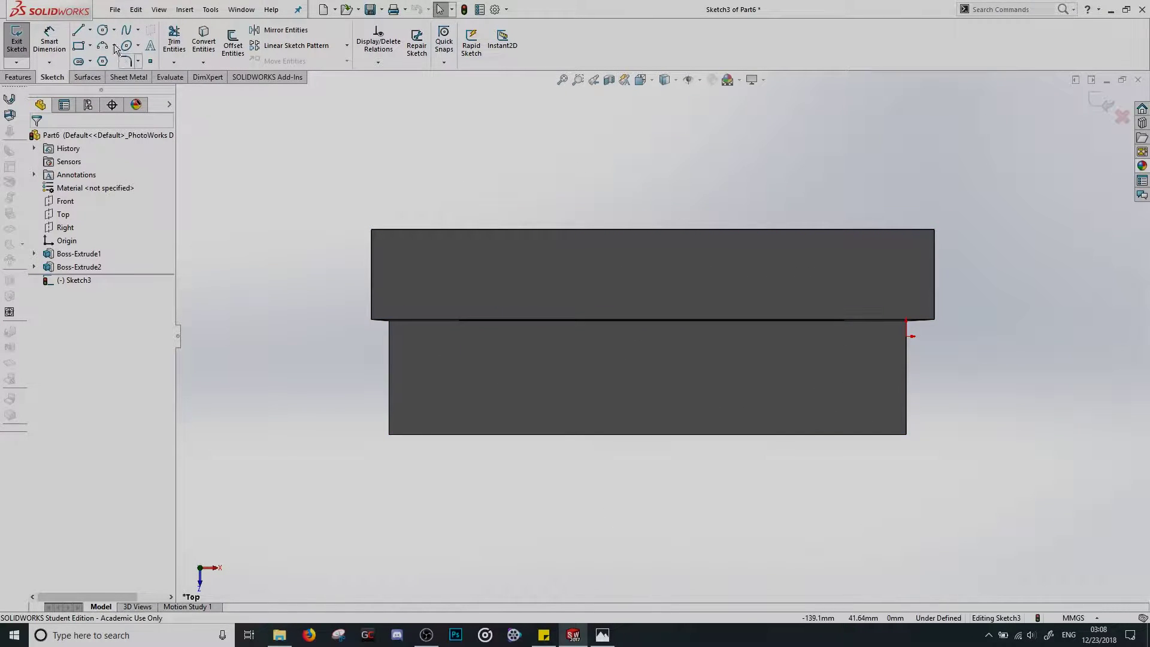
# Sketch left and right hole circles on the base's top face, then view the bracket drawing
pyautogui.click(102, 29)
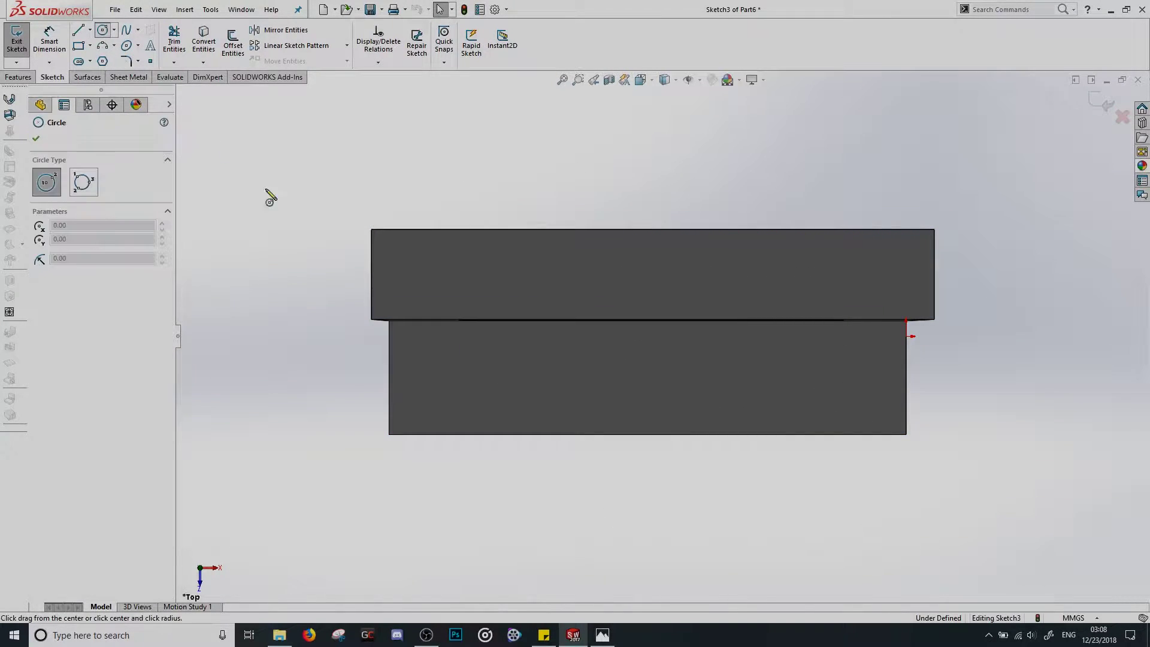
pyautogui.click(508, 377)
pyautogui.click(548, 384)
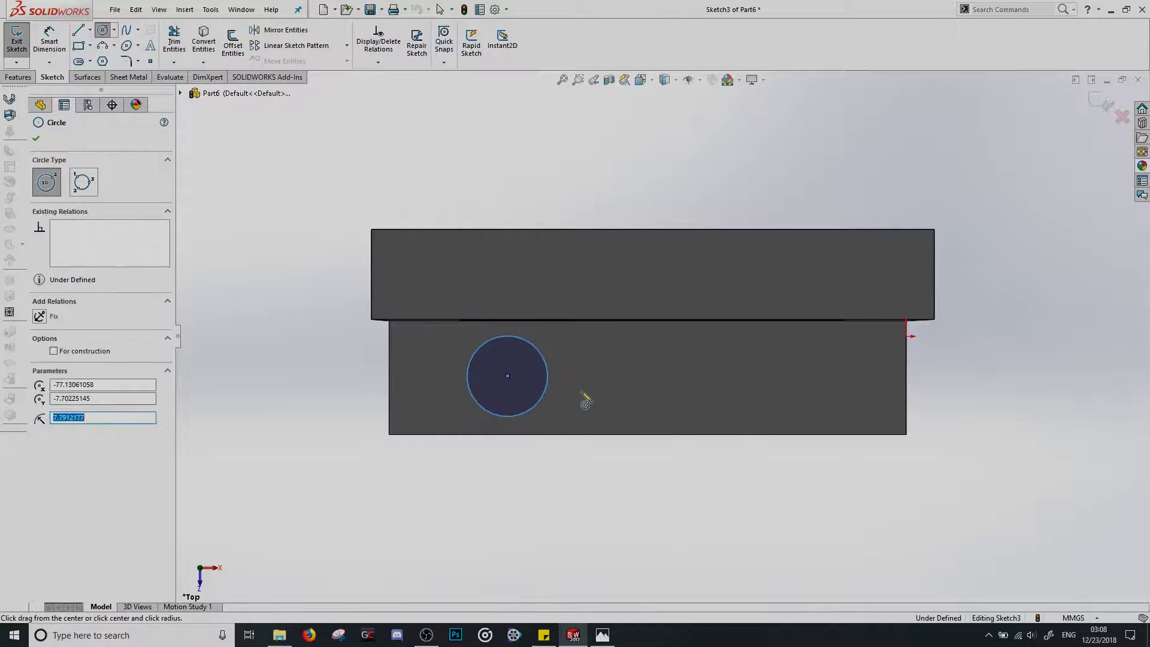
pyautogui.click(751, 376)
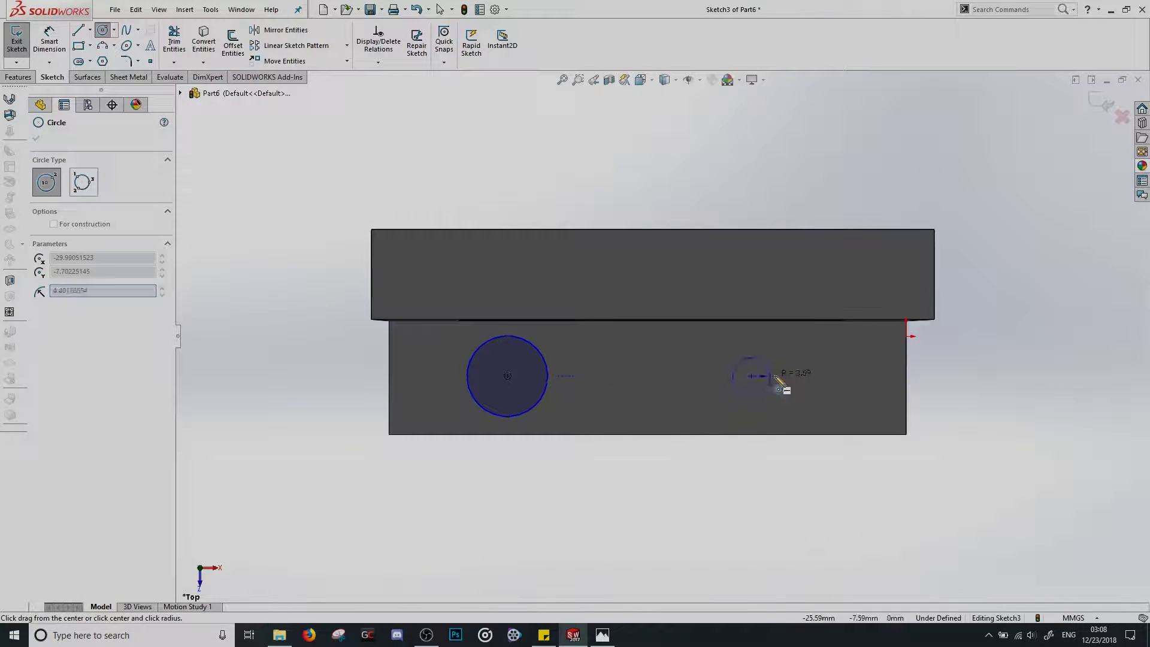
pyautogui.click(795, 389)
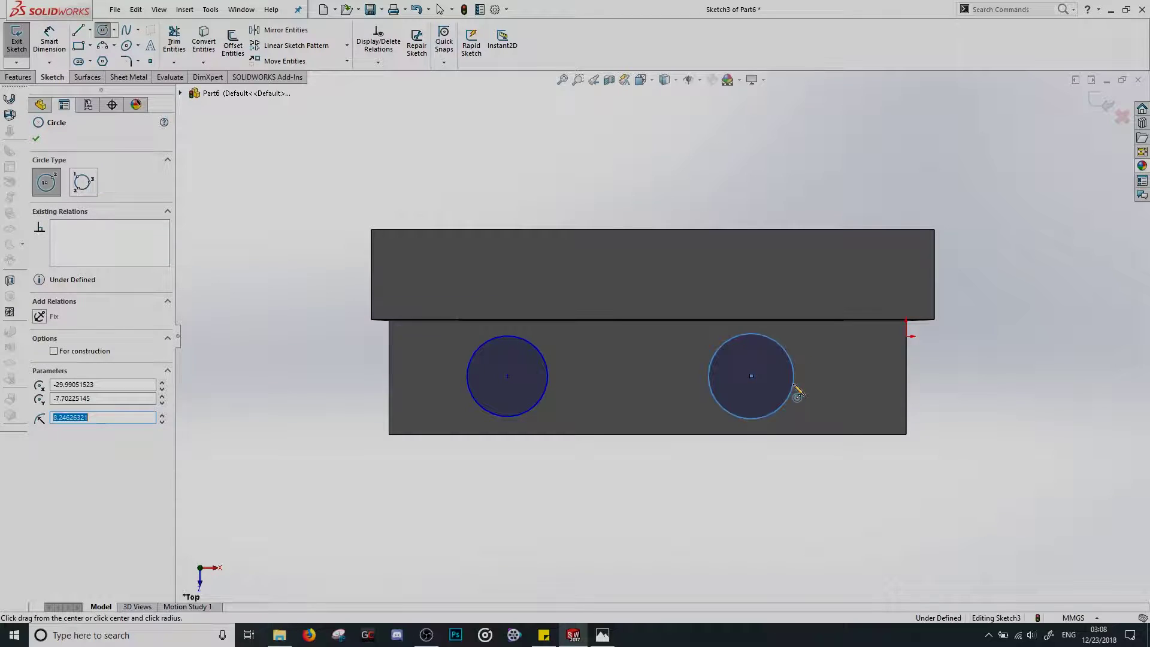
pyautogui.press('Escape')
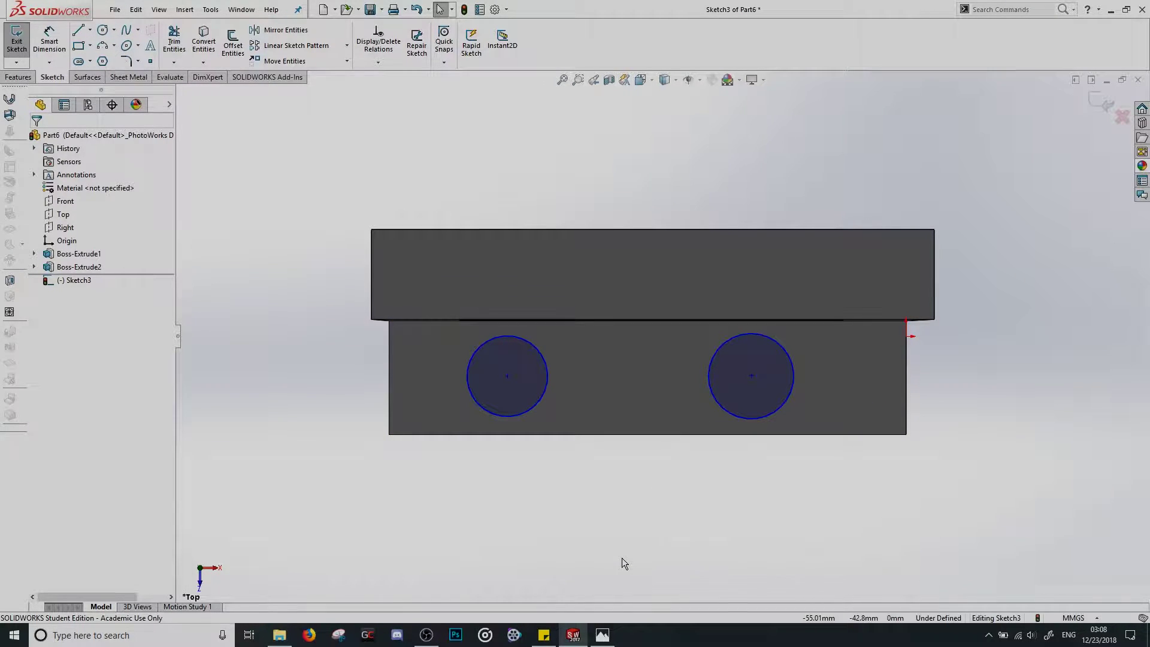
pyautogui.click(602, 635)
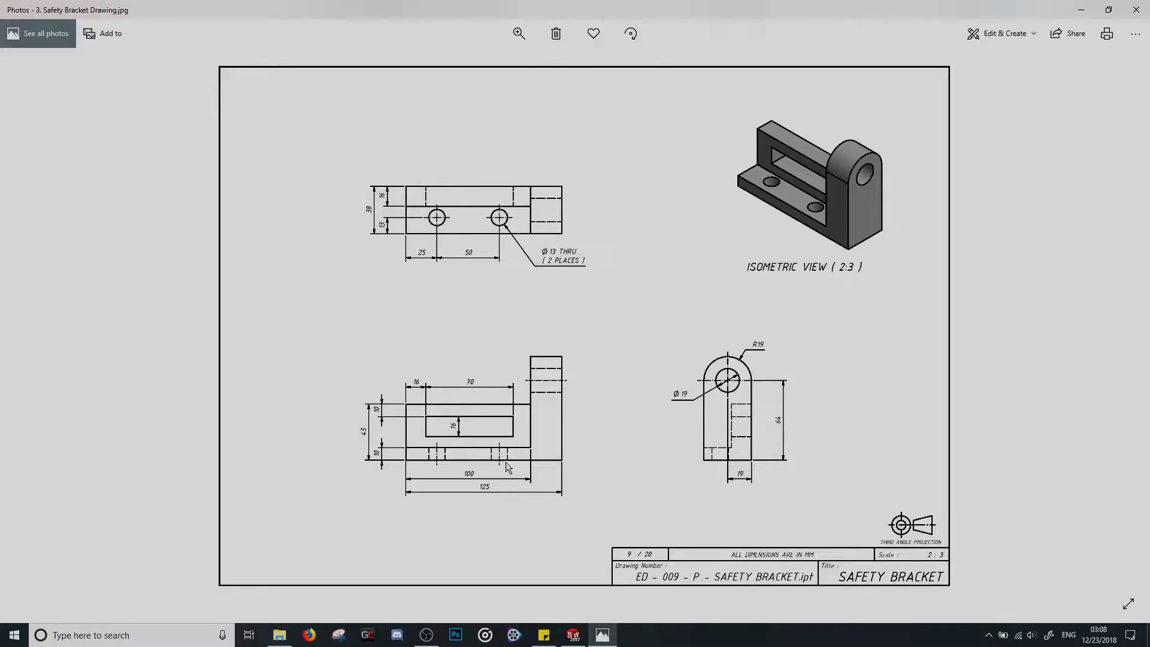
# After reviewing the drawing's hole dimensions, return to the hole sketch in SOLIDWORKS
pyautogui.click(574, 635)
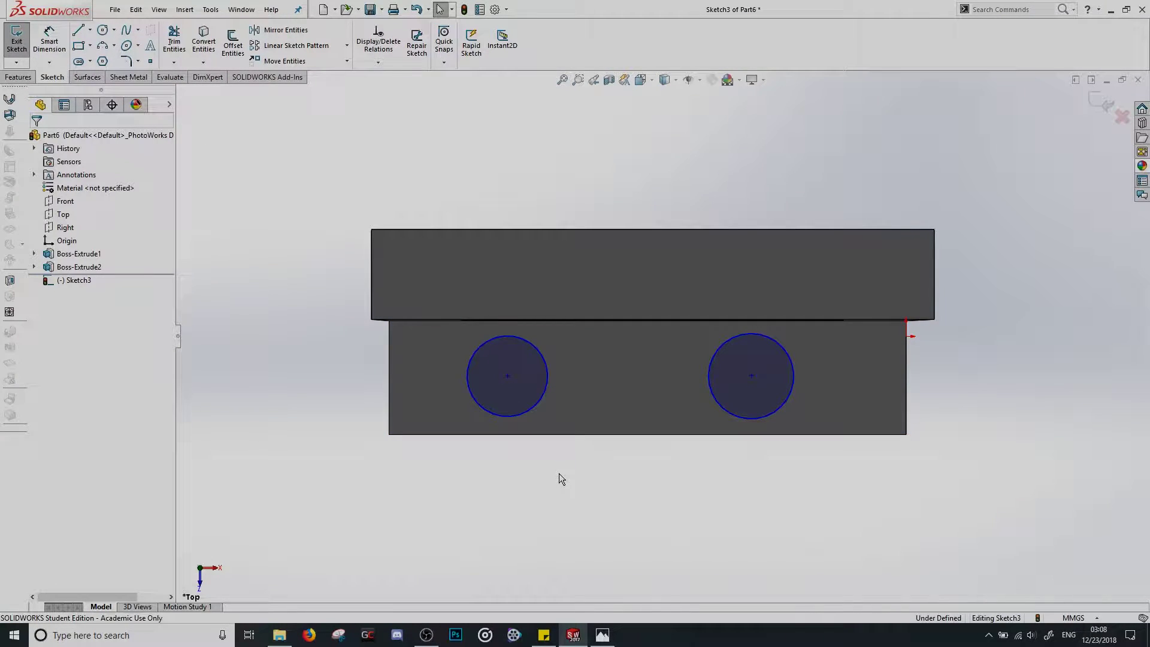
# Select both circle centre points, then close the point properties
pyautogui.click(508, 376)
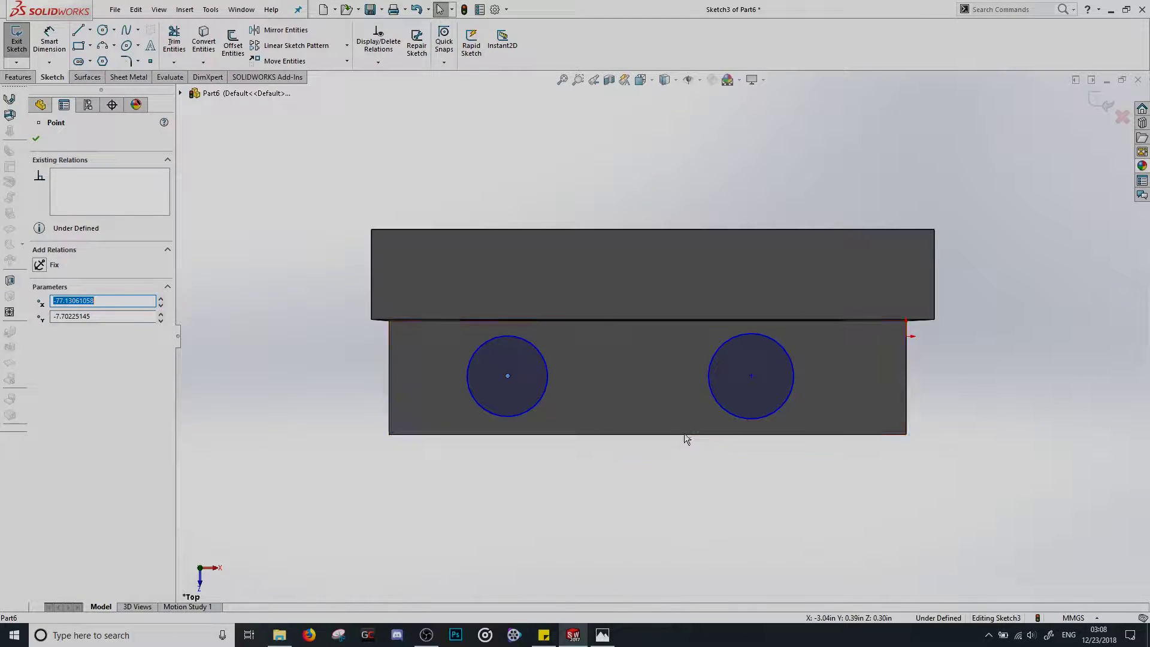
pyautogui.click(751, 376)
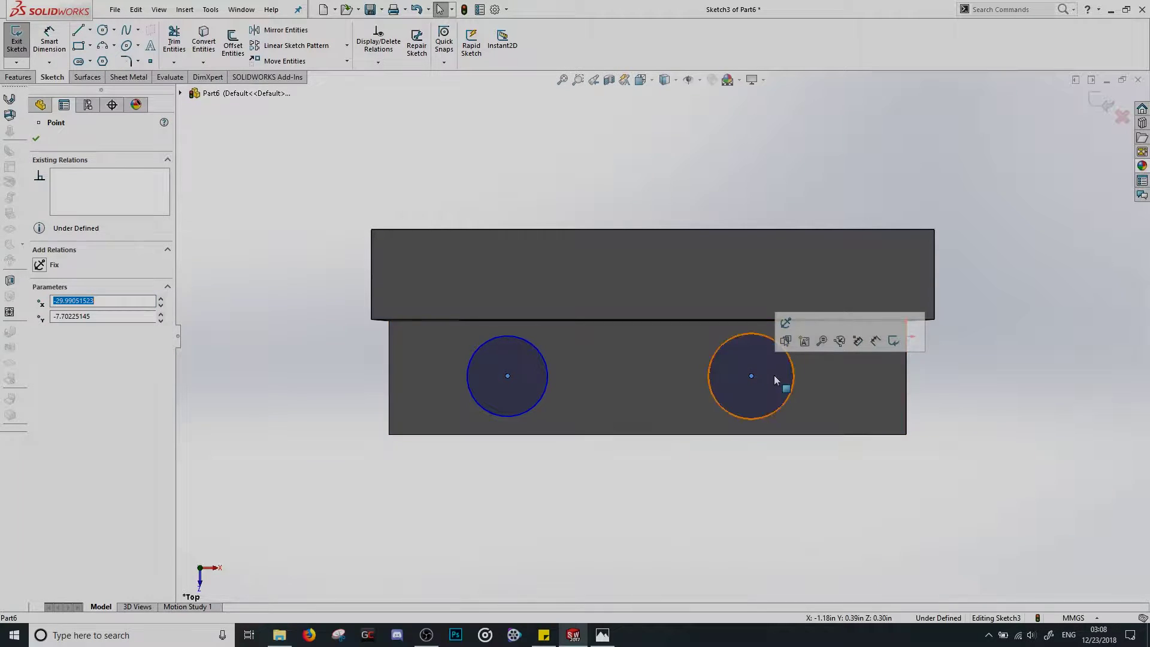
pyautogui.click(35, 140)
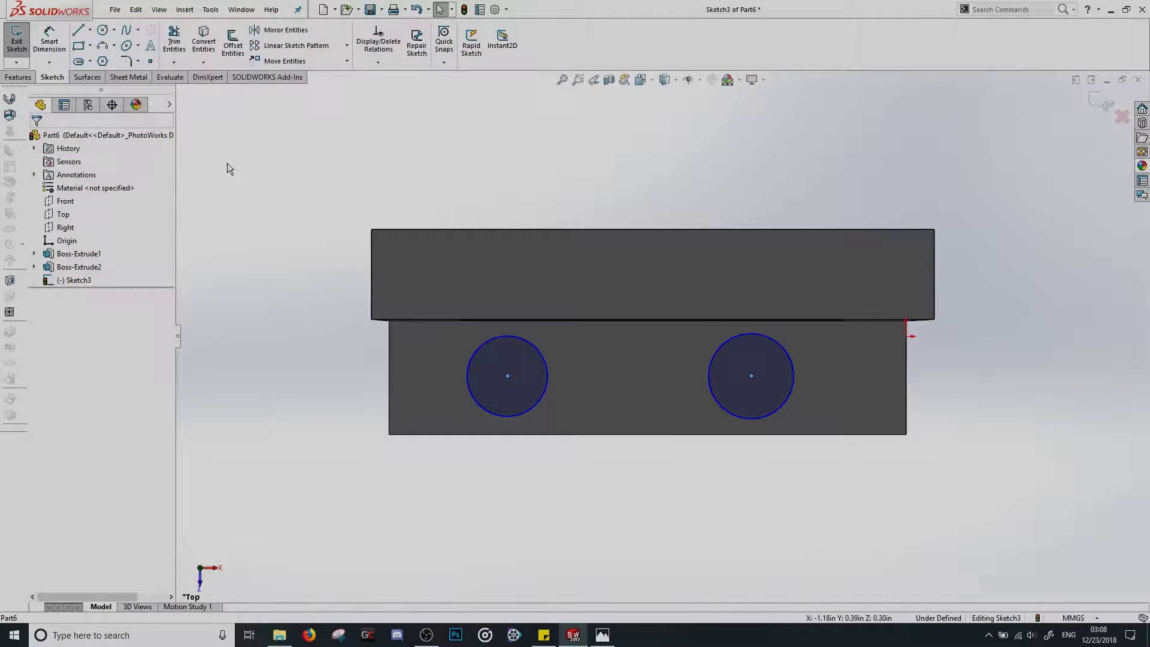
# Draw a horizontal centerline from the left circle's centre to the right circle's centre
pyautogui.click(91, 31)
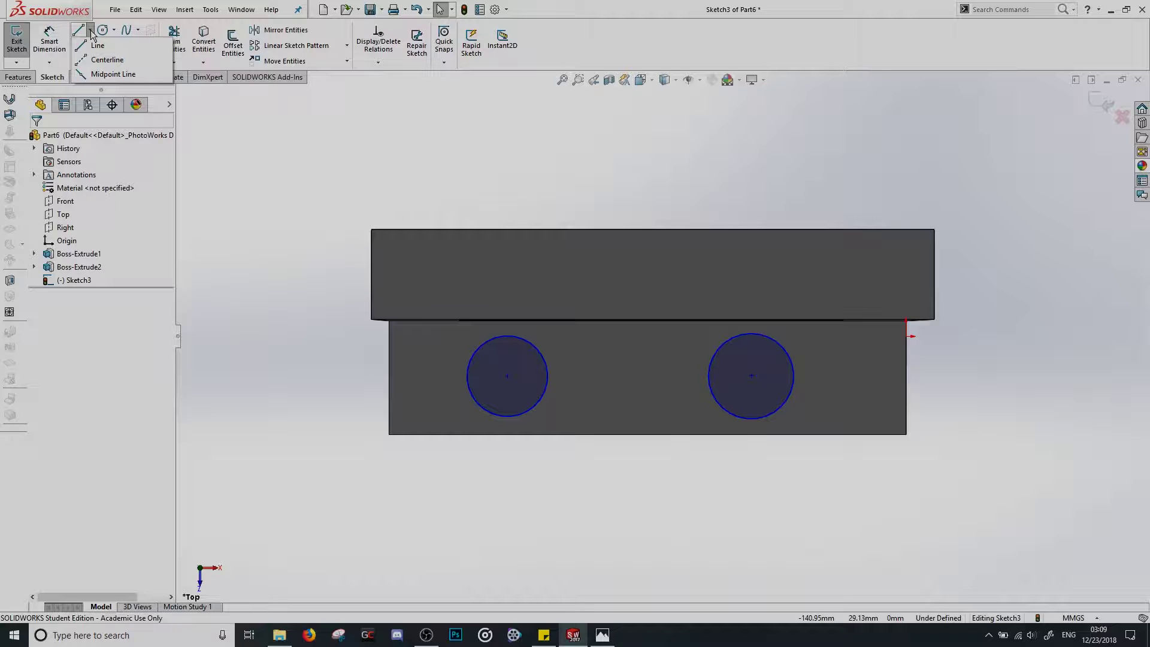
pyautogui.click(102, 60)
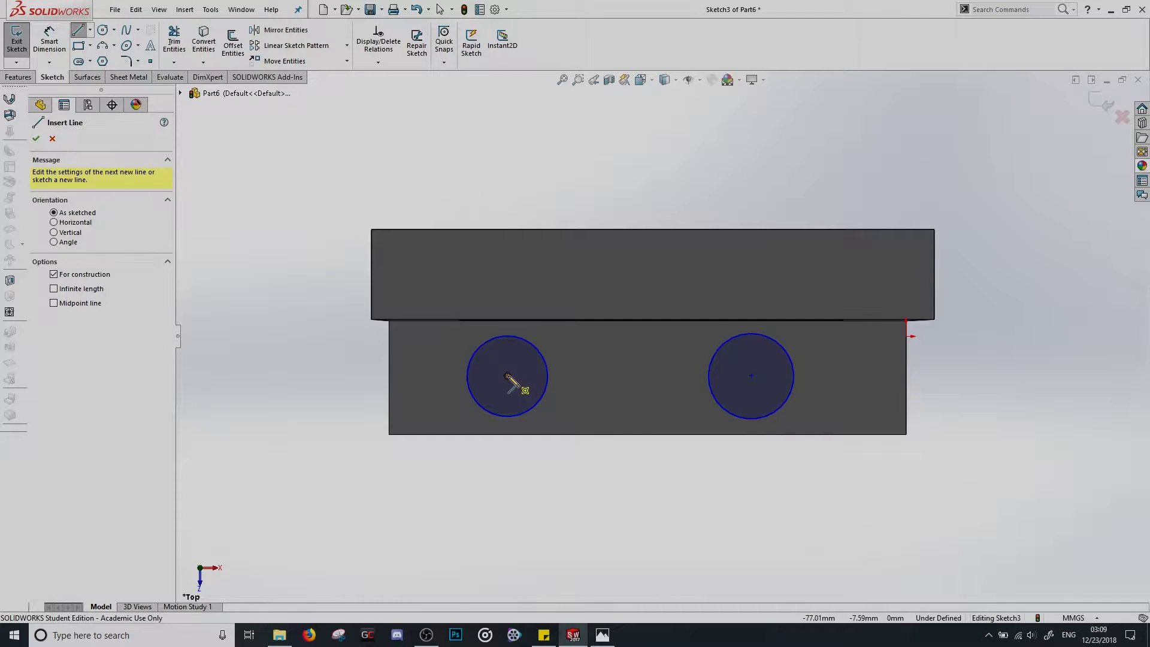
pyautogui.click(508, 375)
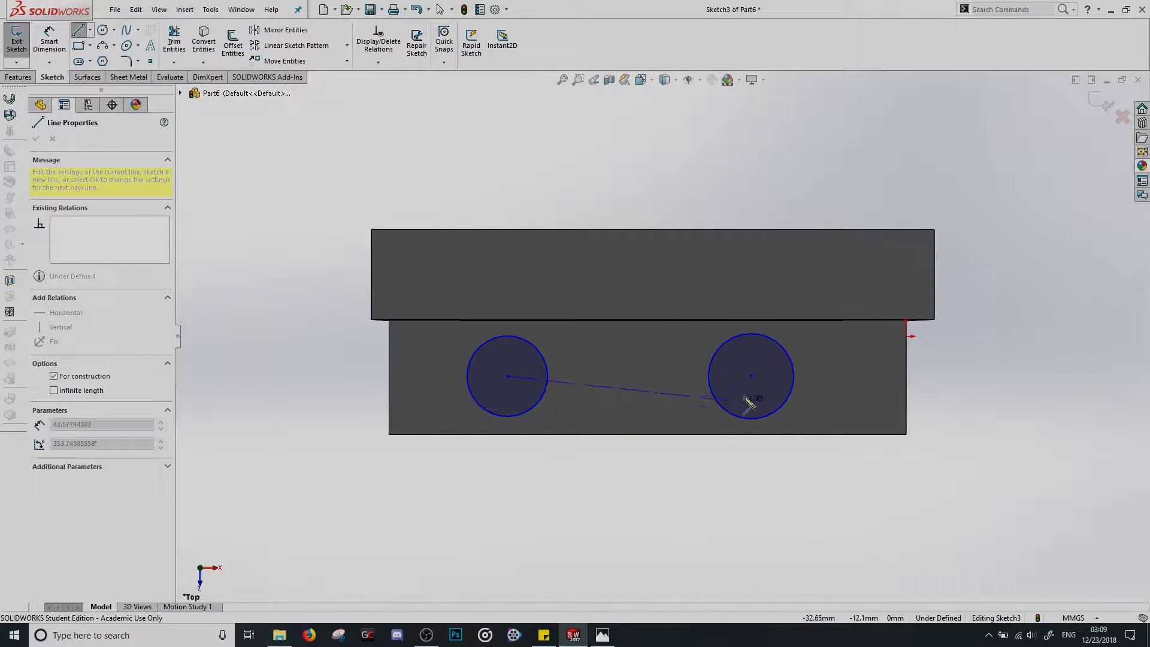
pyautogui.click(752, 376)
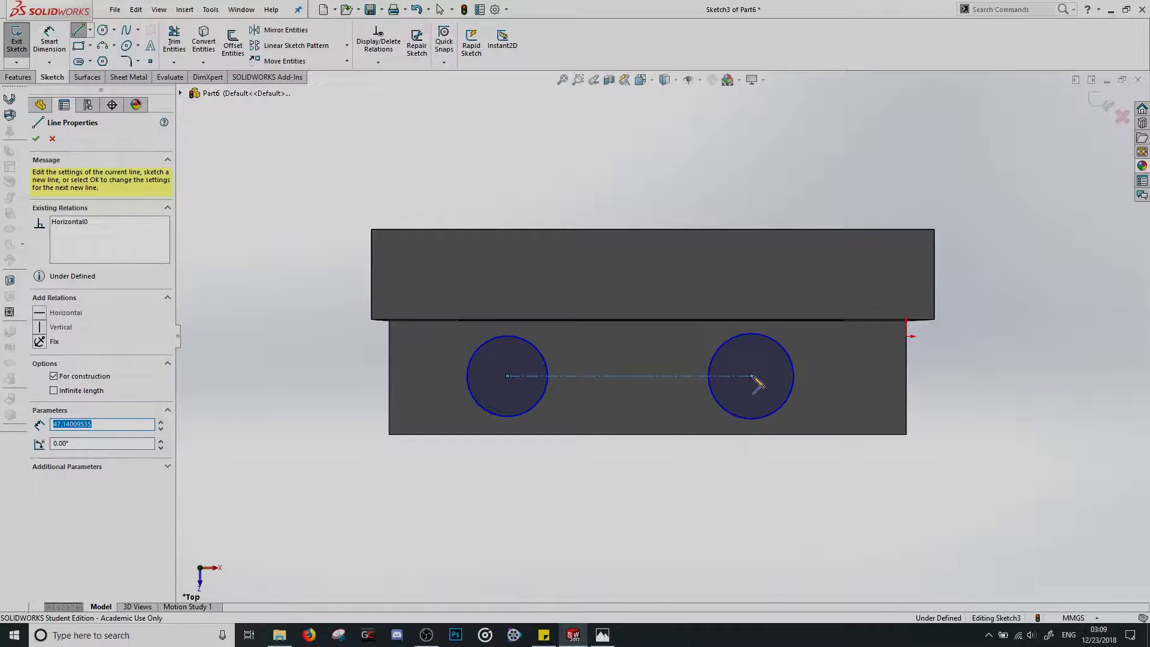
pyautogui.press('Escape')
pyautogui.press('Escape')
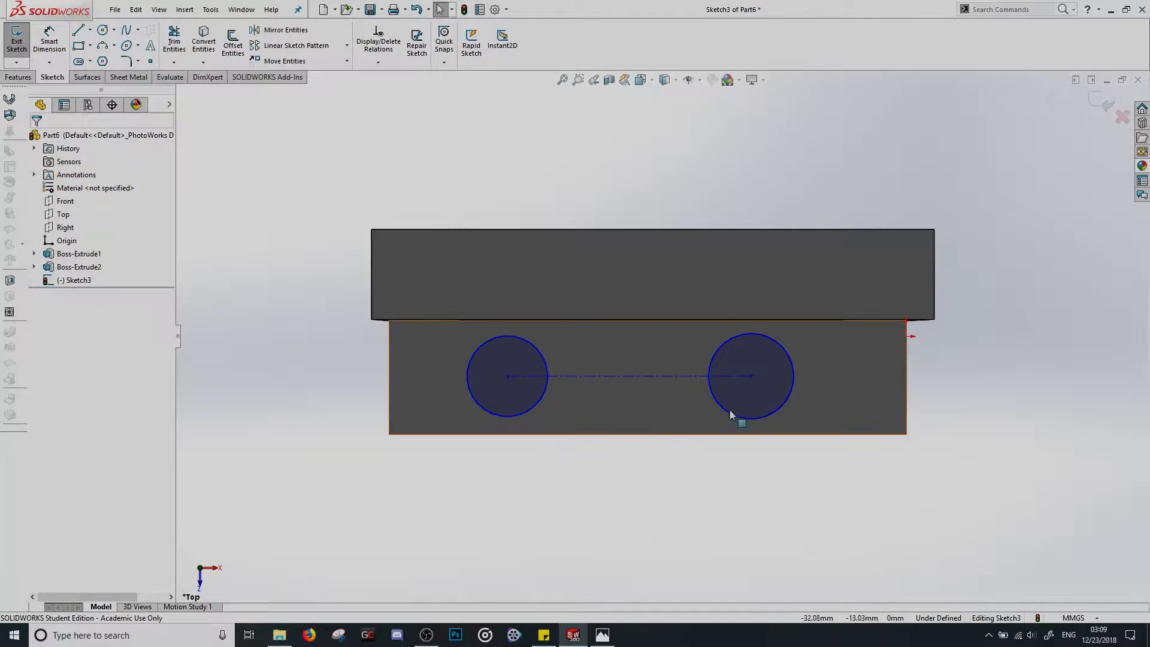
pyautogui.click(633, 375)
pyautogui.rightClick(634, 375)
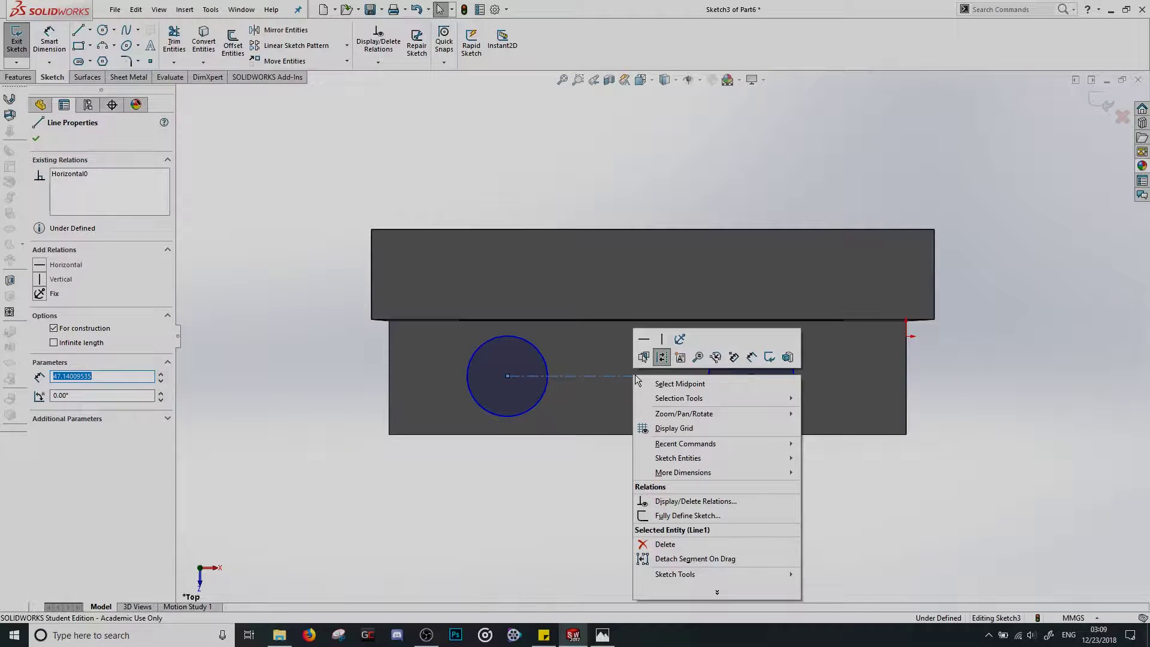
pyautogui.click(647, 344)
pyautogui.click(682, 499)
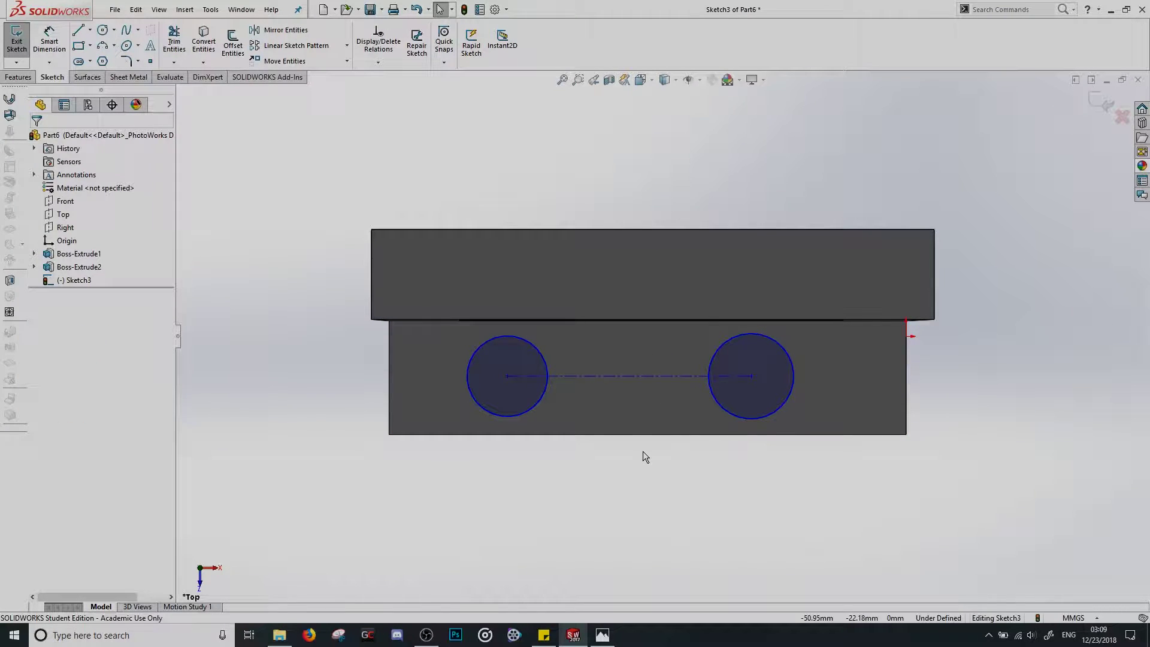
# Add an Equal relation between the two hole circles and drag them larger together
pyautogui.click(543, 354)
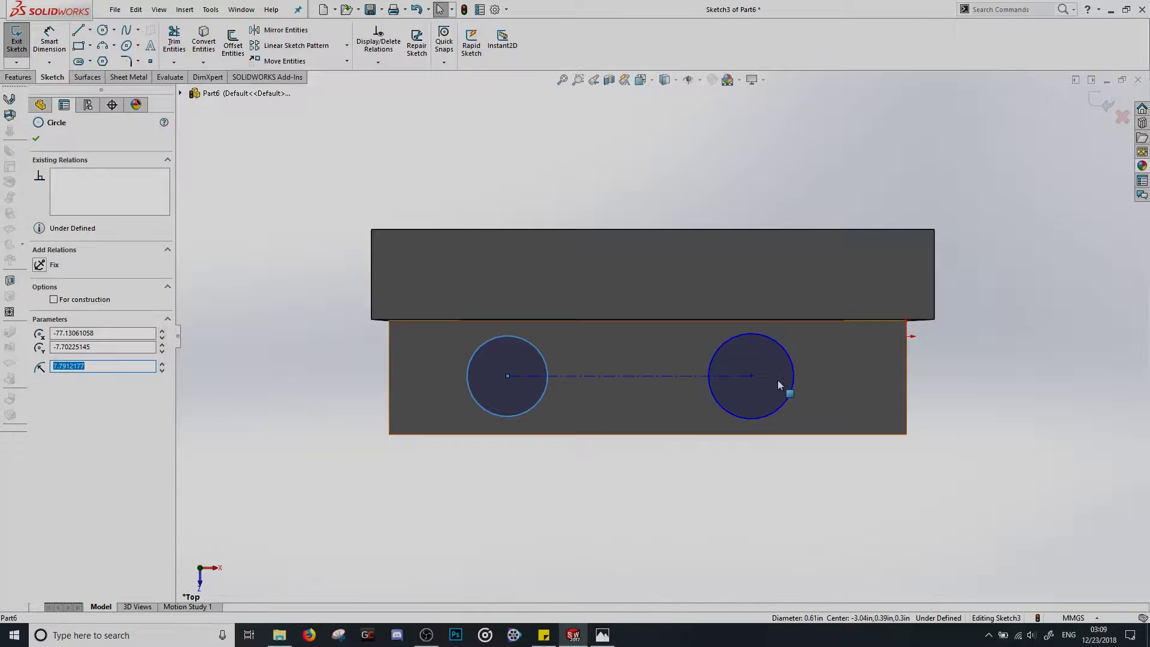
pyautogui.keyDown('ctrl'); pyautogui.click(792, 362); pyautogui.keyUp('ctrl')
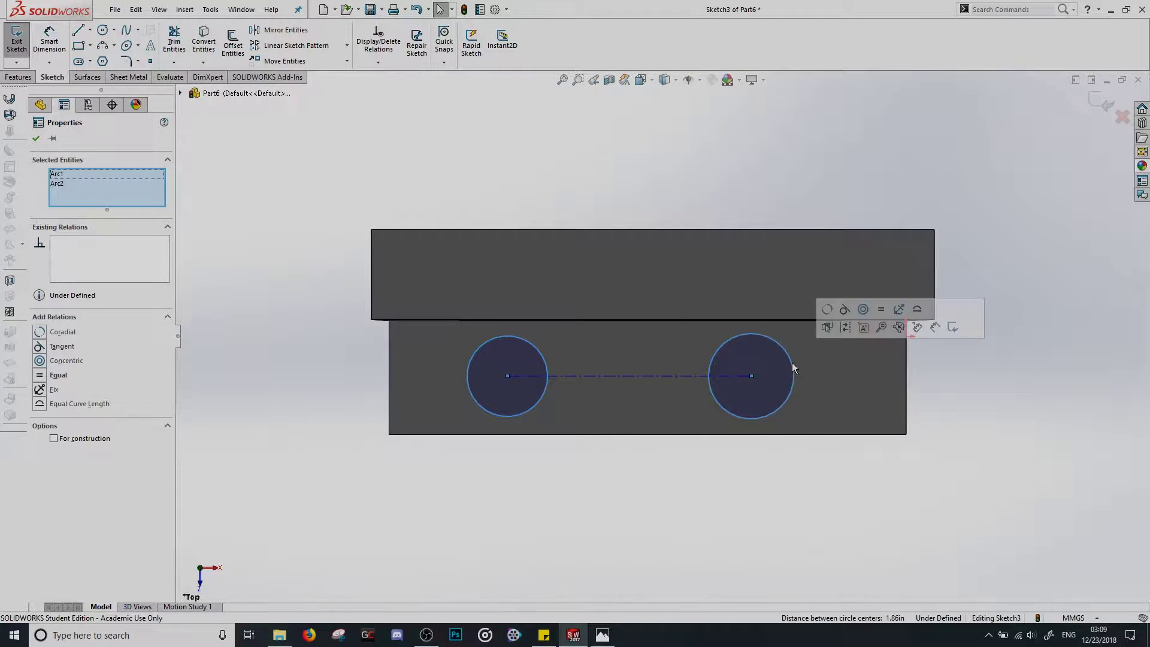
pyautogui.click(881, 310)
pyautogui.click(833, 483)
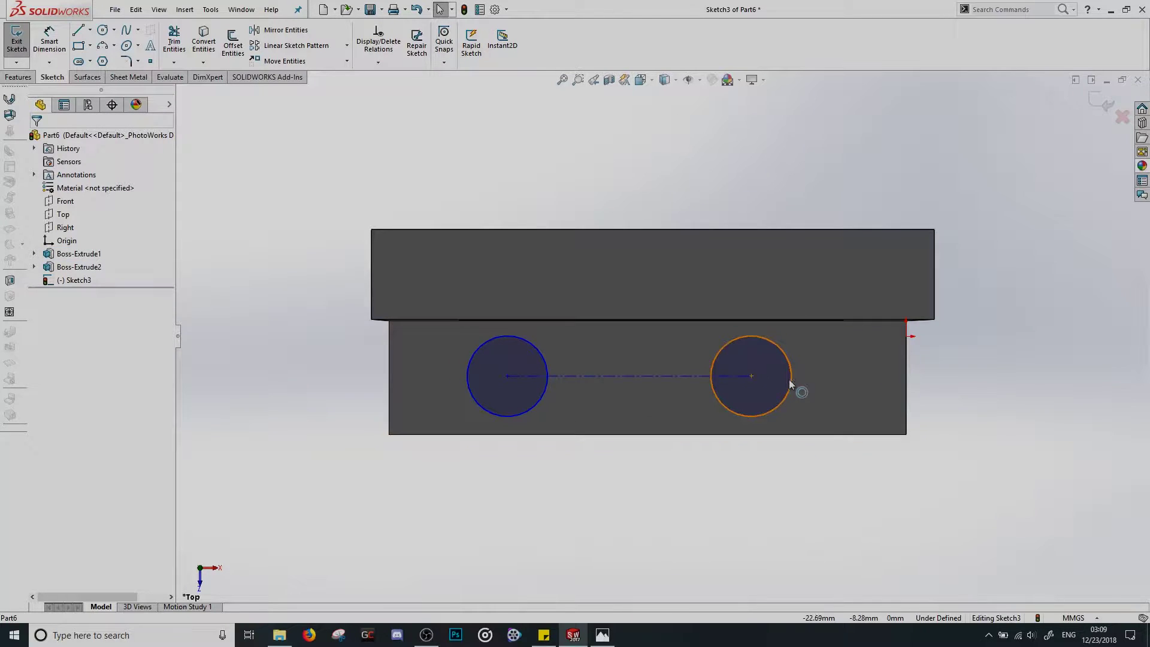
pyautogui.moveTo(792, 385); pyautogui.dragTo(781, 415)
pyautogui.click(584, 576)
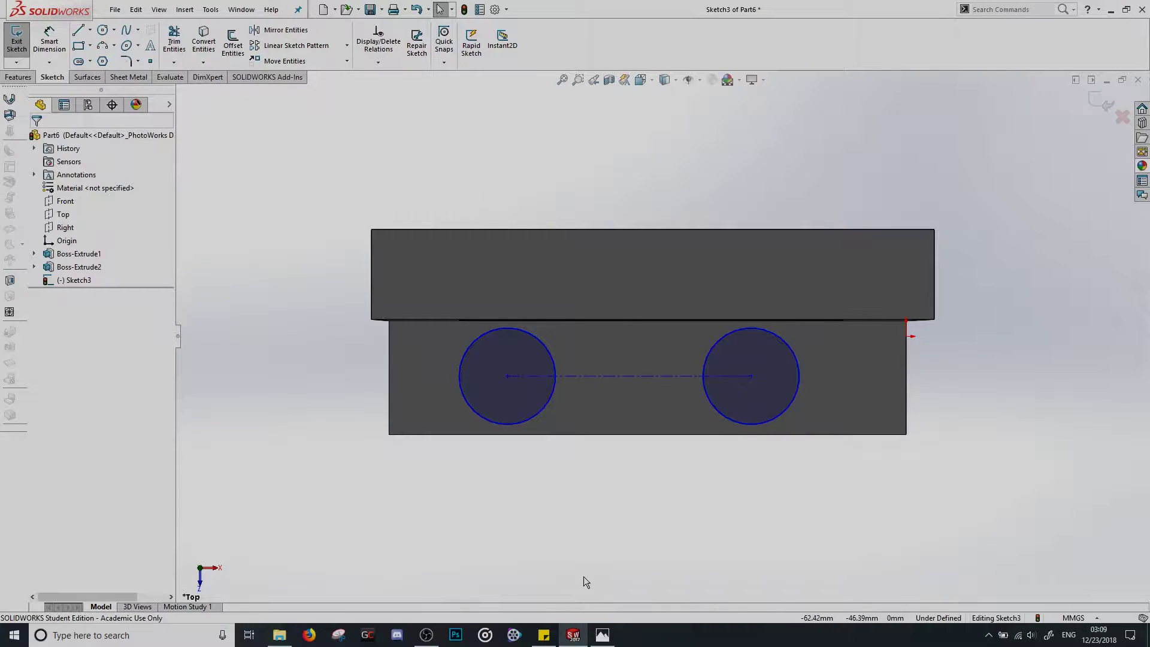
pyautogui.click(603, 637)
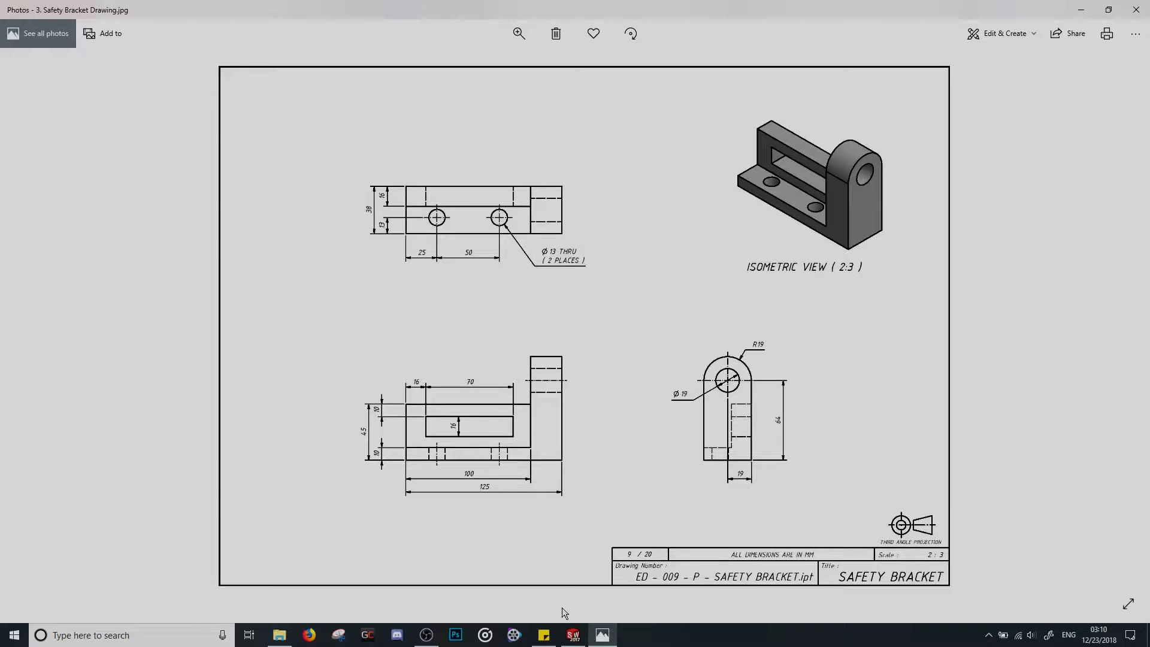
pyautogui.click(573, 635)
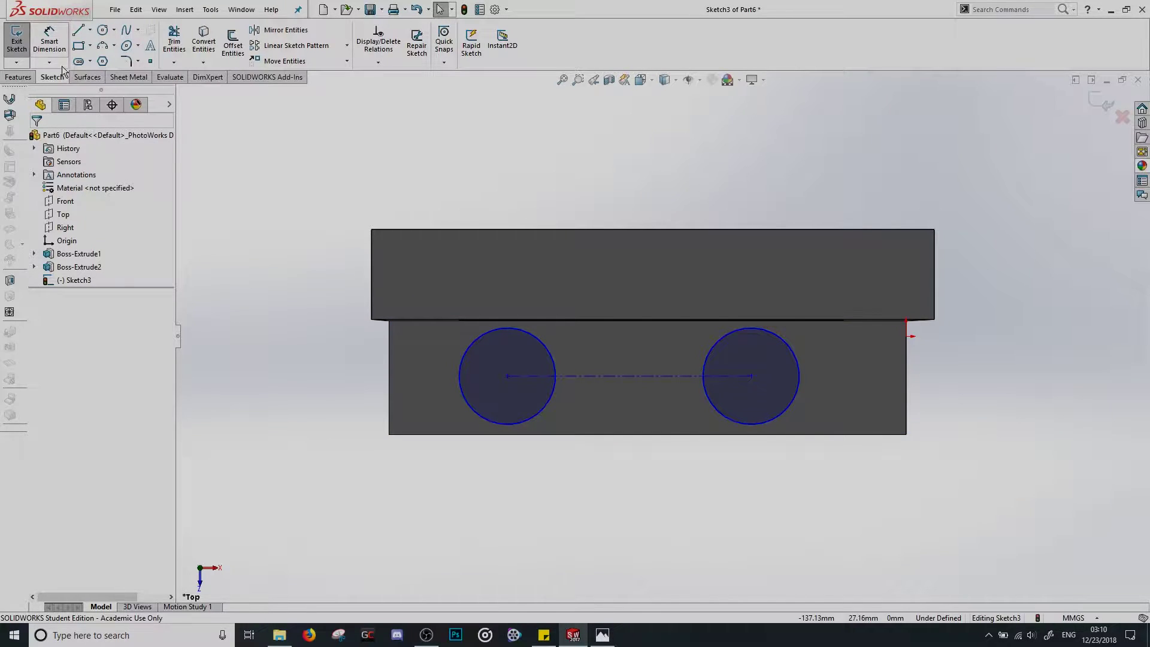
# Dimension the centerline between the hole centres to 50 mm
pyautogui.click(49, 41)
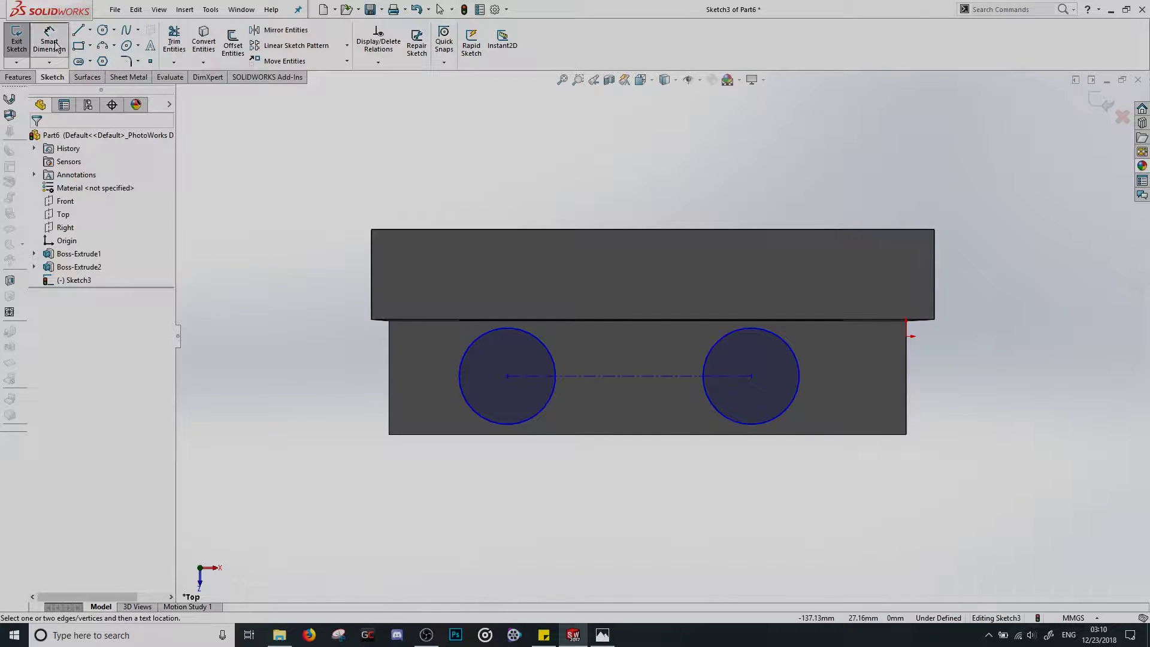
pyautogui.click(611, 376)
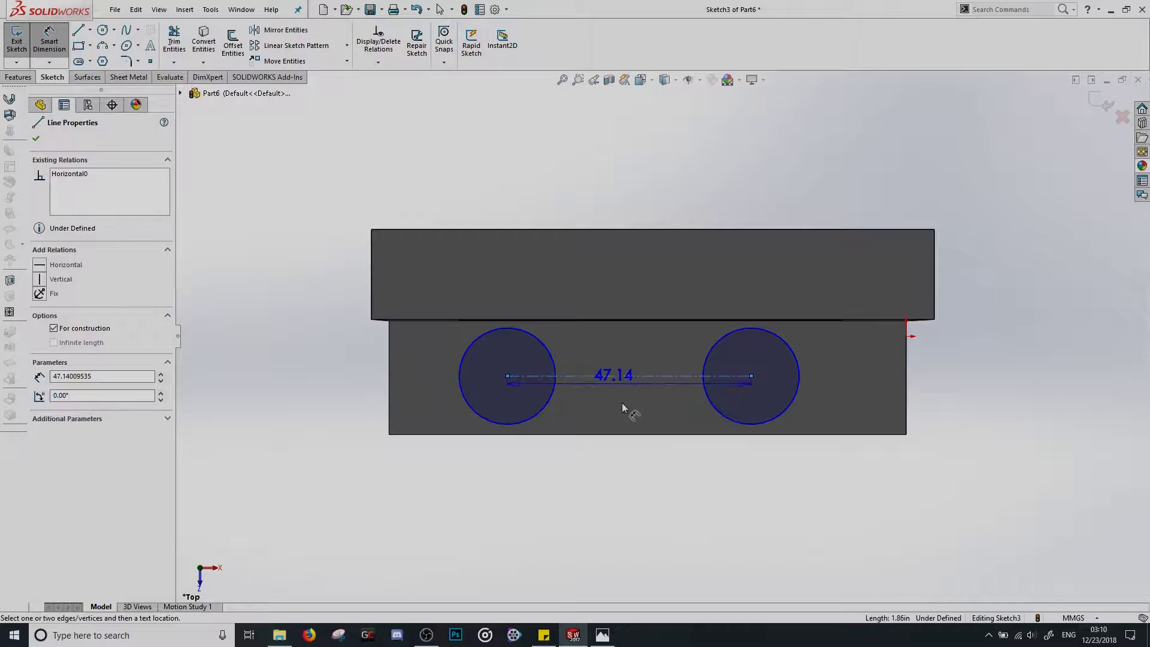
pyautogui.click(632, 500)
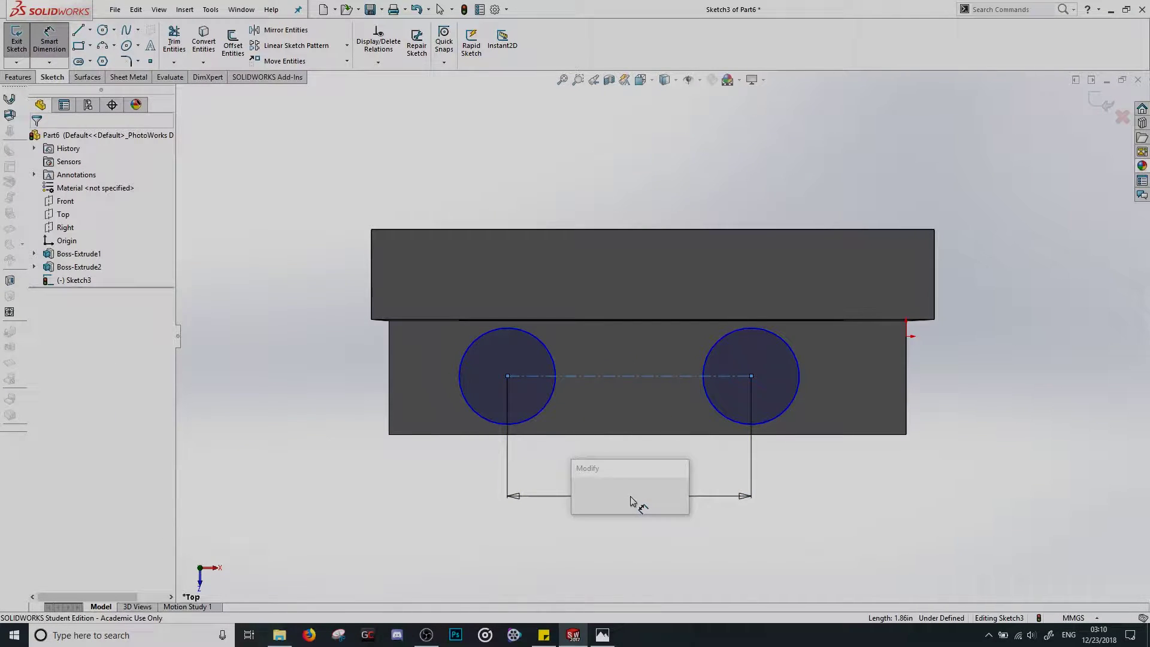
pyautogui.press('Tab')
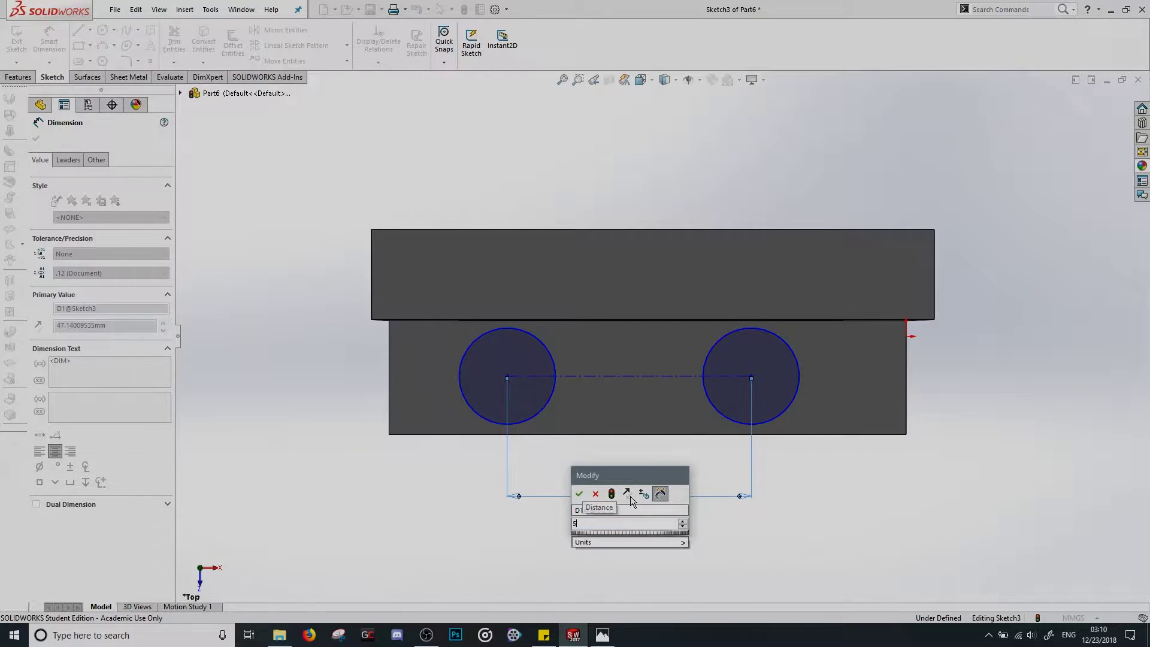
pyautogui.press('Return')
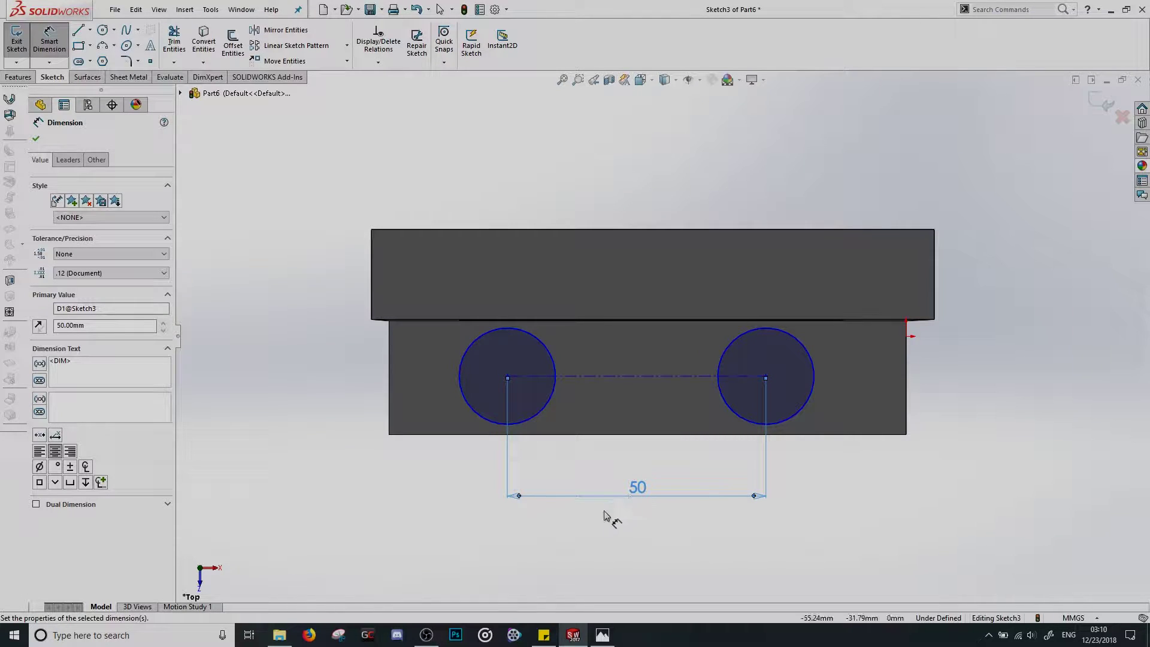
# Dimension the left hole centre 25 mm from the base's left edge
pyautogui.click(508, 376)
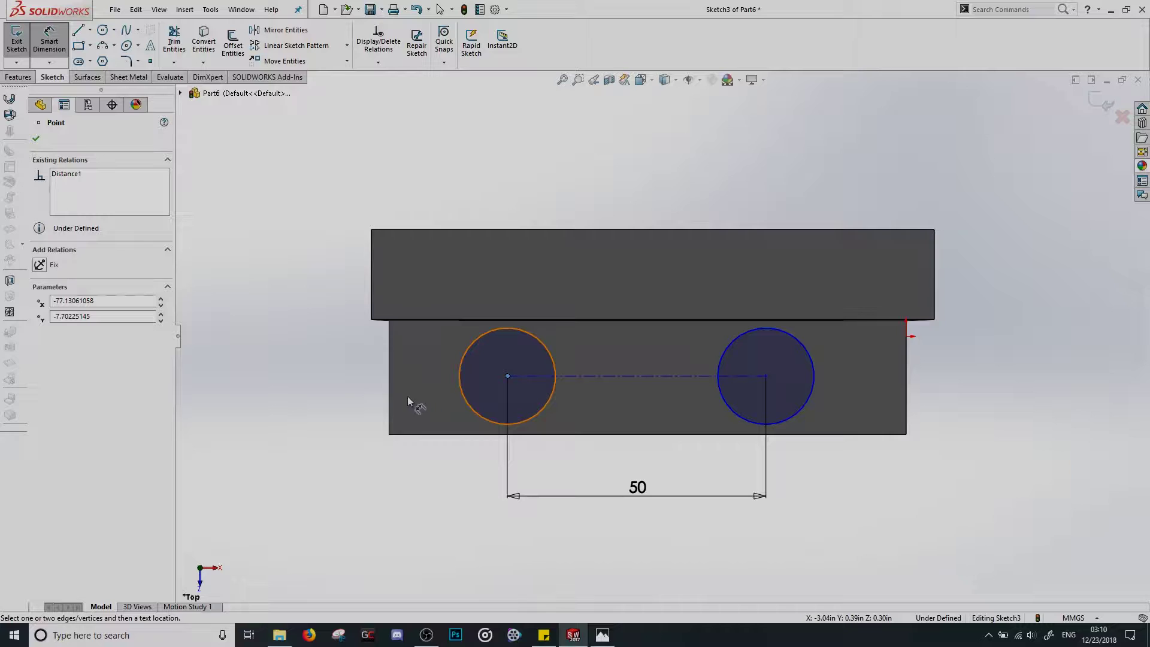
pyautogui.click(389, 389)
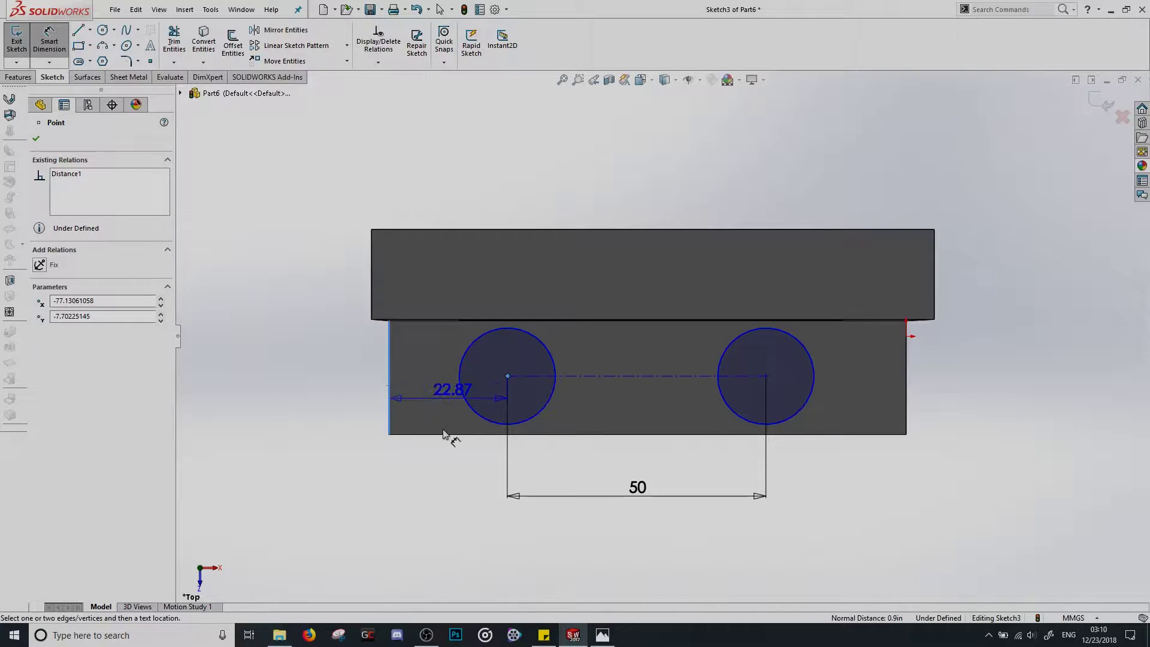
pyautogui.click(418, 504)
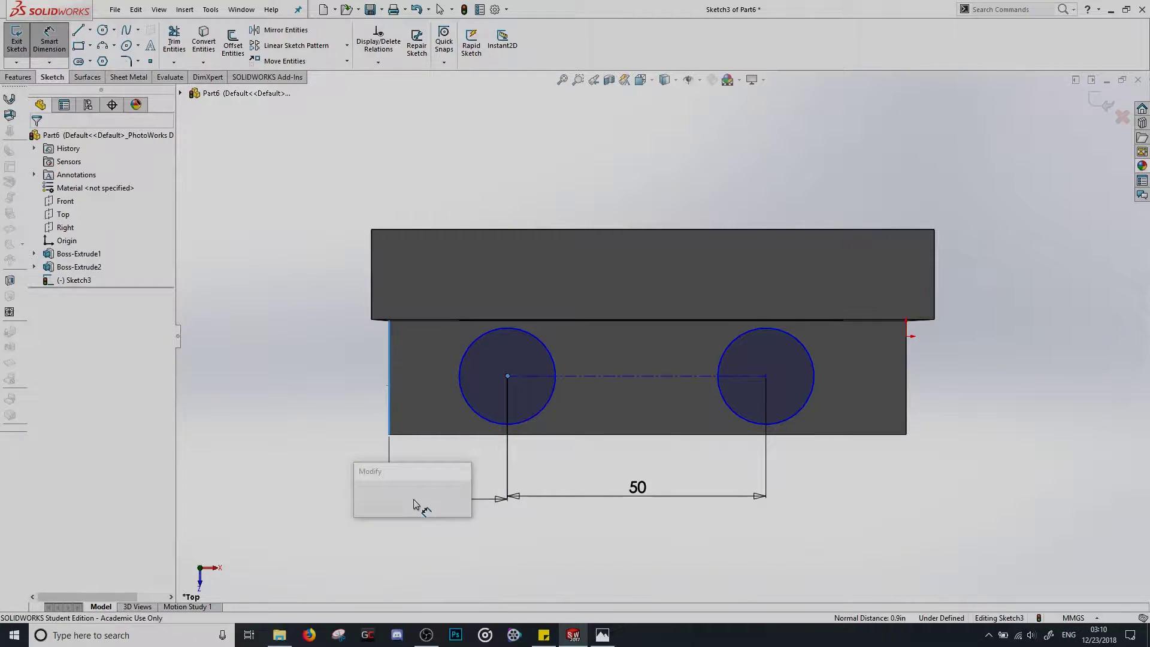
pyautogui.write('25')
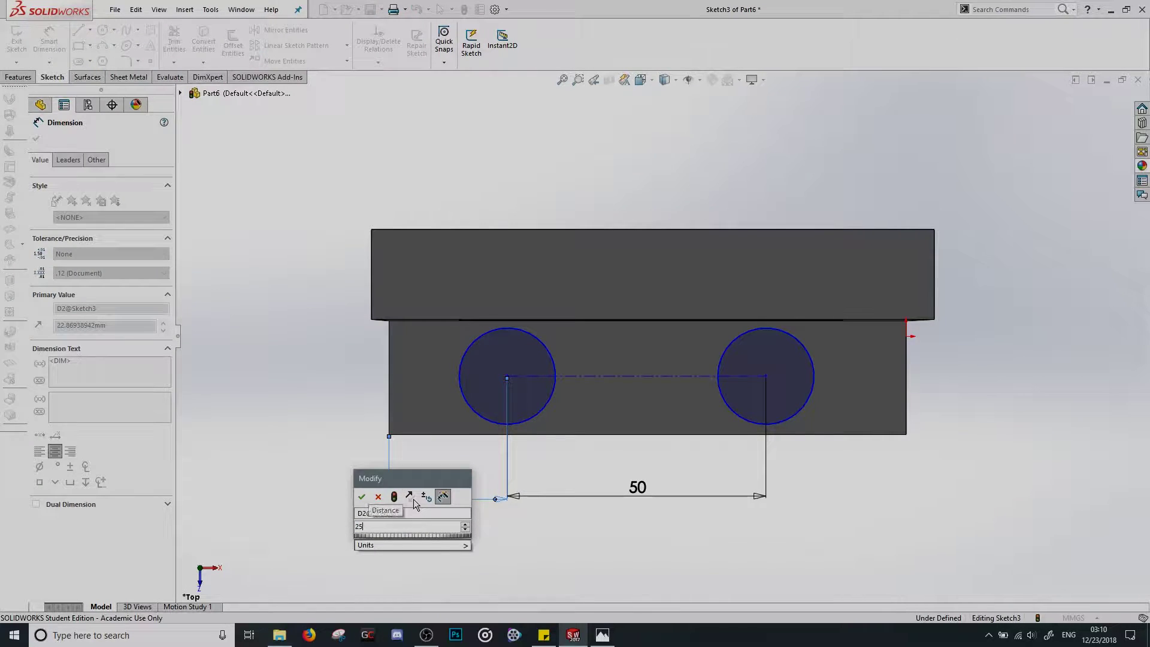
pyautogui.press('Return')
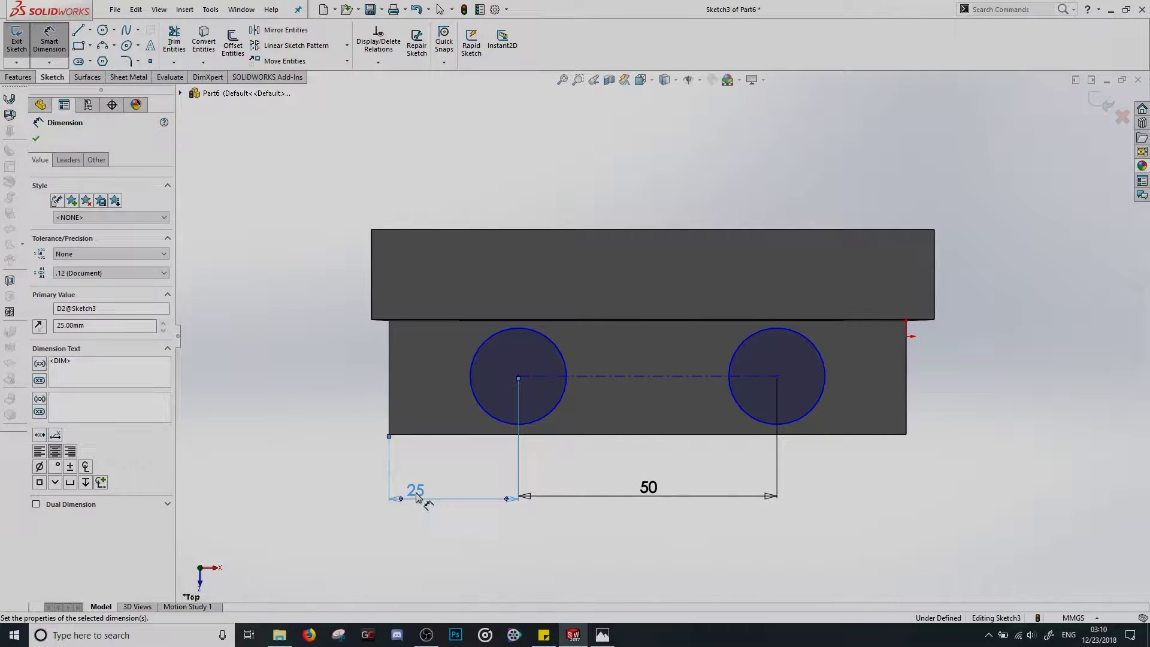
pyautogui.moveTo(452, 477); pyautogui.dragTo(483, 478)
pyautogui.click(334, 393)
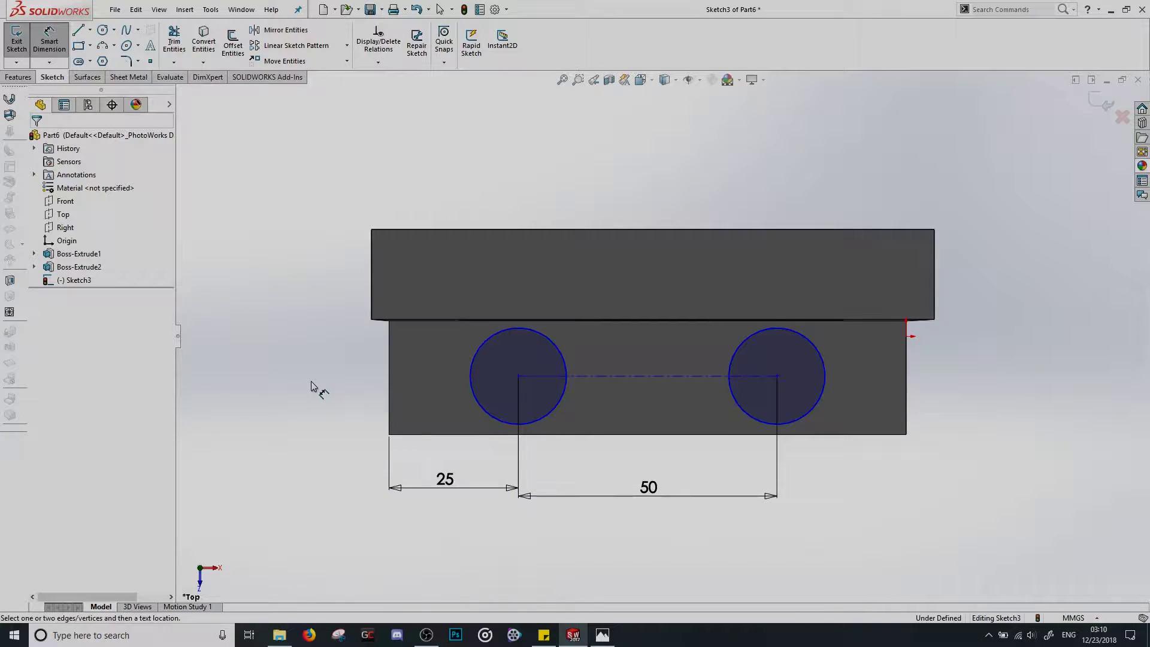
# Show the Safety Bracket drawing in Photos to check the Ø13 holes and 38 mm base
pyautogui.click(602, 635)
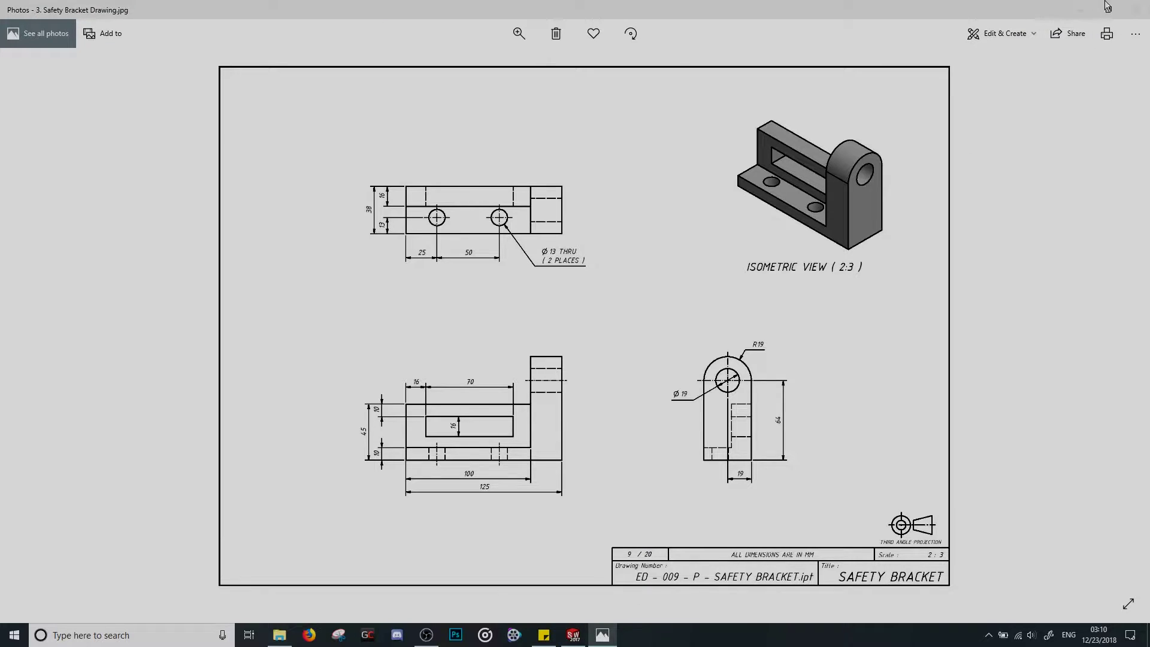
# Back in SOLIDWORKS, dimension the hole circle diameter to 13 mm
pyautogui.click(1083, 15)
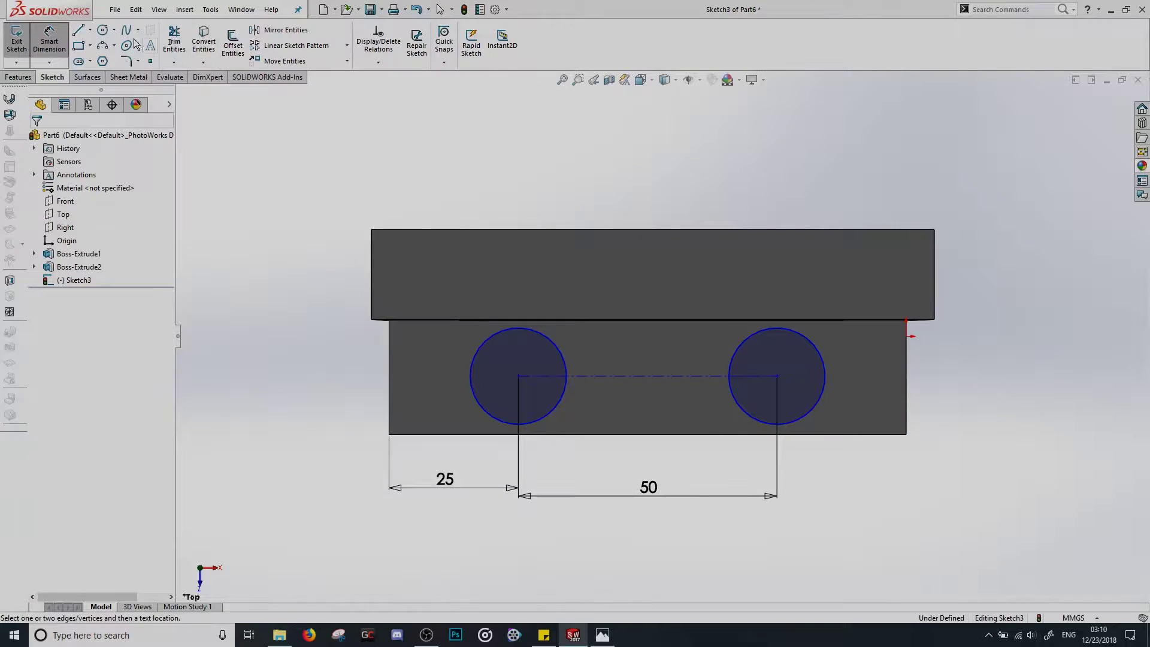
pyautogui.click(824, 362)
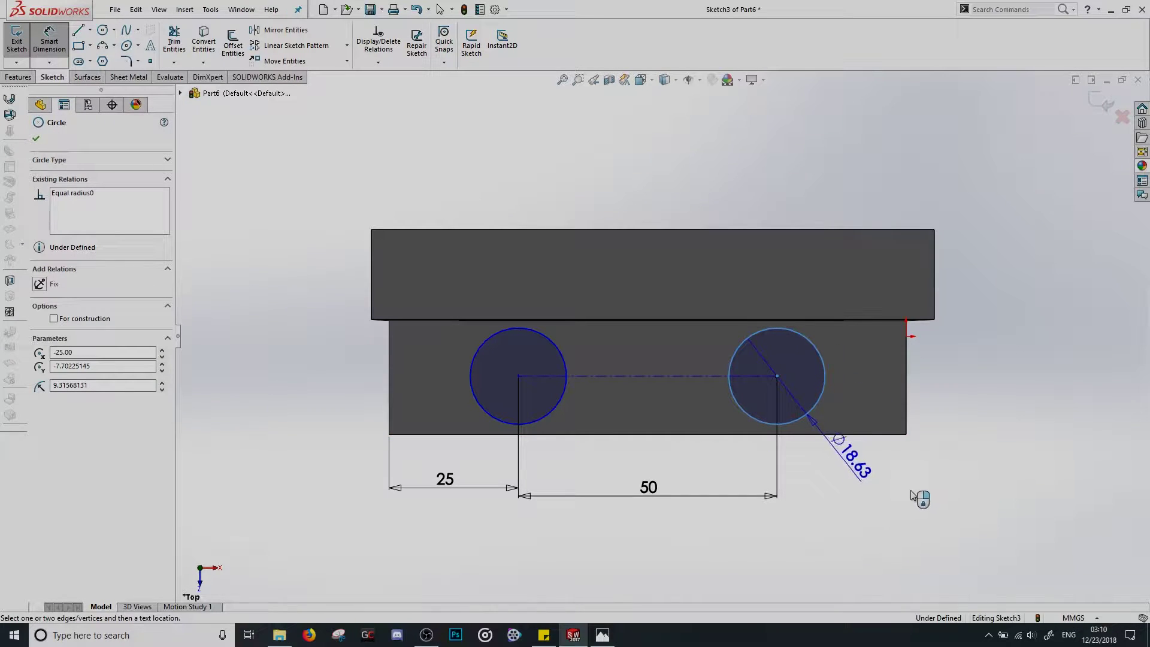
pyautogui.click(939, 508)
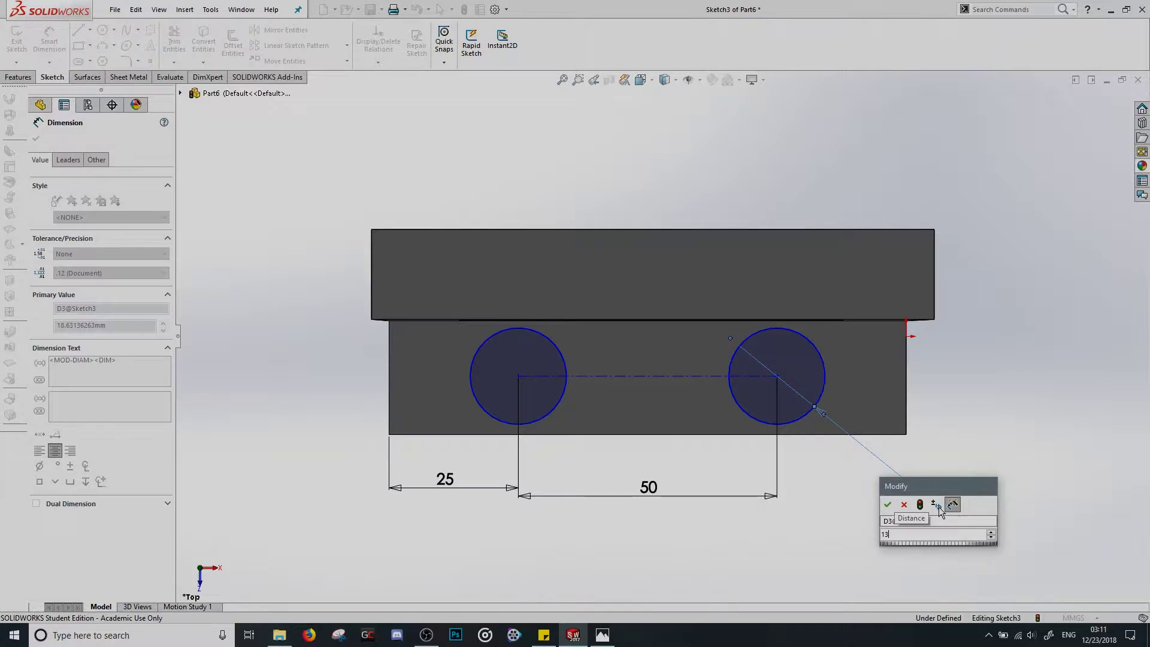
pyautogui.press('Return')
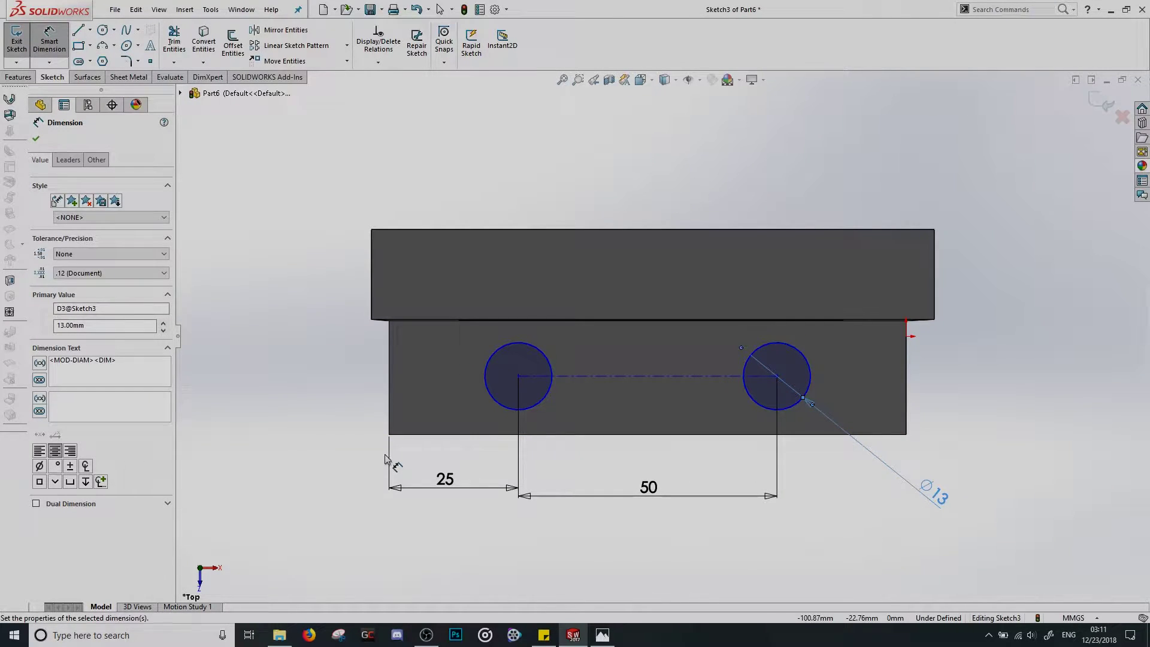
# Set the hole centerline 13 mm from the base's bottom edge, fully defining the sketch
pyautogui.click(566, 376)
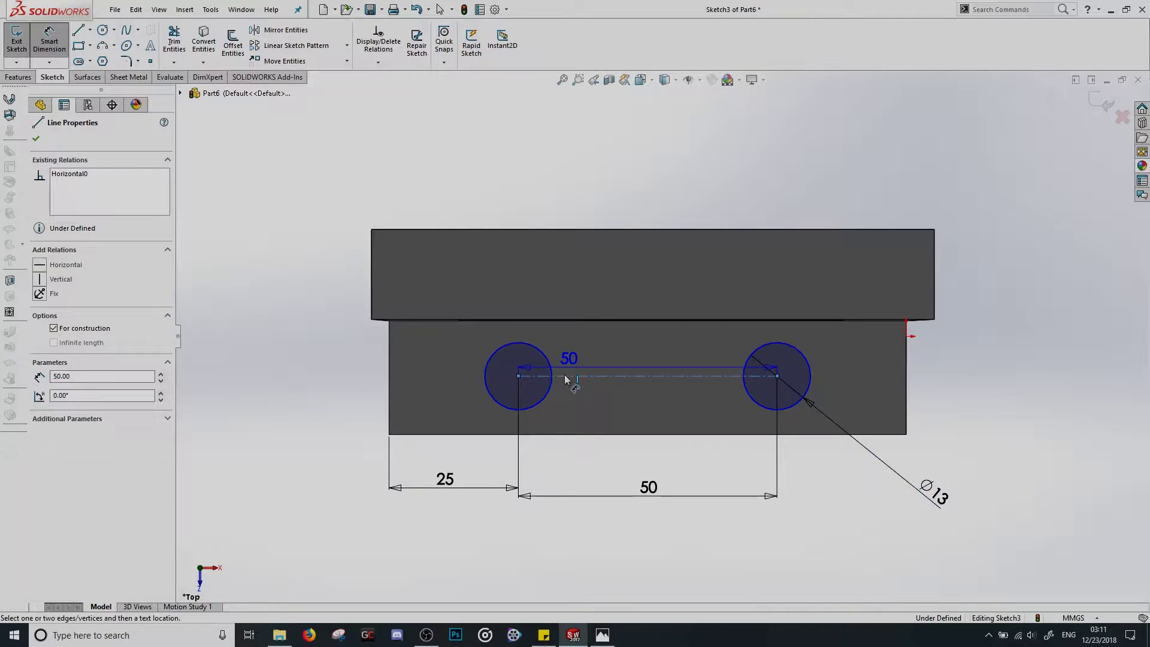
pyautogui.click(587, 435)
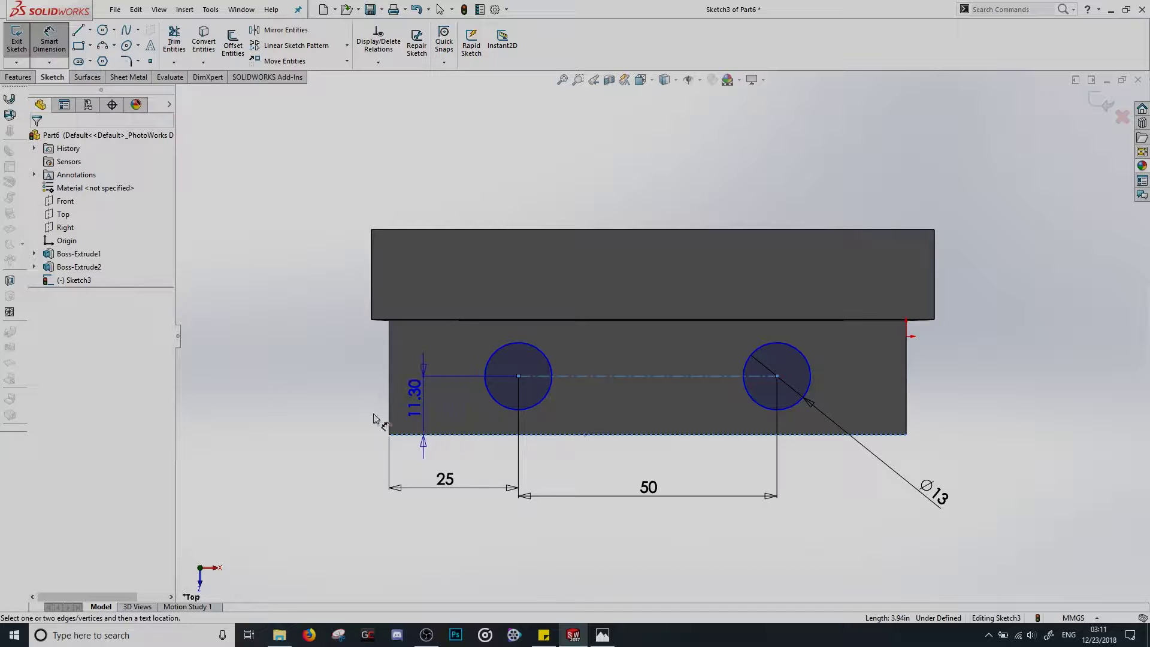
pyautogui.click(317, 423)
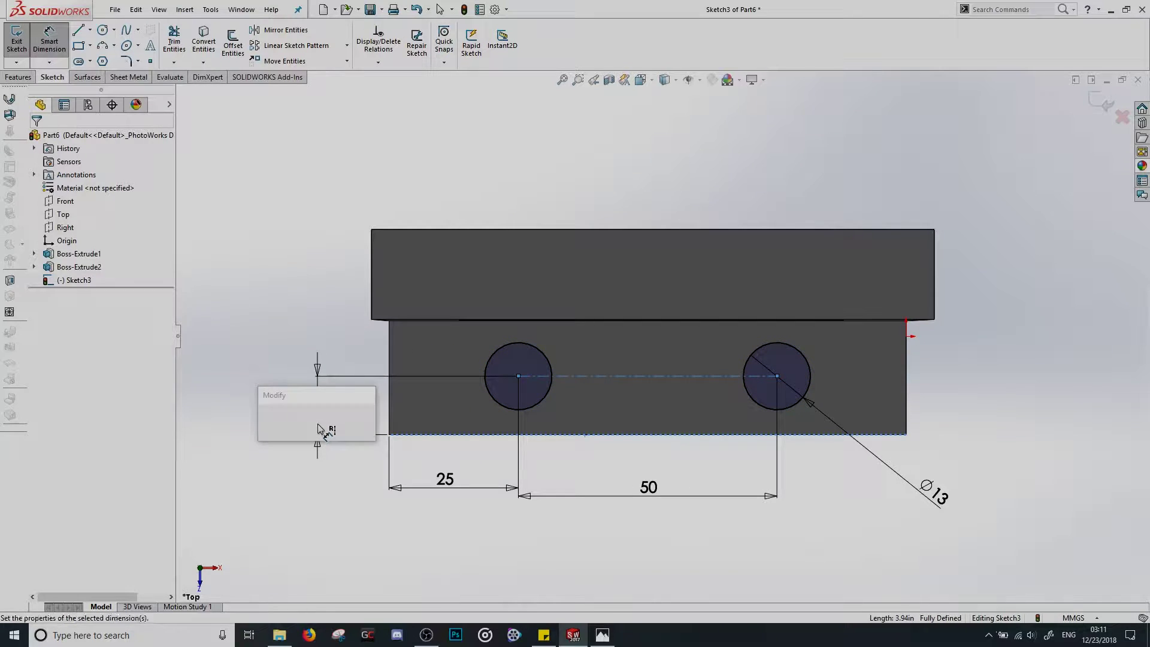
pyautogui.click(315, 421)
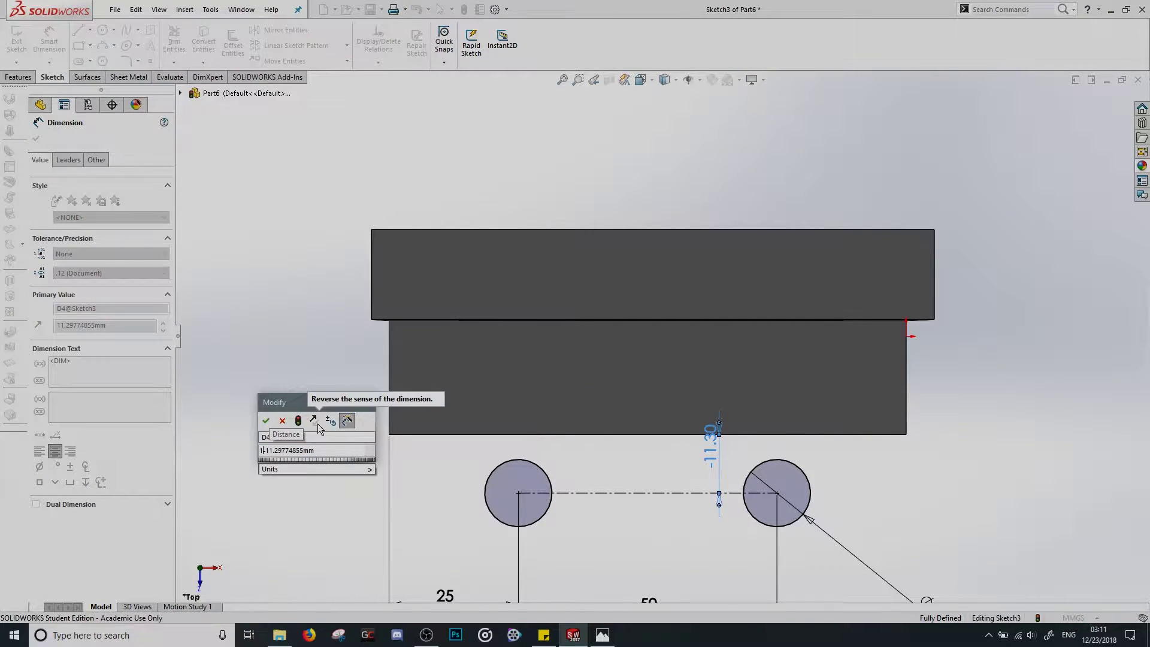
pyautogui.moveTo(324, 451); pyautogui.dragTo(252, 457)
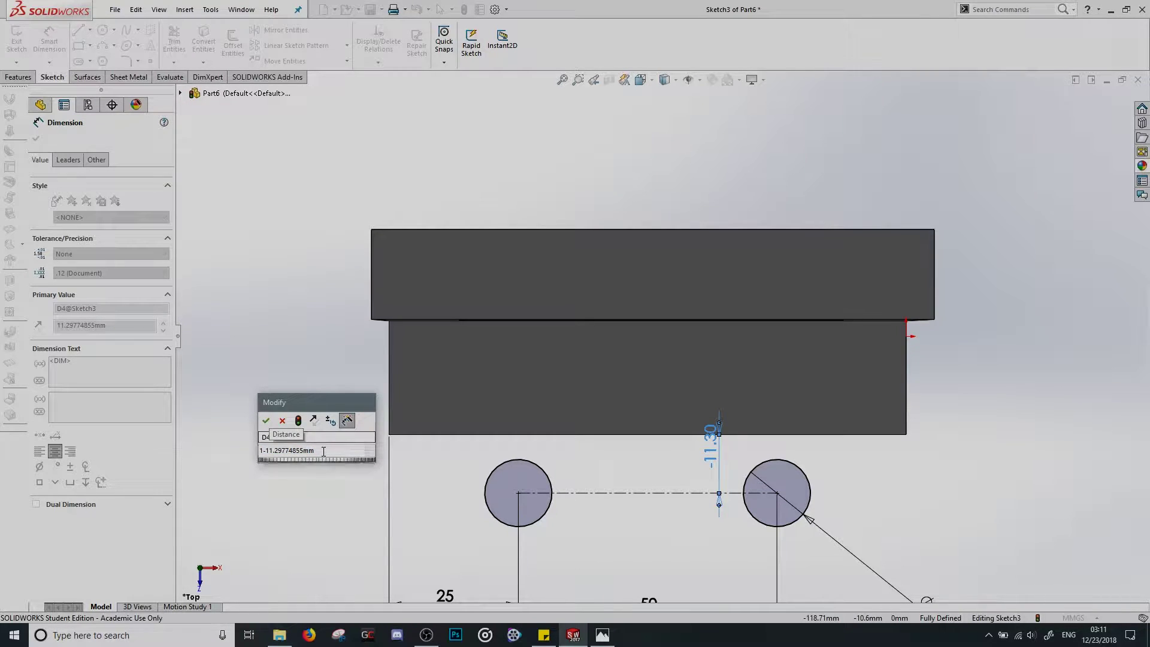
pyautogui.write('13')
pyautogui.press('Return')
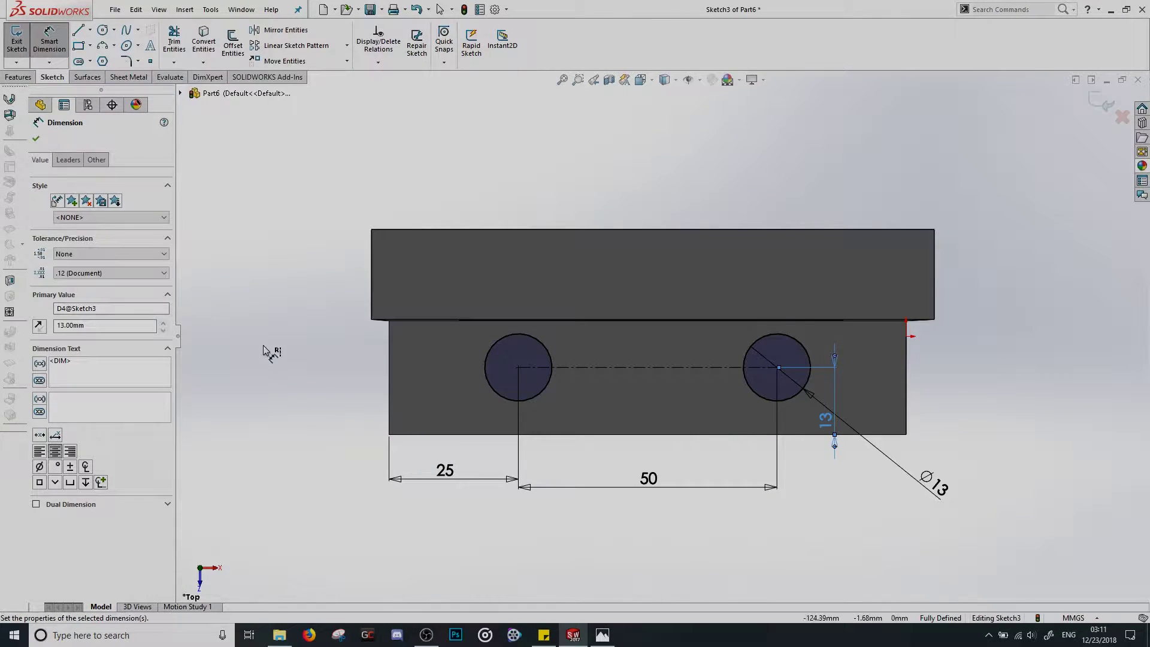
pyautogui.click(263, 348)
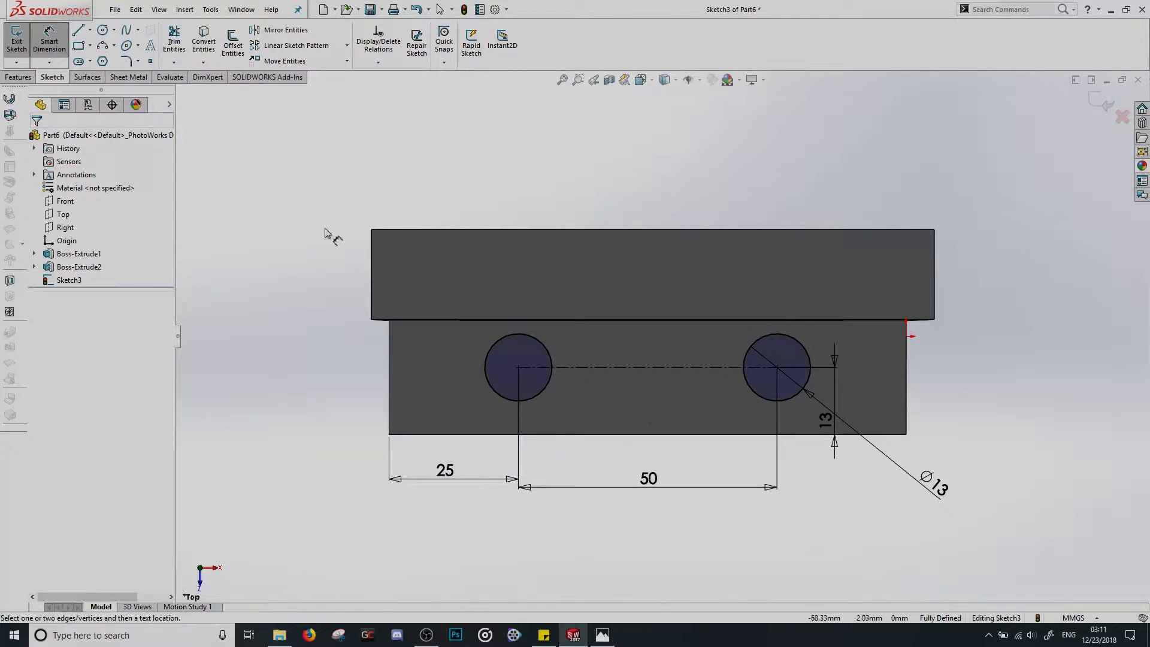
# Extrude-cut the two Ø13 circles Blind 16 mm into the base block and inspect the holes
pyautogui.click(48, 41)
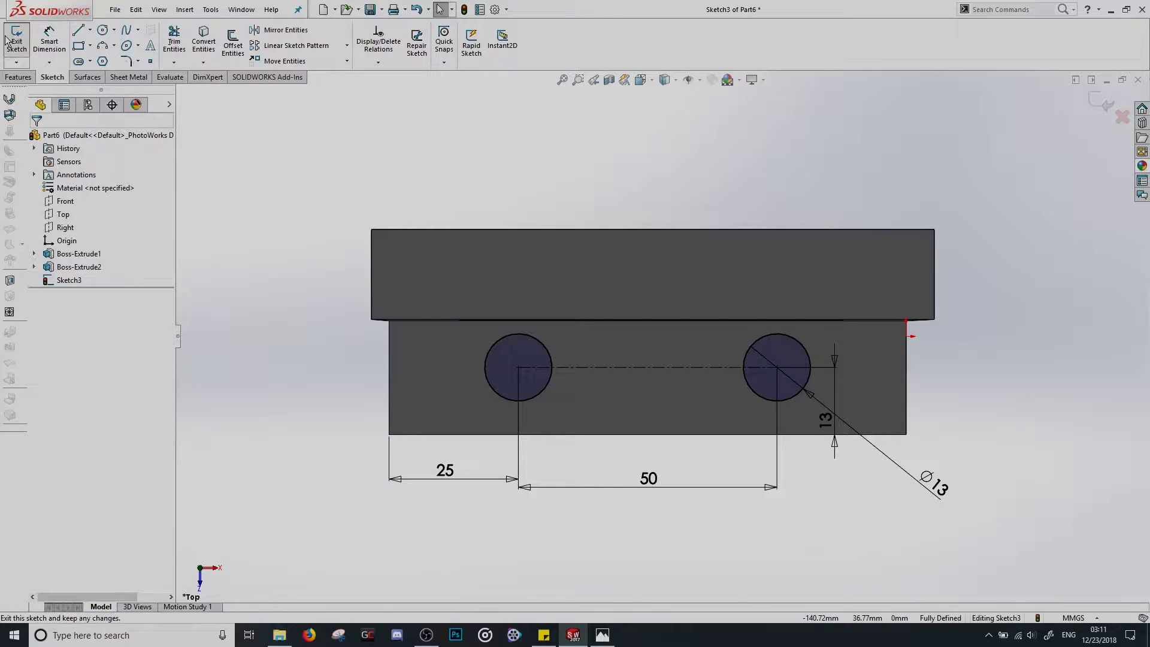
pyautogui.press('c')
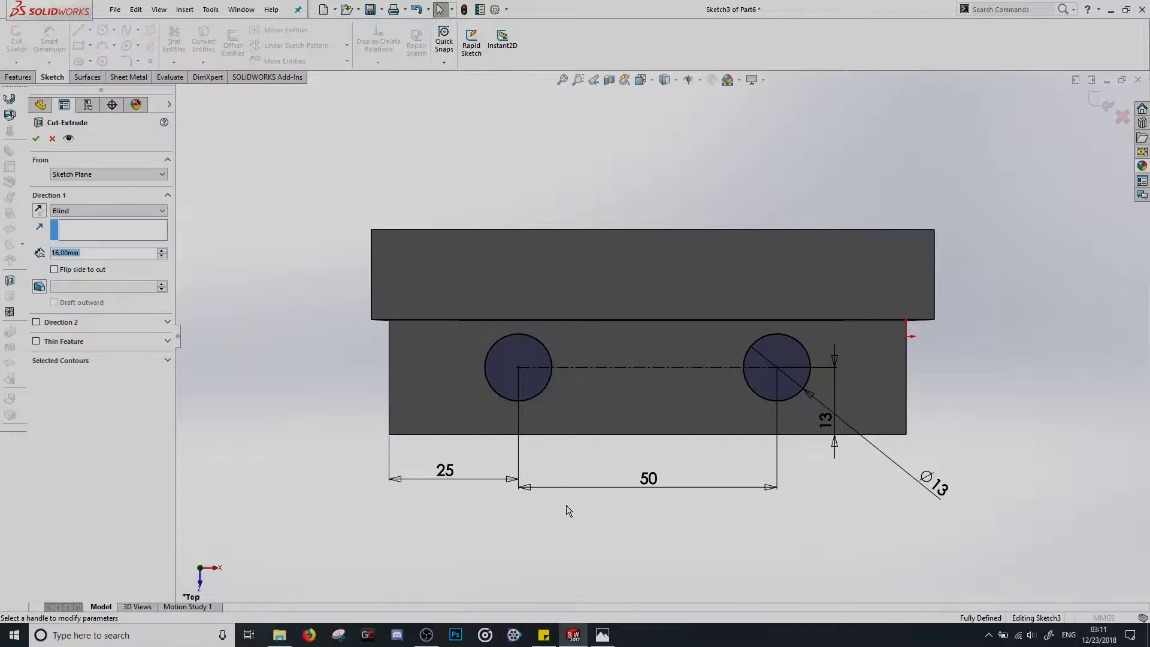
pyautogui.moveTo(714, 508); pyautogui.dragTo(697, 291, button='middle')
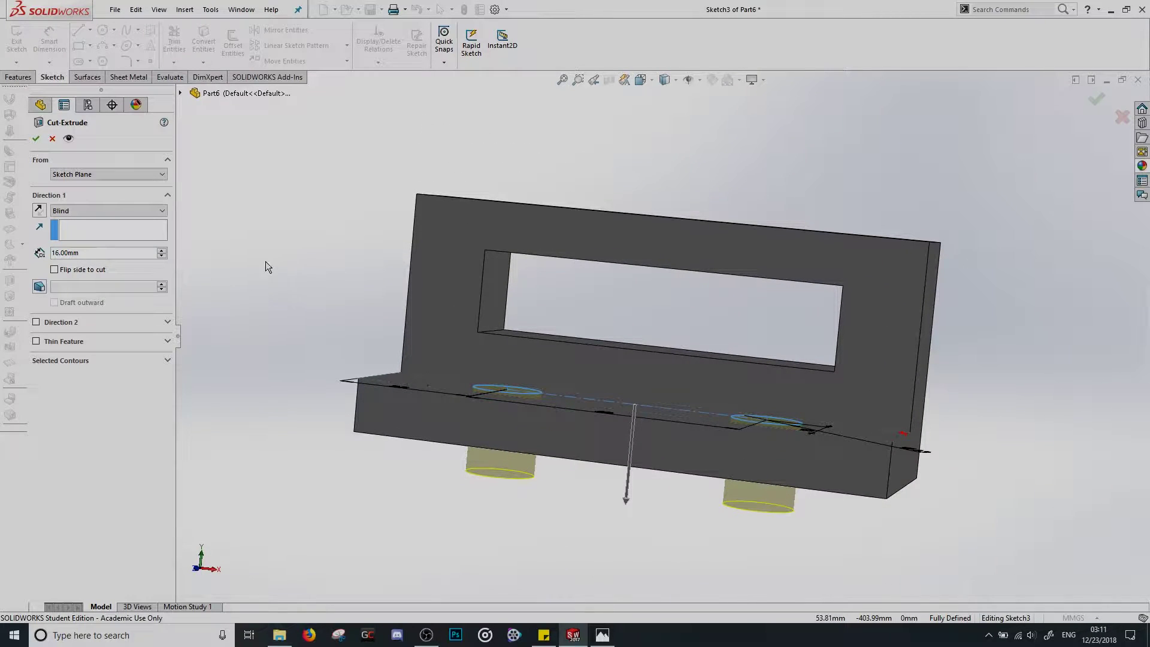
pyautogui.click(36, 139)
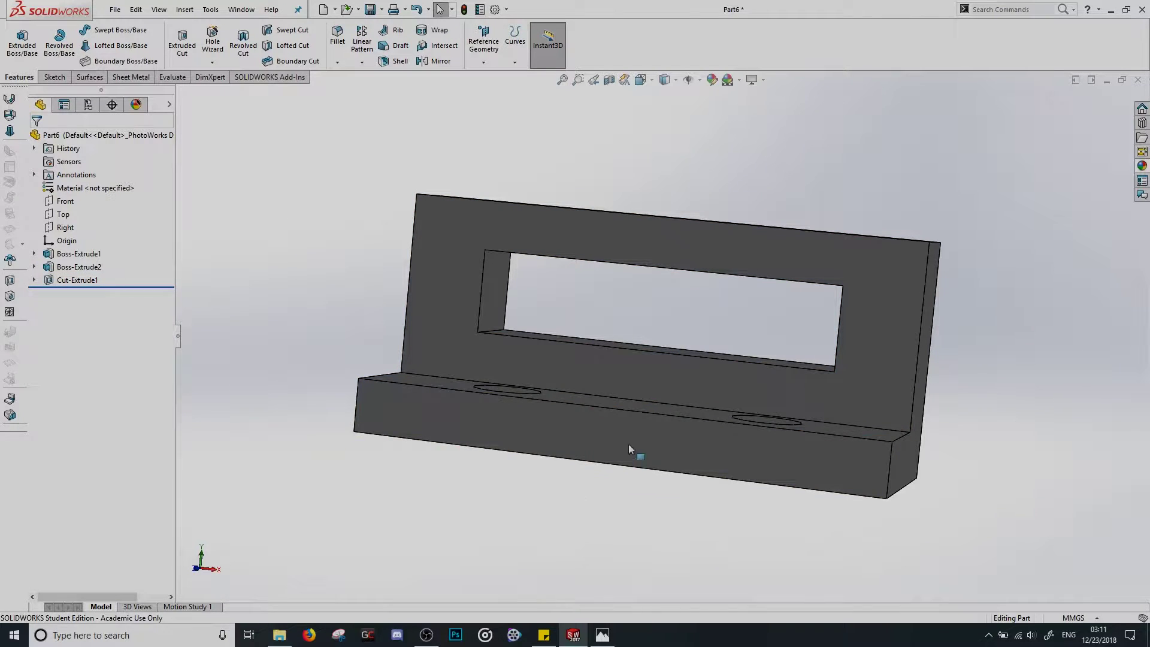
pyautogui.moveTo(704, 377); pyautogui.dragTo(688, 496, button='middle')
pyautogui.scroll(-2, 571, 525)
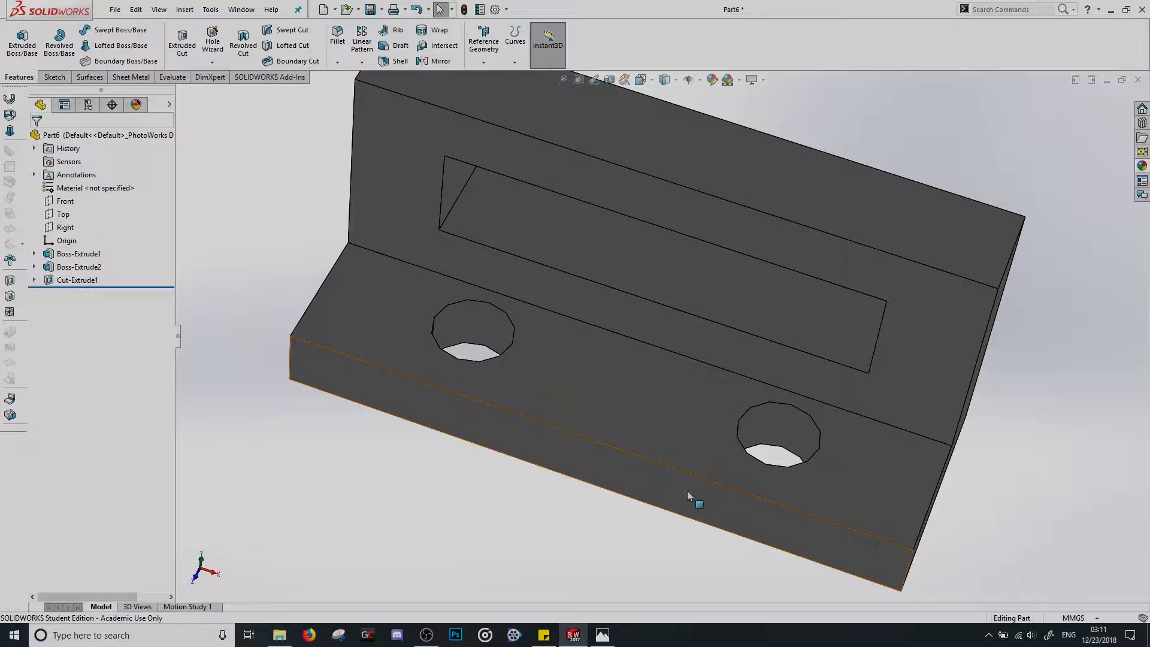
# Check the reference drawing, then begin a new Extruded Boss and expand the flyout feature tree
pyautogui.click(602, 636)
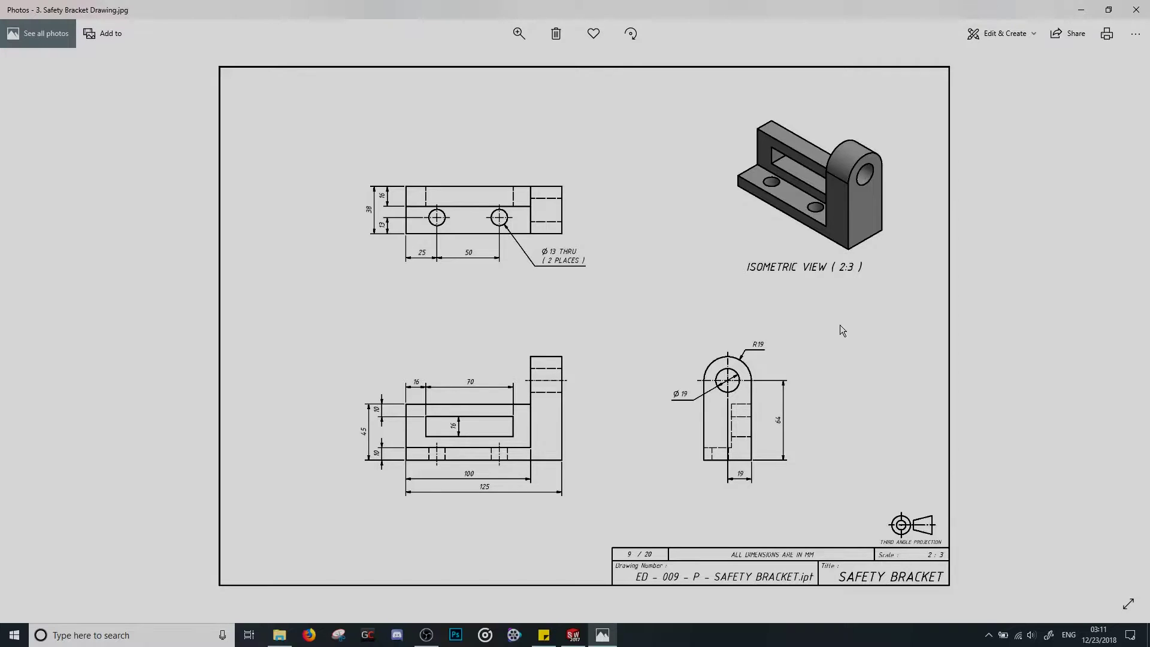
pyautogui.click(573, 635)
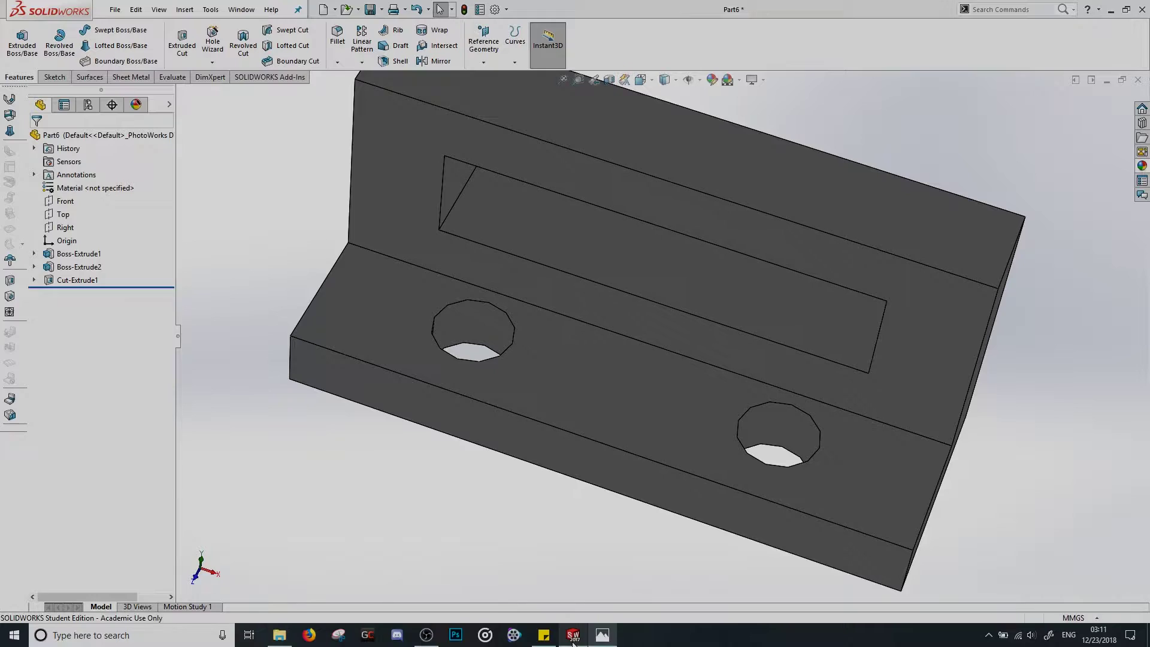
pyautogui.press('f')
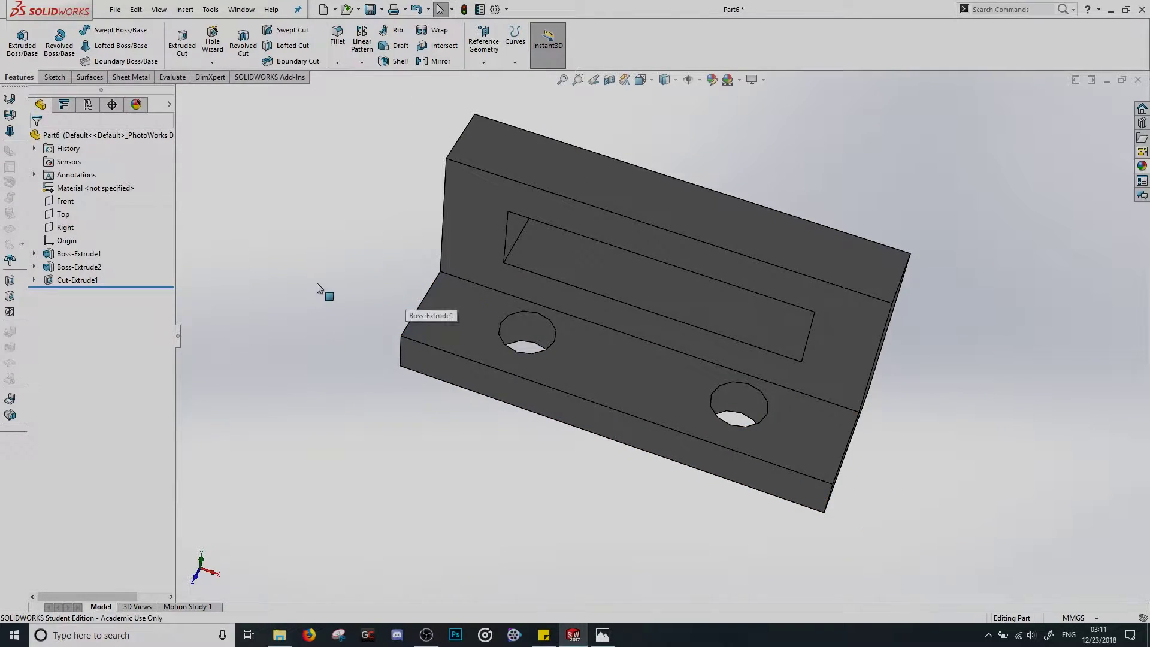
pyautogui.click(32, 53)
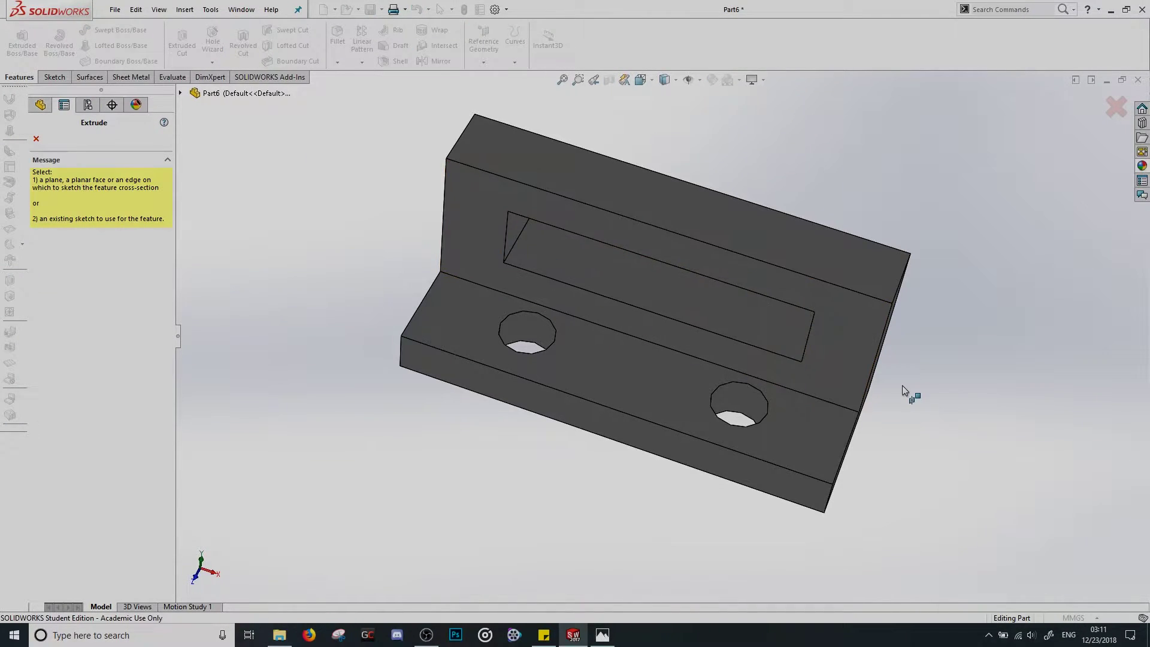
pyautogui.moveTo(903, 386); pyautogui.dragTo(807, 300, button='middle')
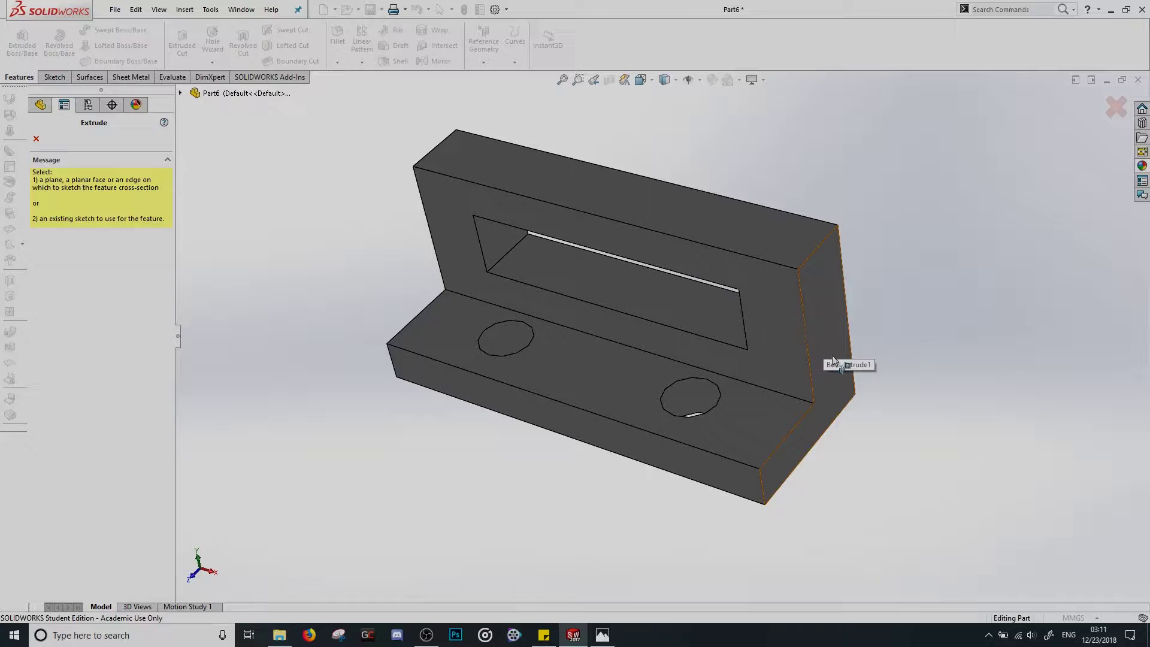
pyautogui.click(181, 94)
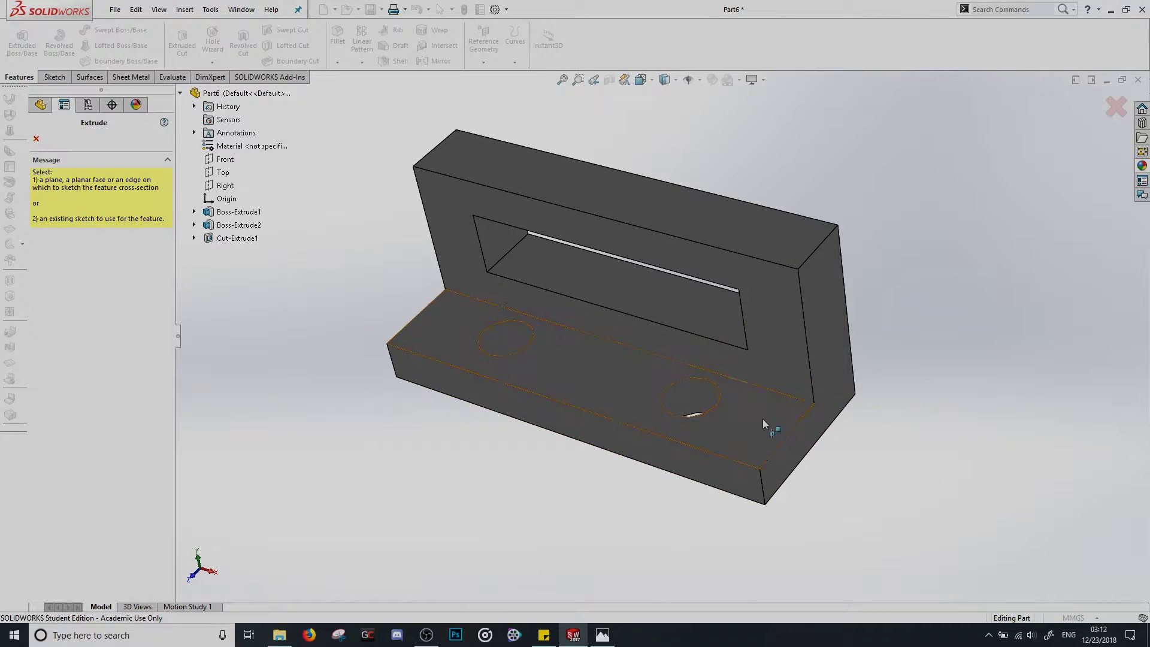
# Sketch on the Right plane, view it from the Right, and consult the drawing's side view
pyautogui.click(225, 186)
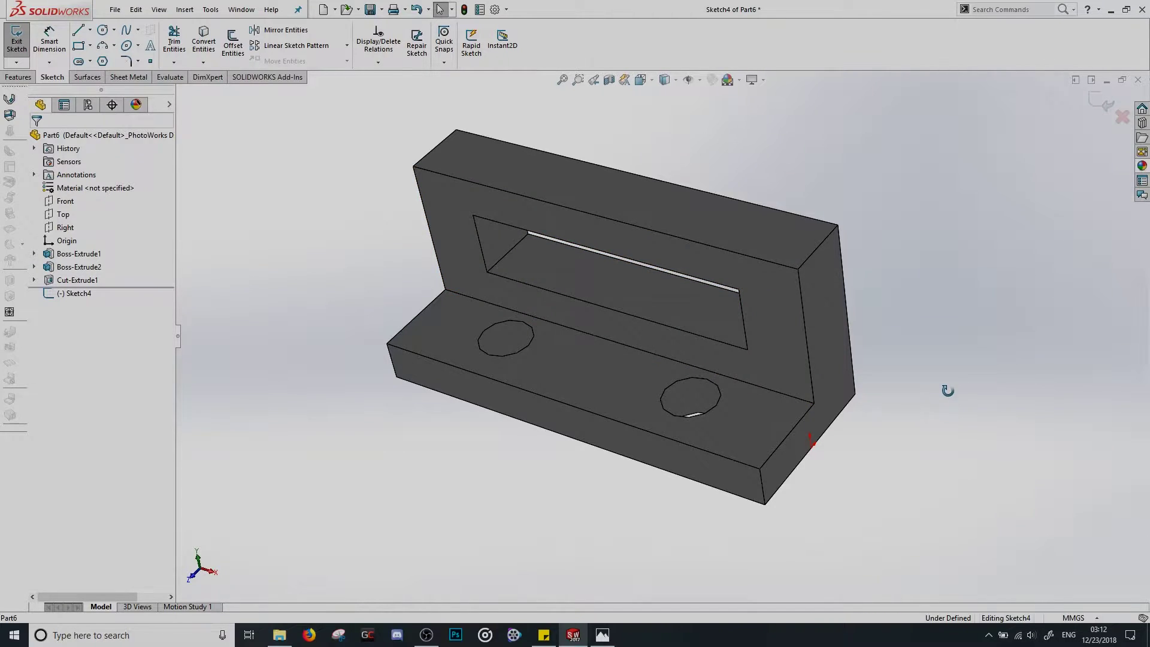
pyautogui.click(648, 82)
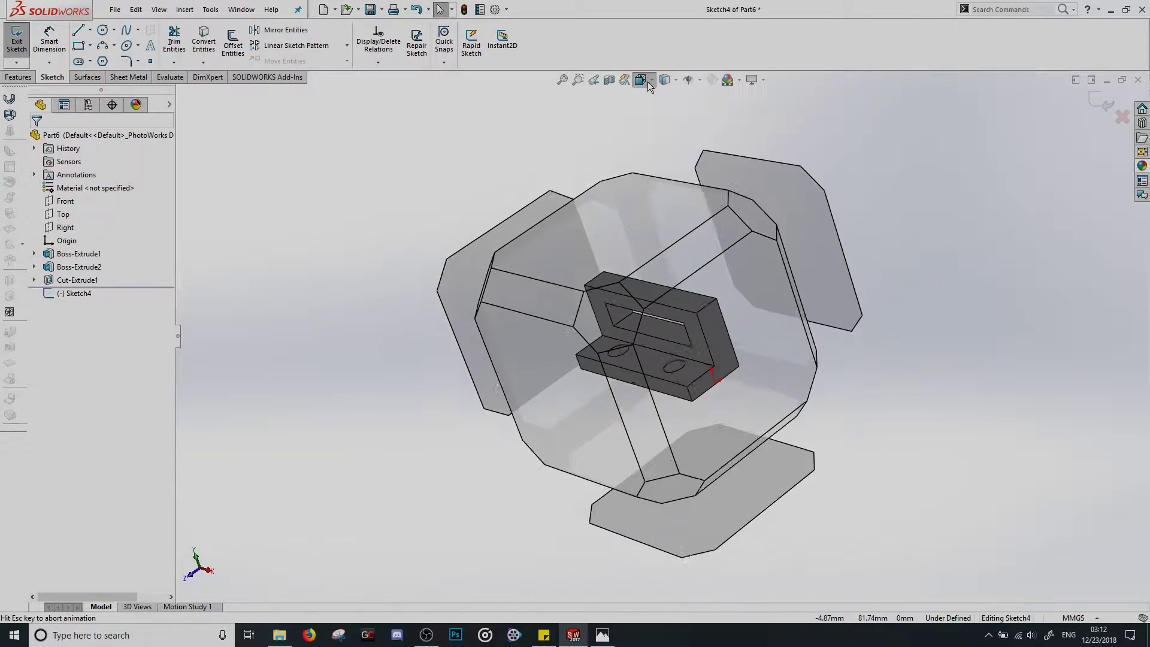
pyautogui.click(731, 307)
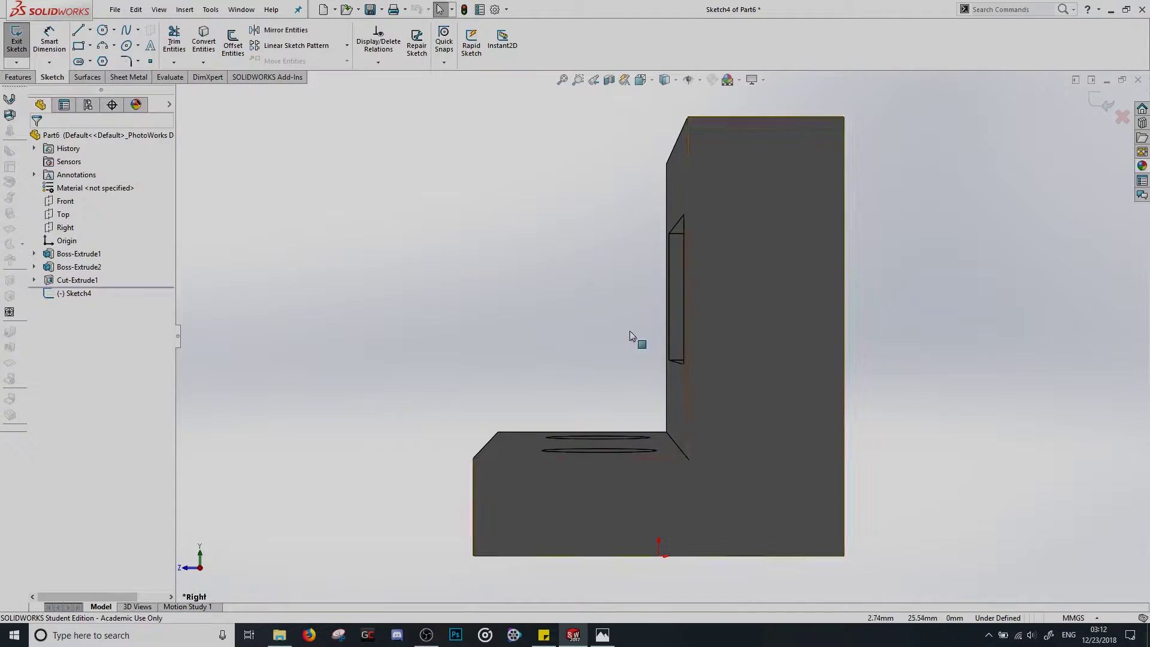
pyautogui.click(602, 635)
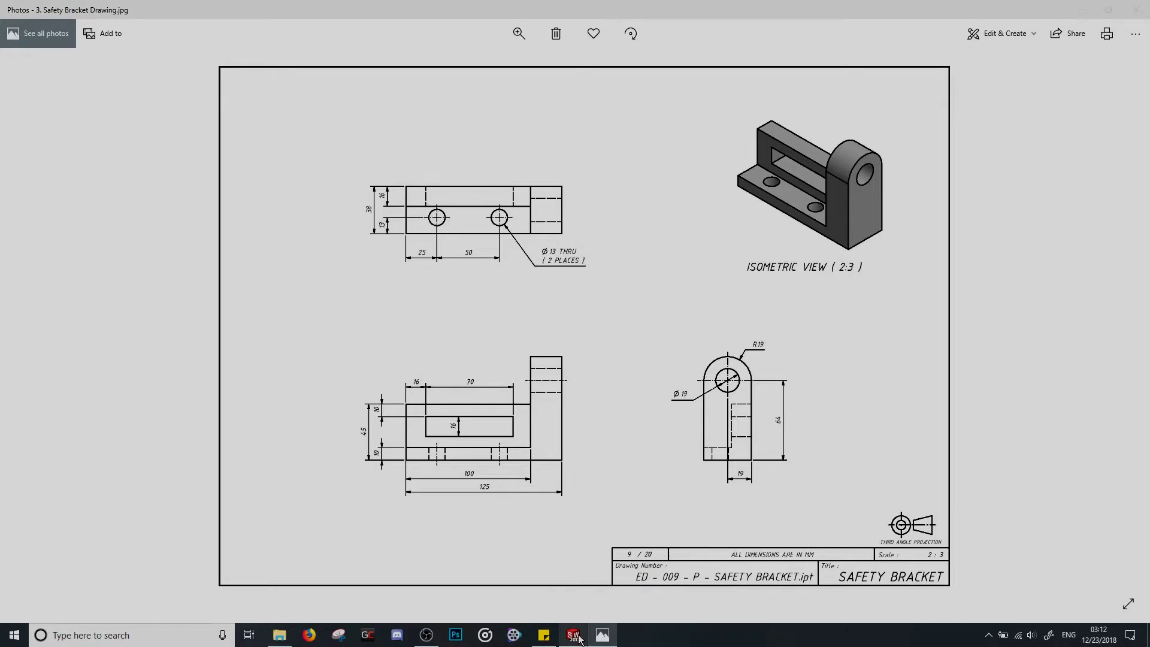
# Draw a corner rectangle about 40 by 57 mm from the part's bottom-left vertex upward
pyautogui.click(1085, 12)
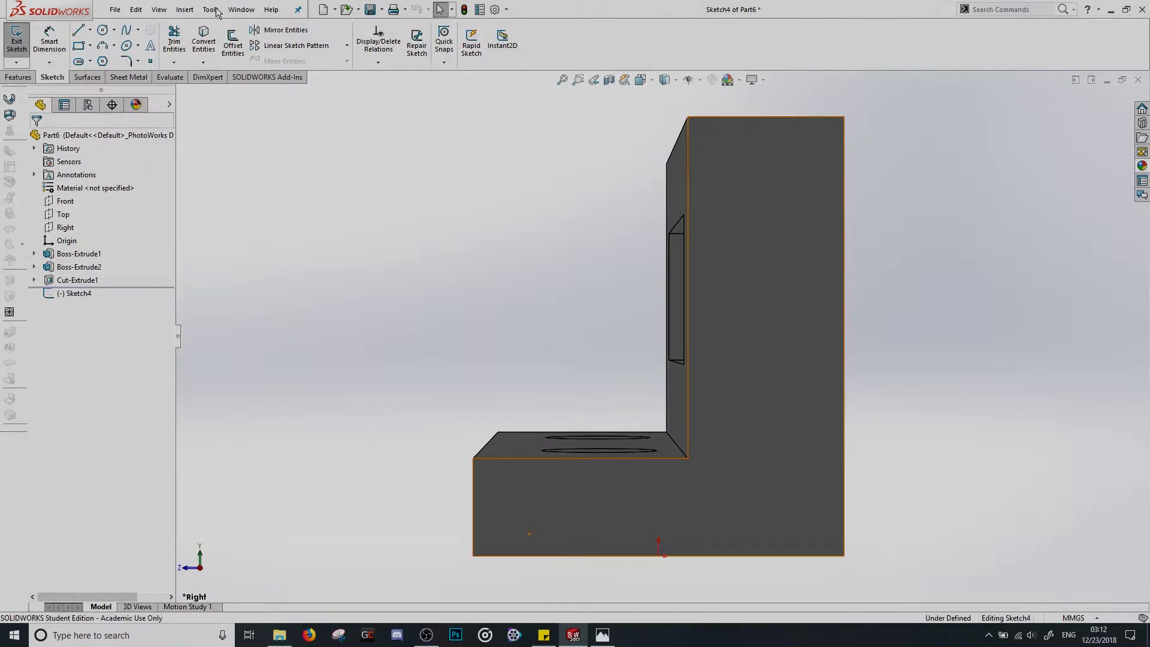
pyautogui.click(79, 47)
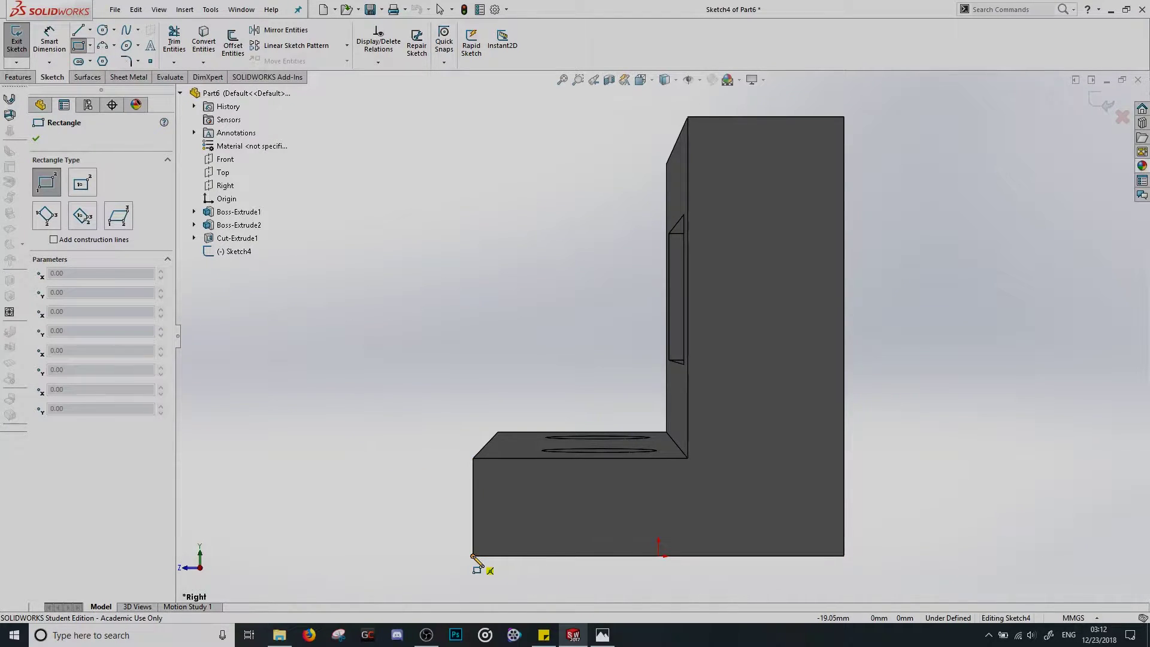
pyautogui.click(472, 556)
pyautogui.scroll(3, 659, 420)
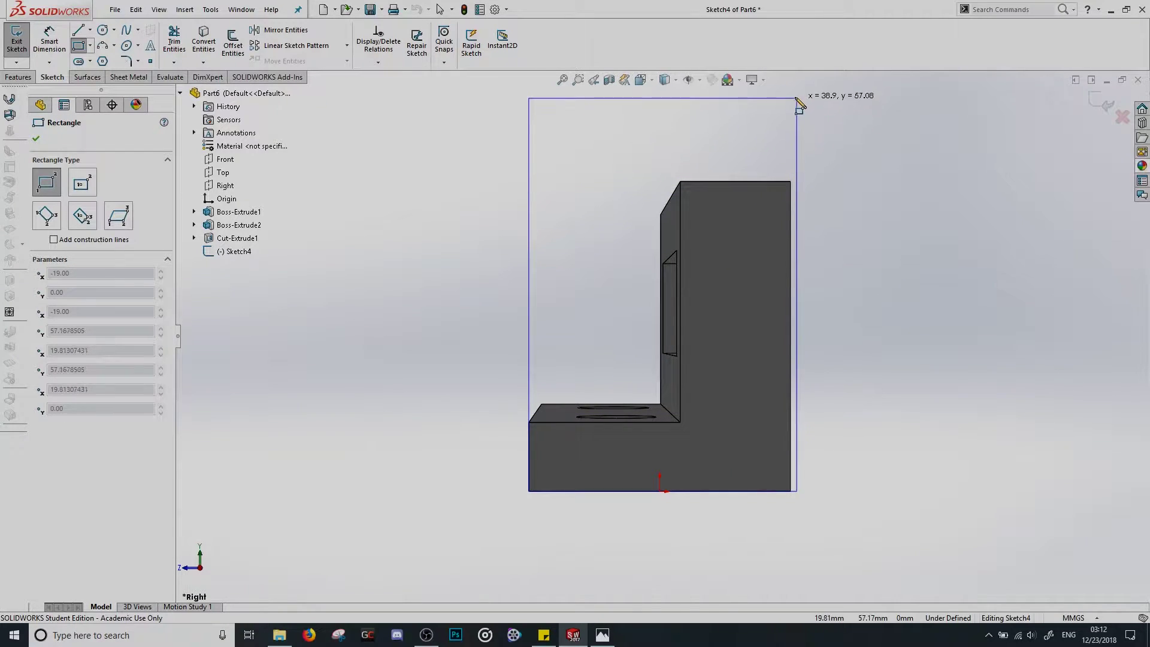
pyautogui.click(801, 95)
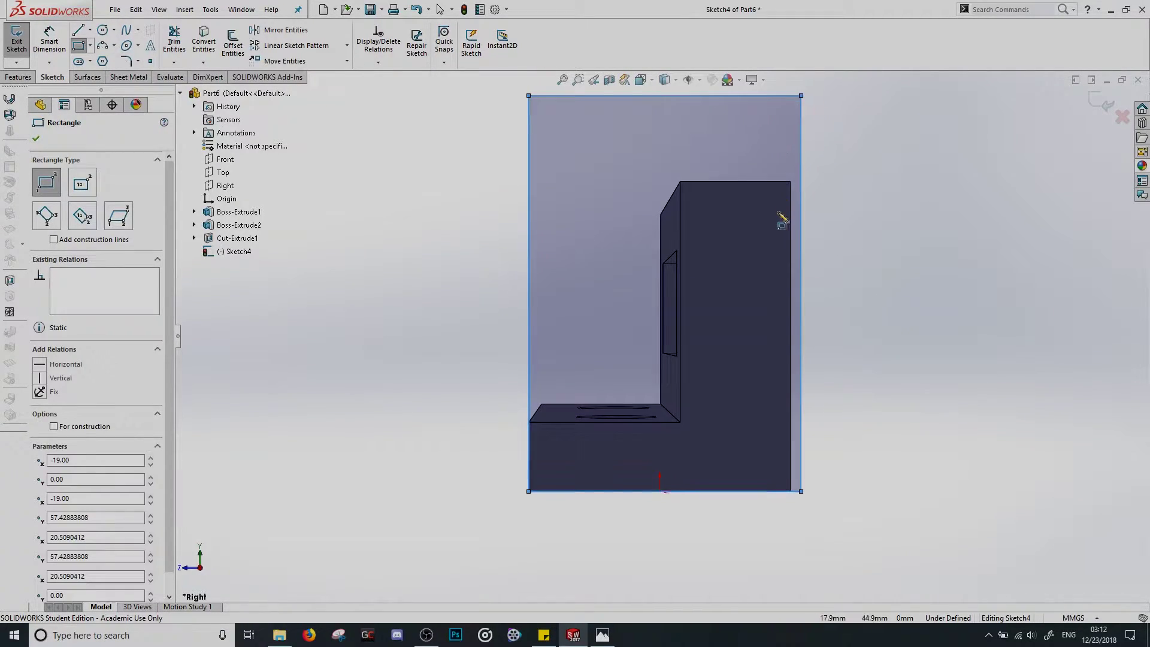
pyautogui.scroll(3, 781, 224)
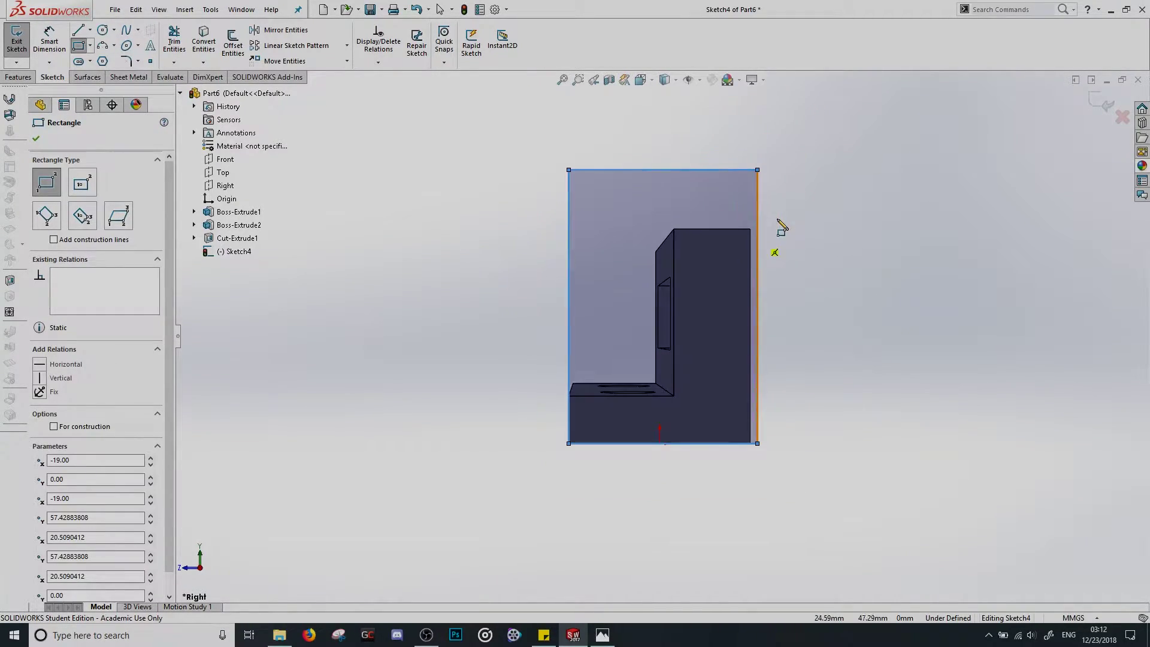
pyautogui.click(78, 48)
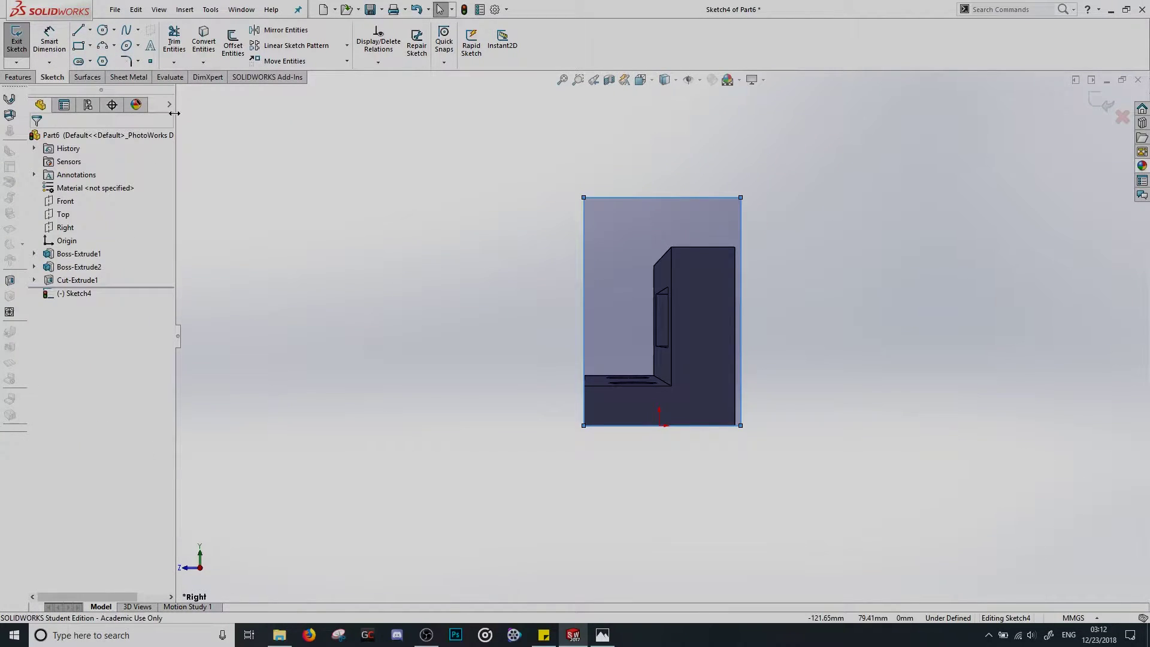
# Join the rectangle's top corners with a 180° three-point arc of radius about 19.75 mm
pyautogui.click(235, 140)
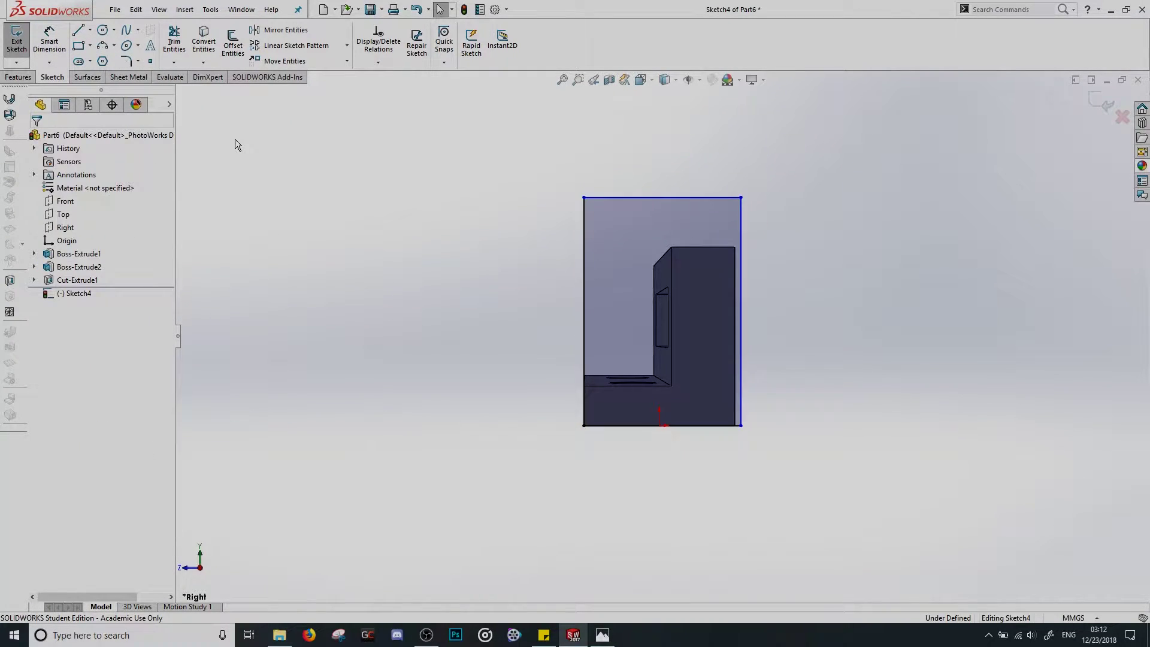
pyautogui.click(100, 48)
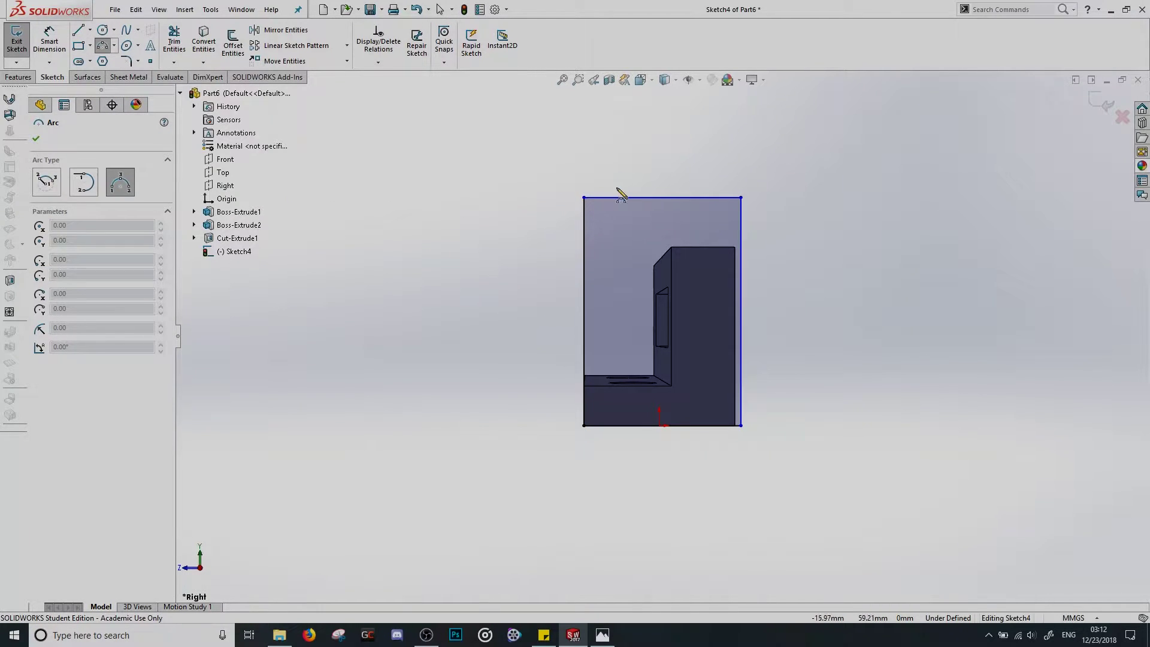
pyautogui.click(584, 197)
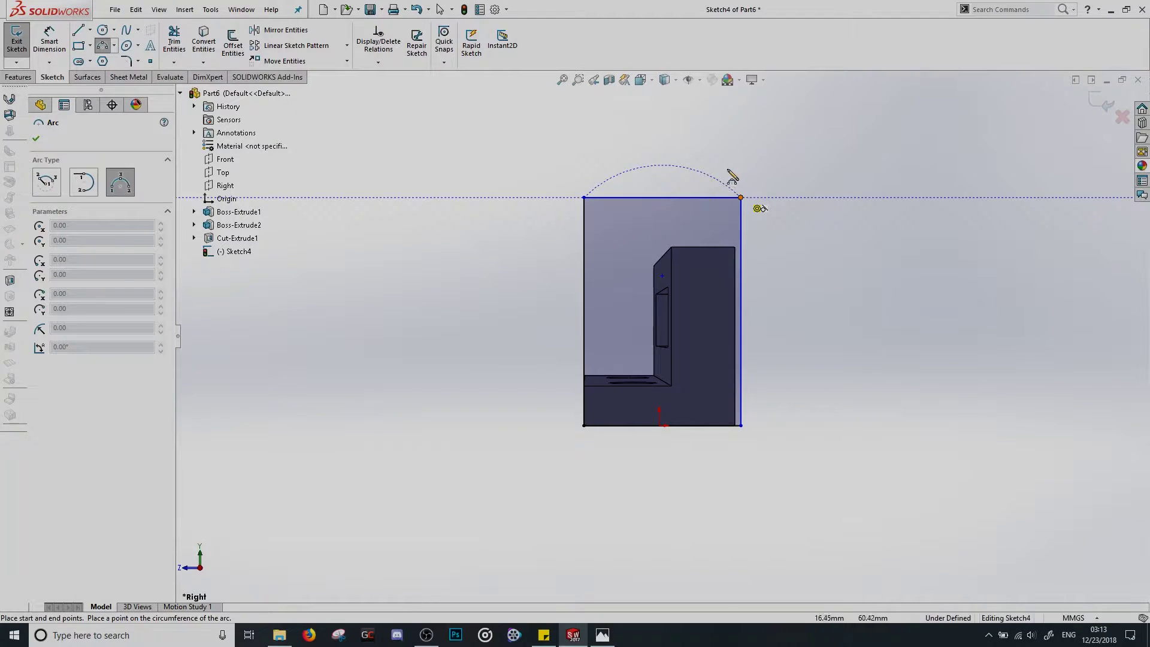
pyautogui.press('Escape')
pyautogui.click(102, 45)
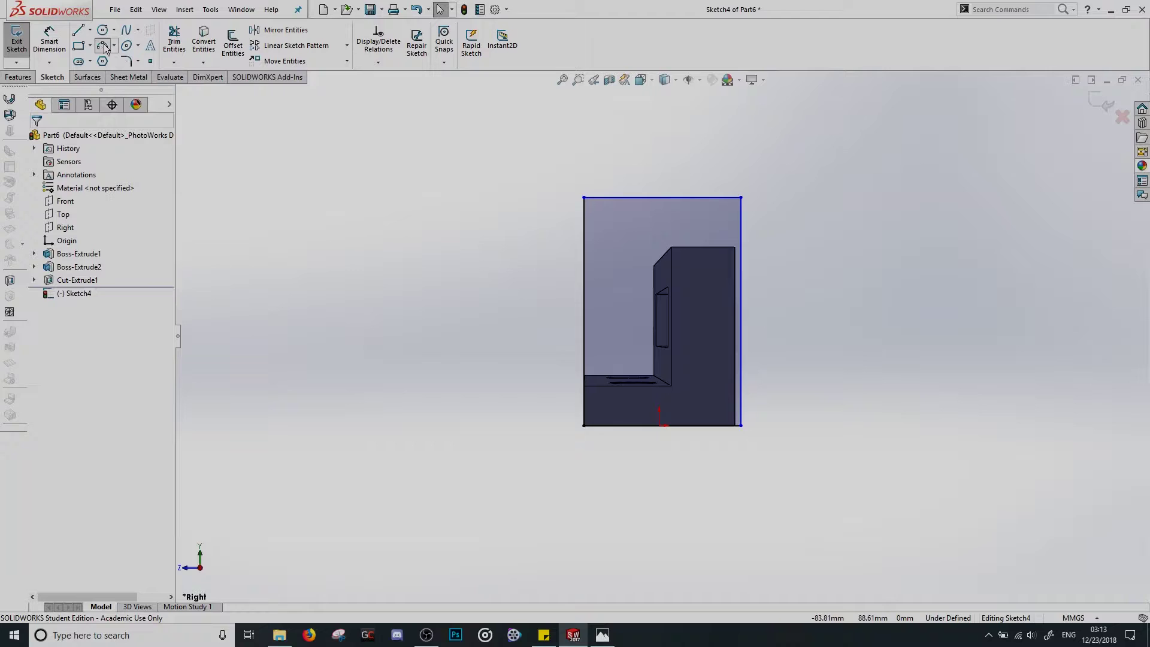
pyautogui.click(584, 197)
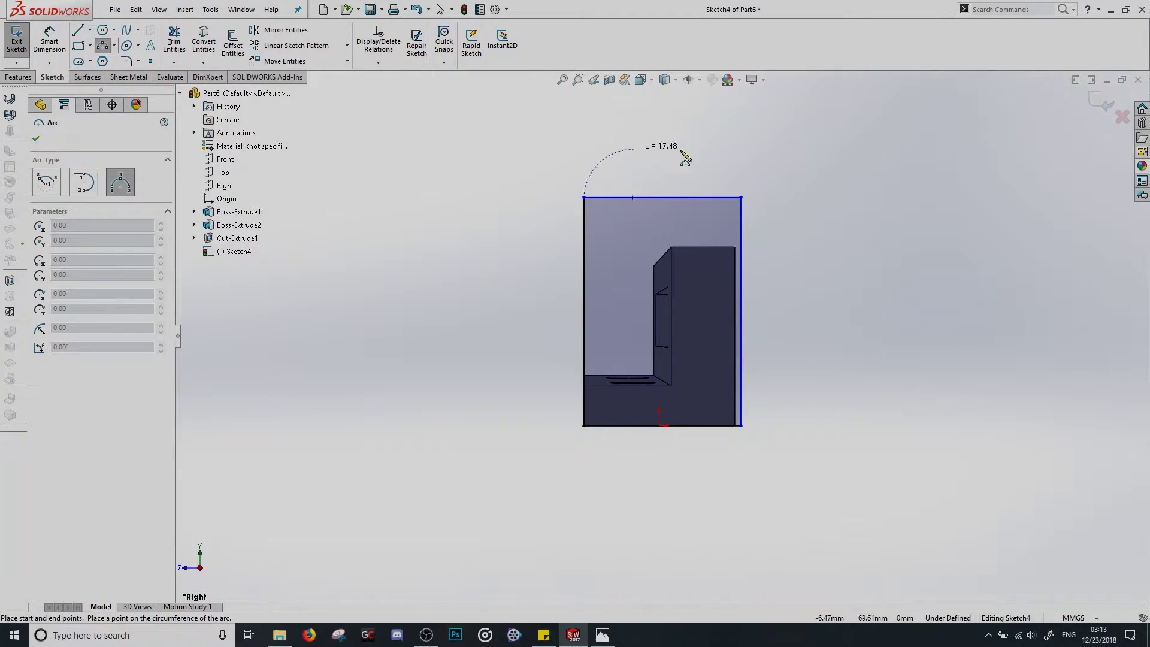
pyautogui.click(742, 198)
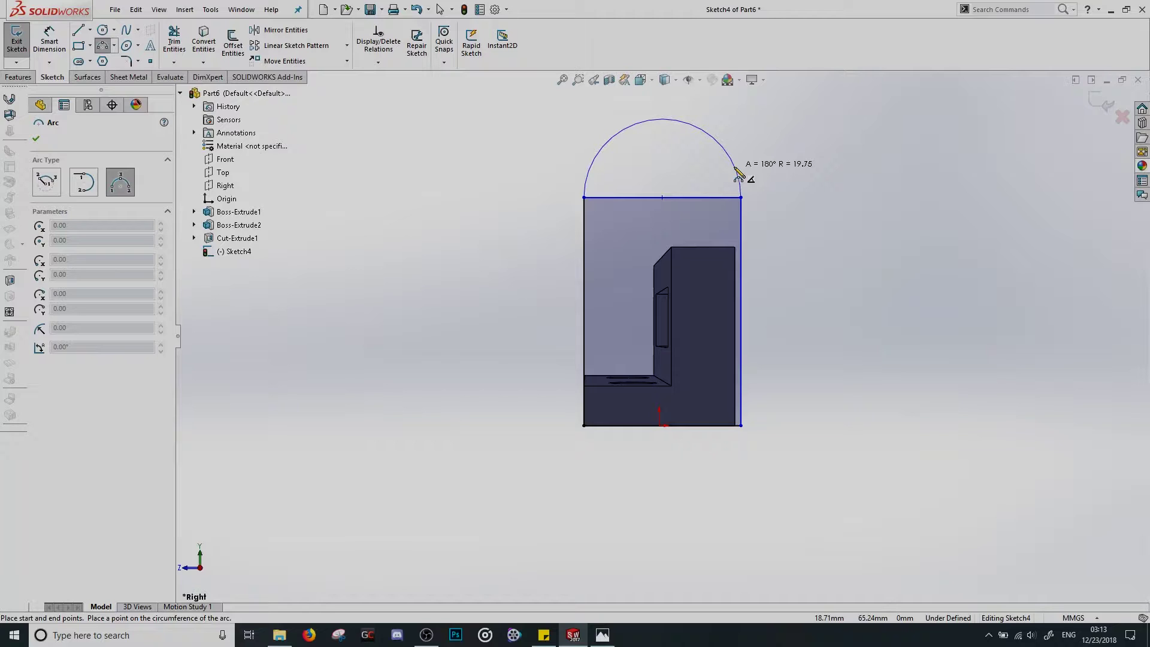
pyautogui.click(738, 174)
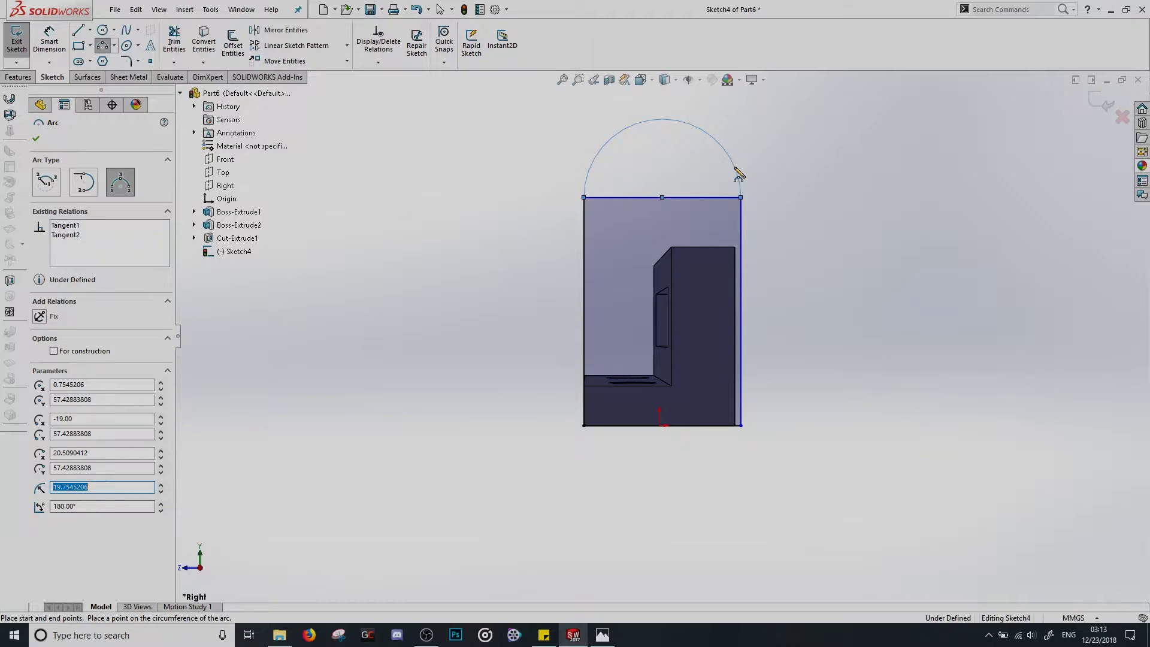
pyautogui.click(37, 140)
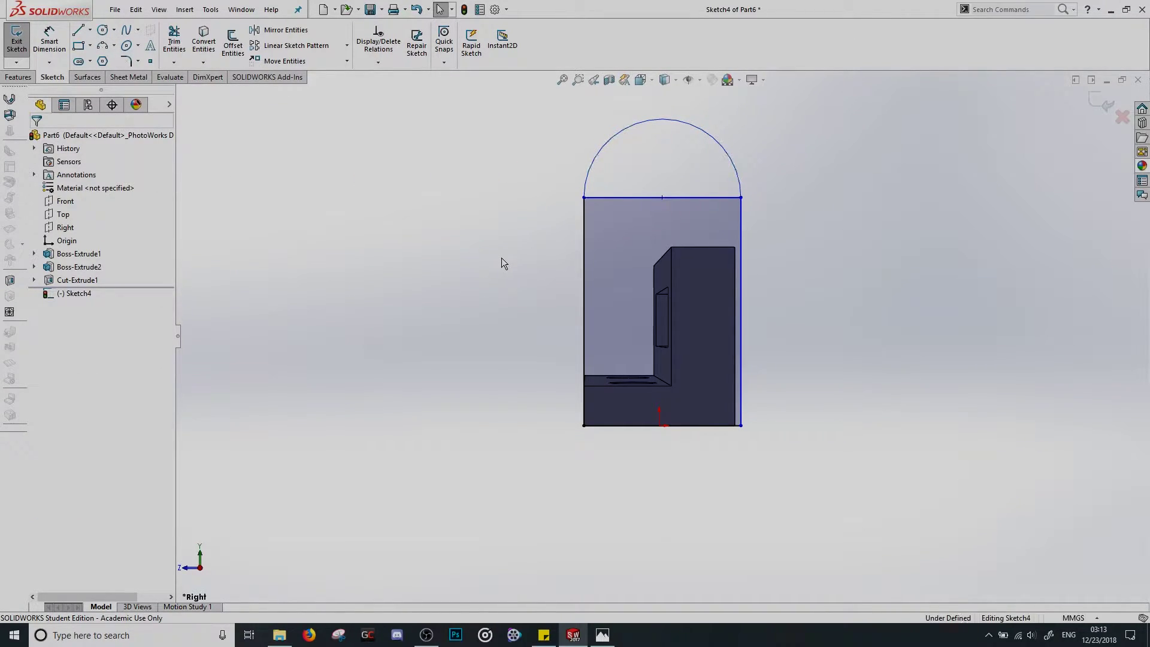
# Draw a circle of radius about 8.64 mm centred on the top edge's midpoint, then fit the view
pyautogui.click(103, 31)
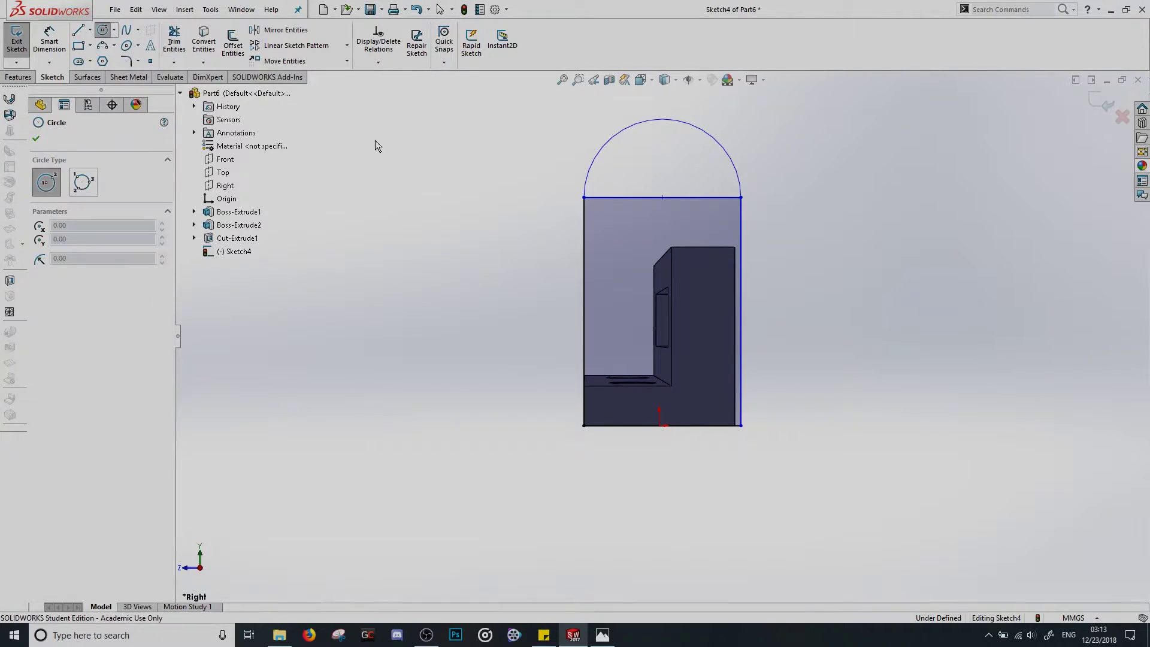
pyautogui.click(662, 197)
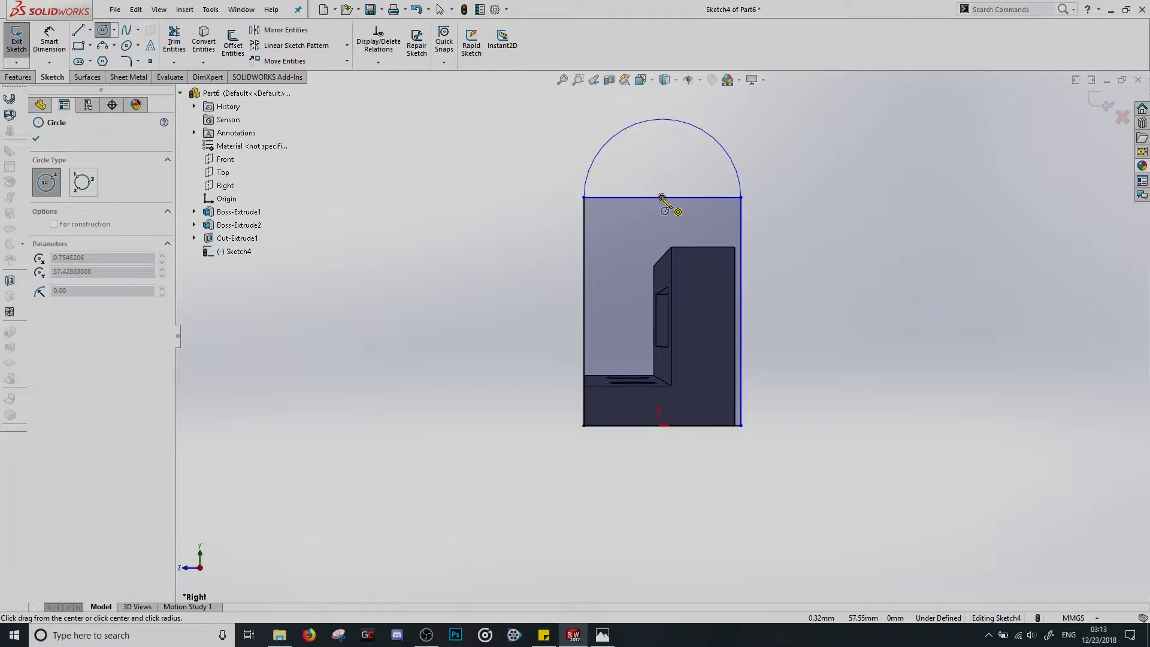
pyautogui.click(696, 211)
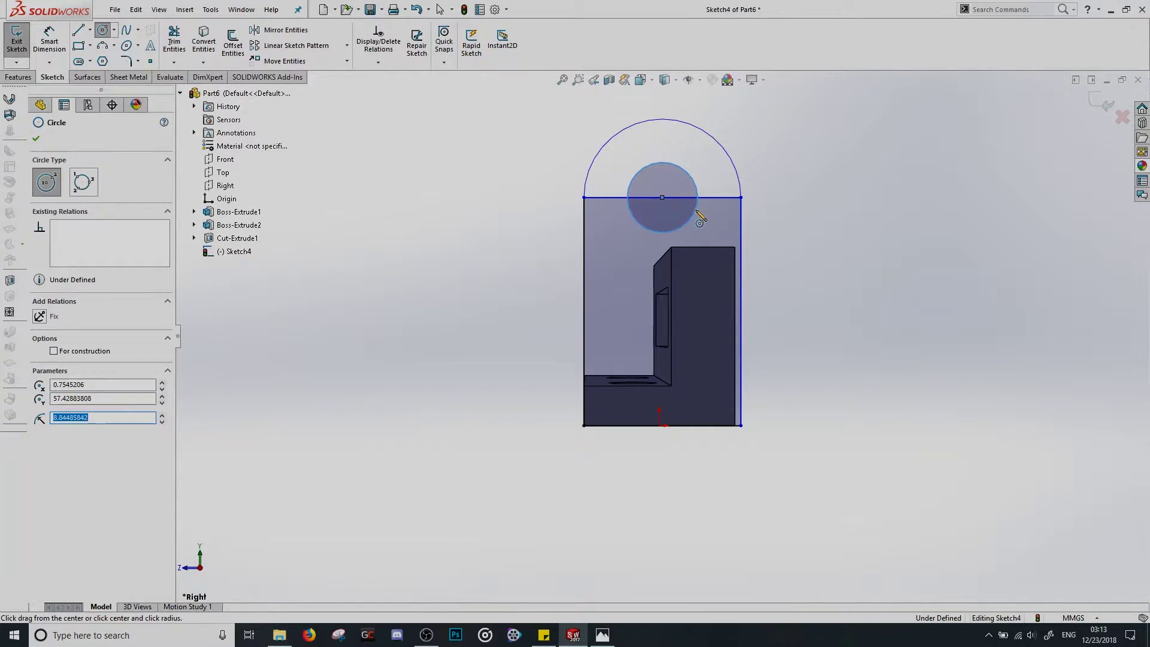
pyautogui.press('Escape')
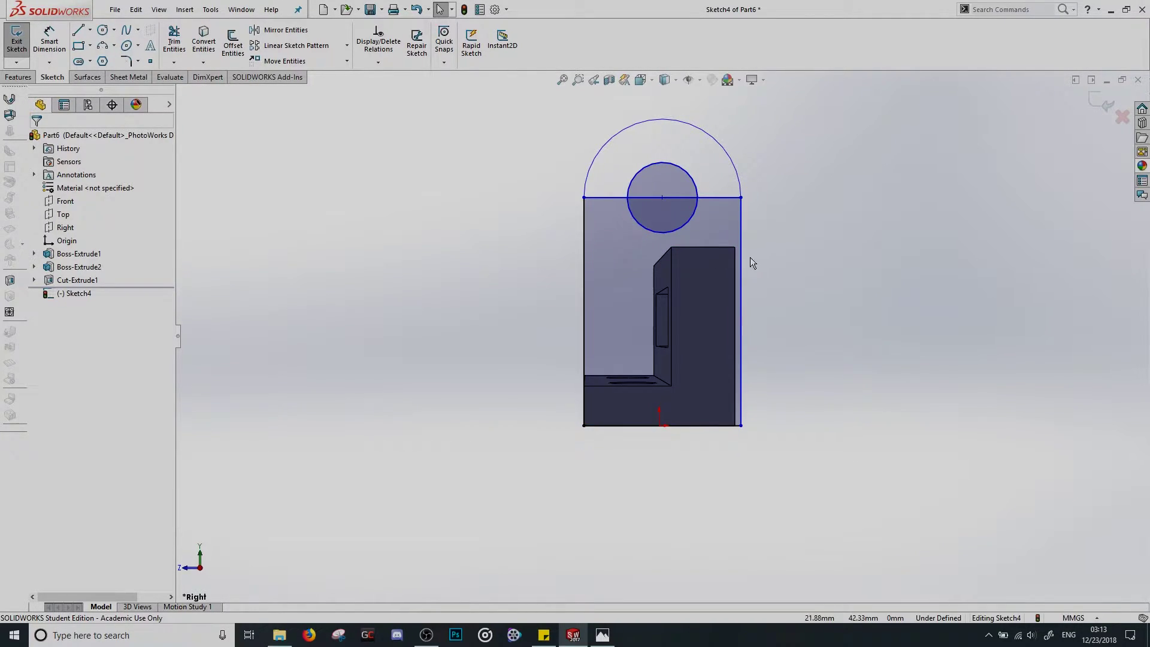
pyautogui.click(563, 79)
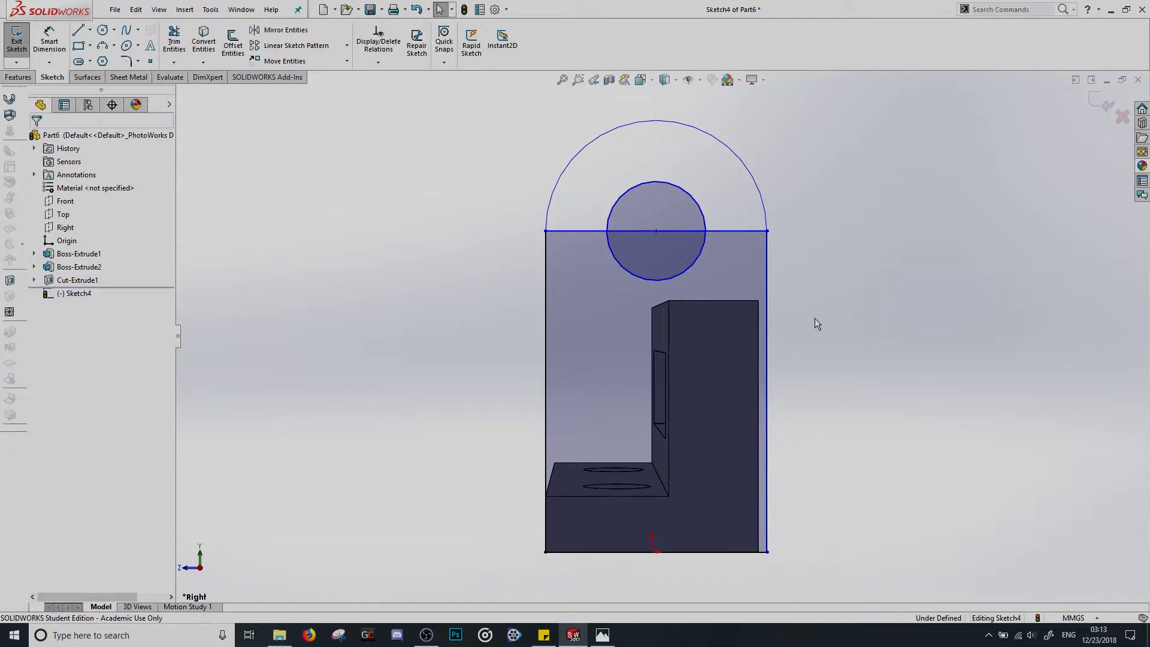
# Convert the rectangle's top line into construction geometry
pyautogui.click(735, 230)
pyautogui.rightClick(736, 234)
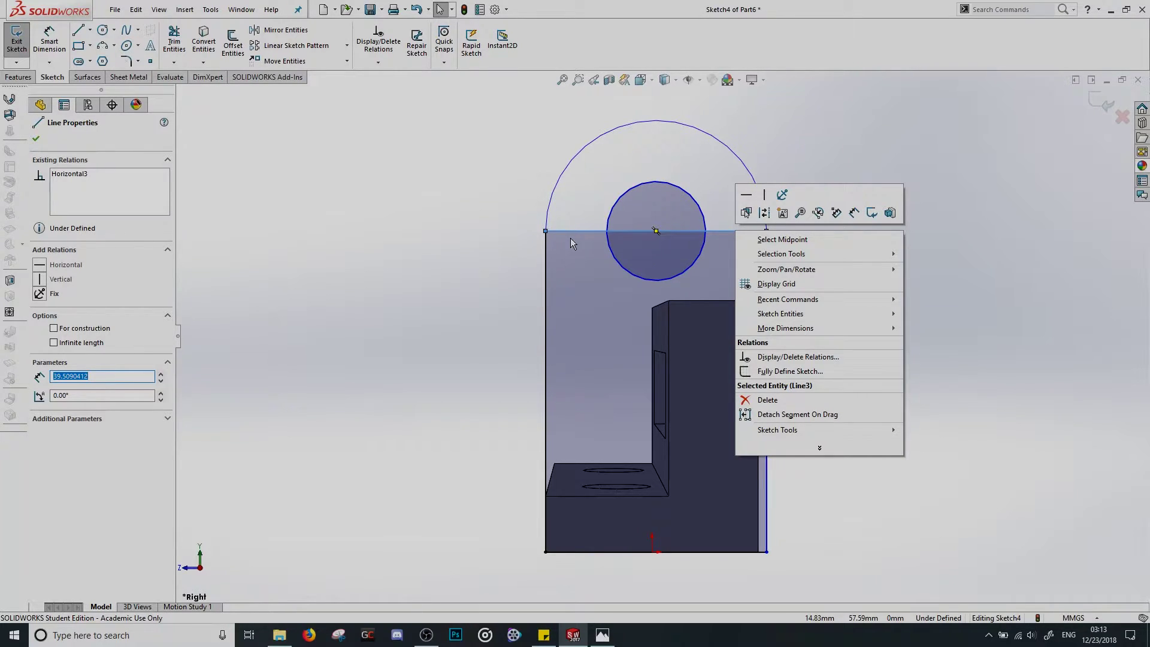
pyautogui.click(766, 212)
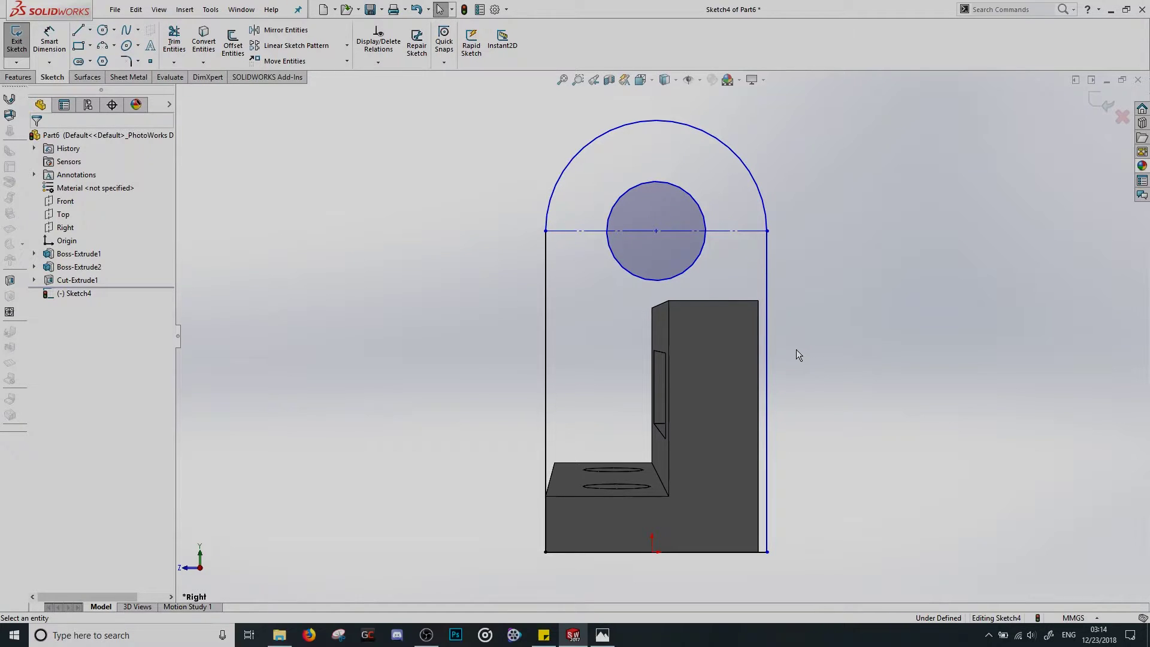
# Make the sketch's right vertical line collinear with the part's right-side edge
pyautogui.click(759, 346)
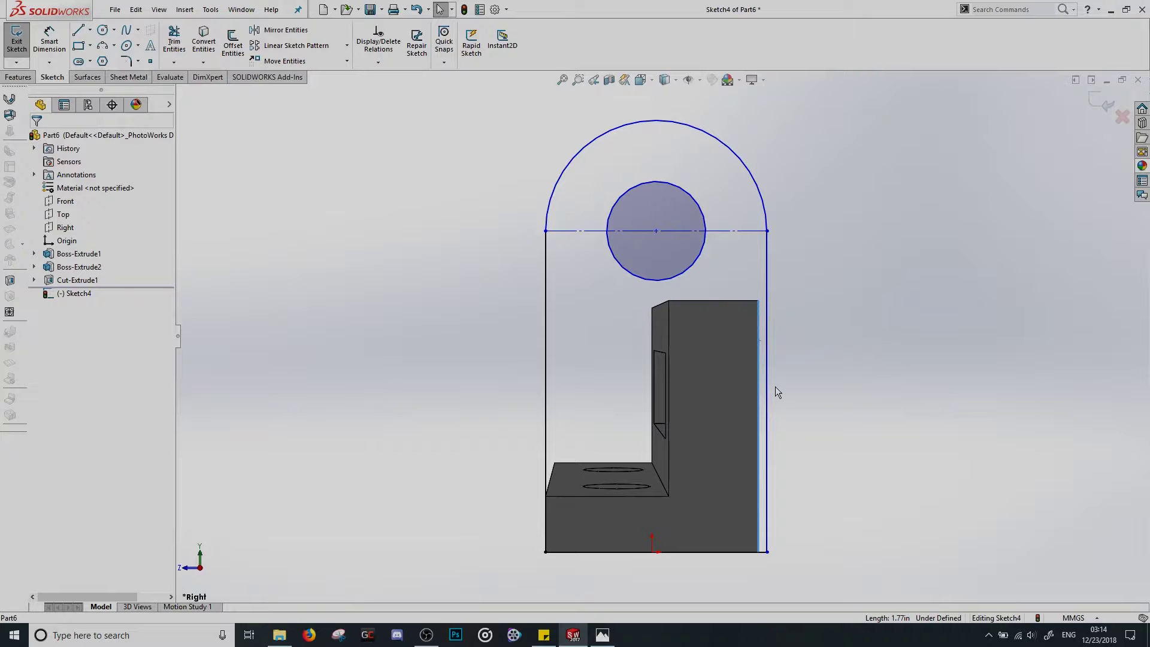
pyautogui.click(768, 264)
pyautogui.keyDown('ctrl'); pyautogui.click(769, 263); pyautogui.keyUp('ctrl')
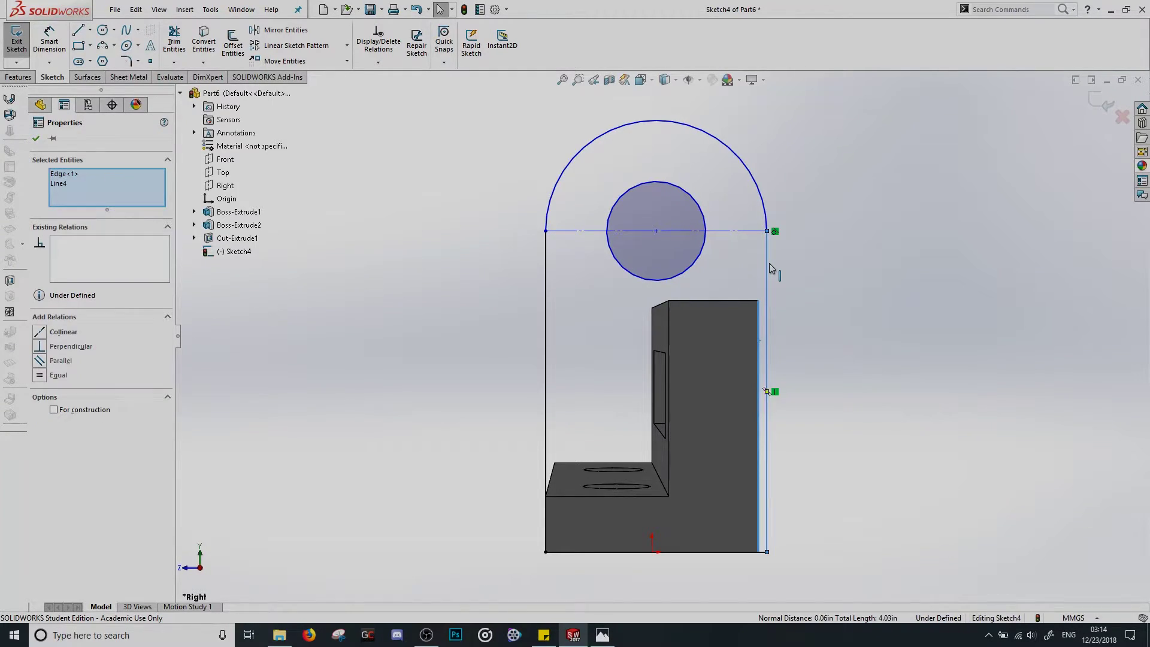
pyautogui.click(39, 333)
pyautogui.click(382, 286)
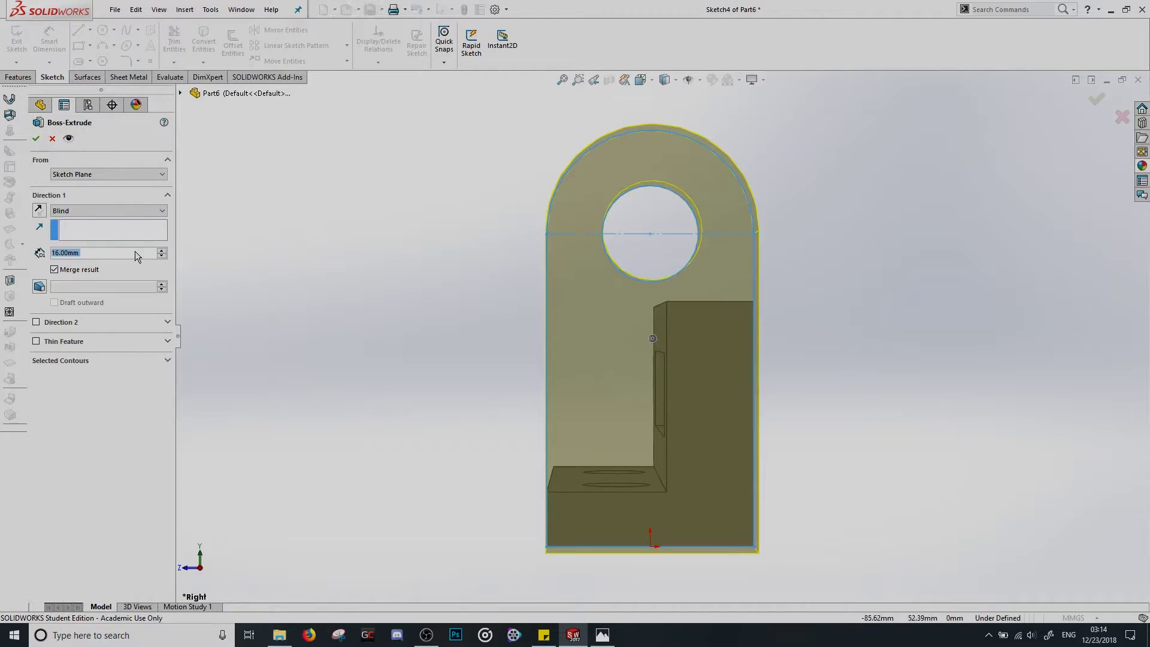
pyautogui.click(52, 138)
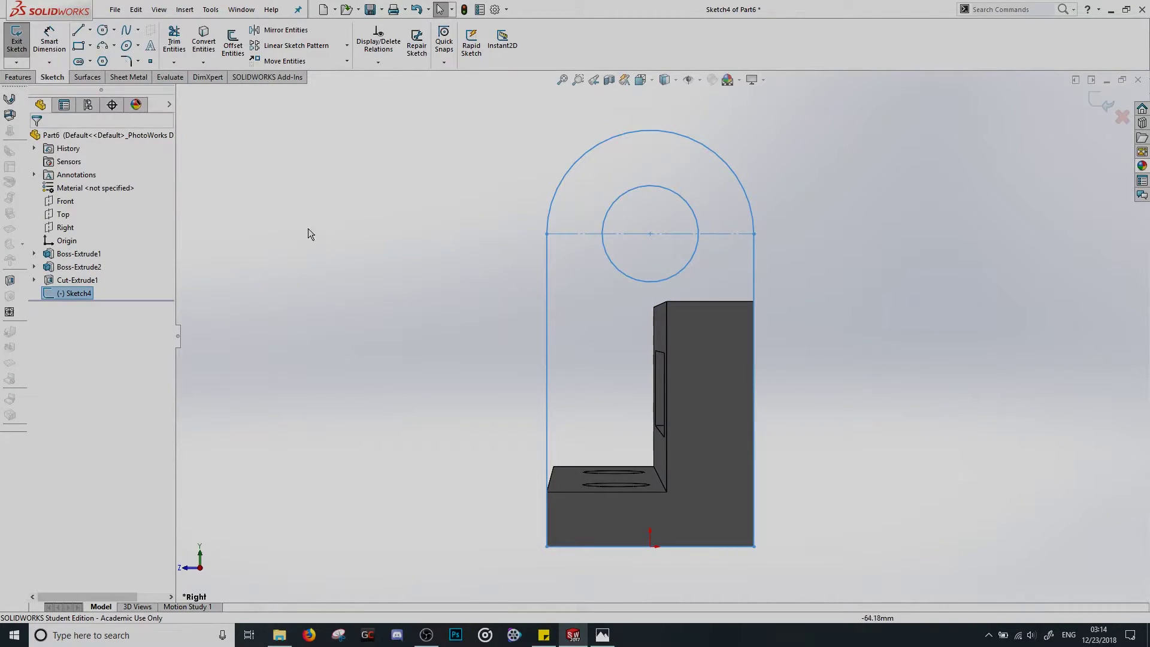
pyautogui.click(602, 635)
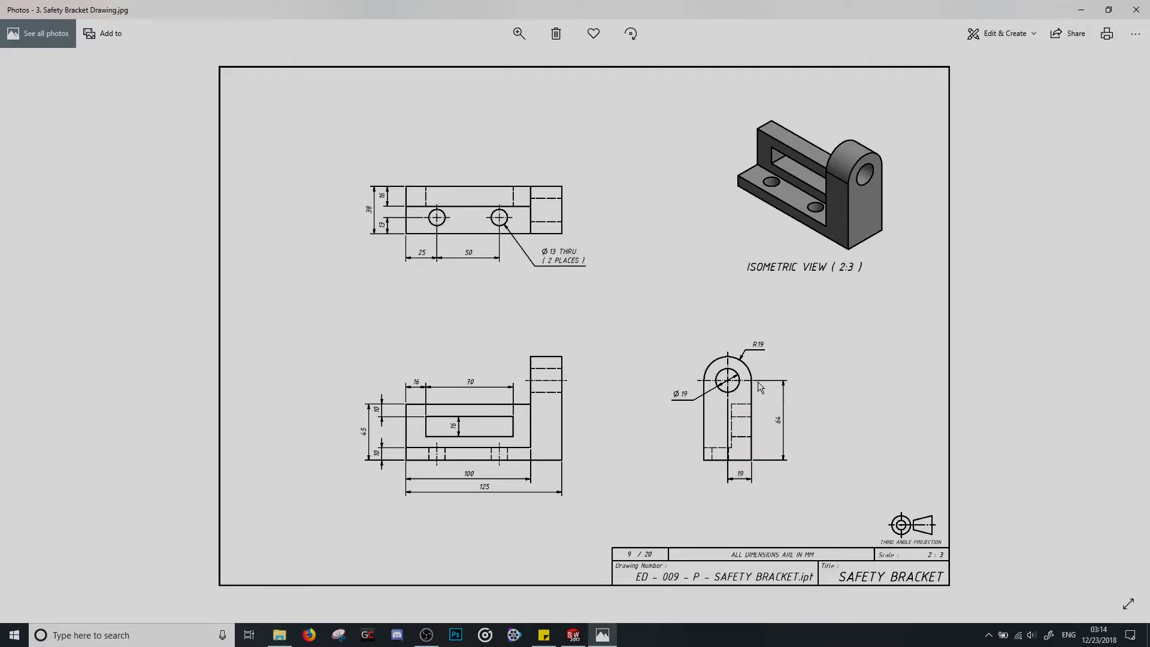
pyautogui.click(573, 635)
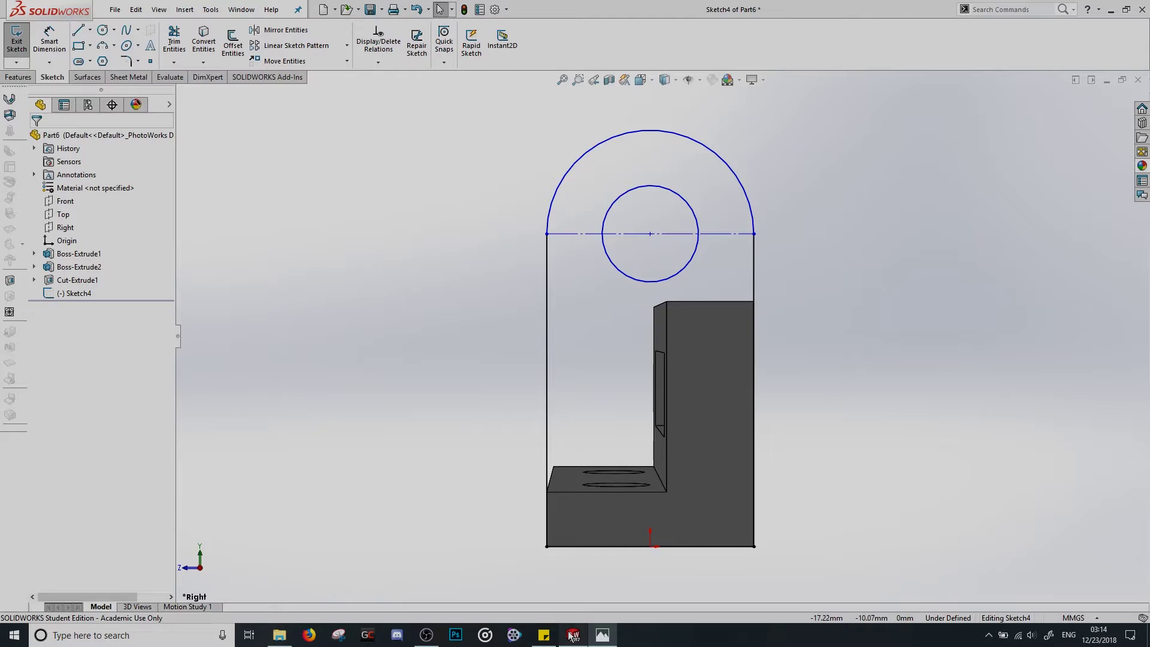
# Dimension the tab's right side line to 64 mm
pyautogui.click(49, 41)
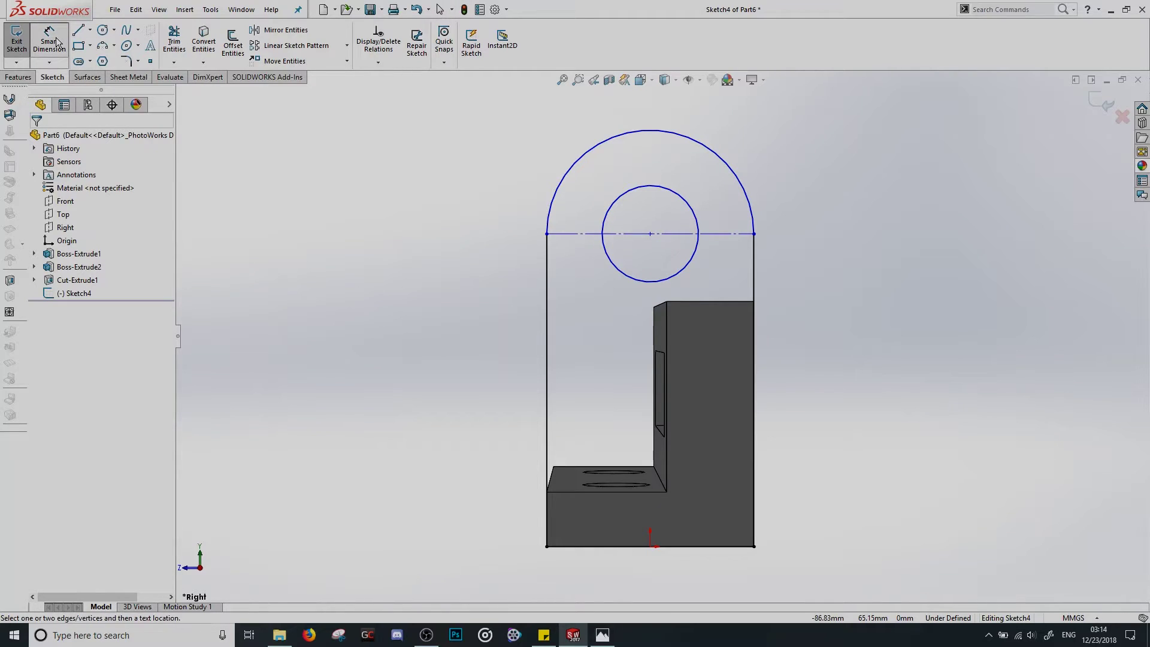
pyautogui.click(755, 280)
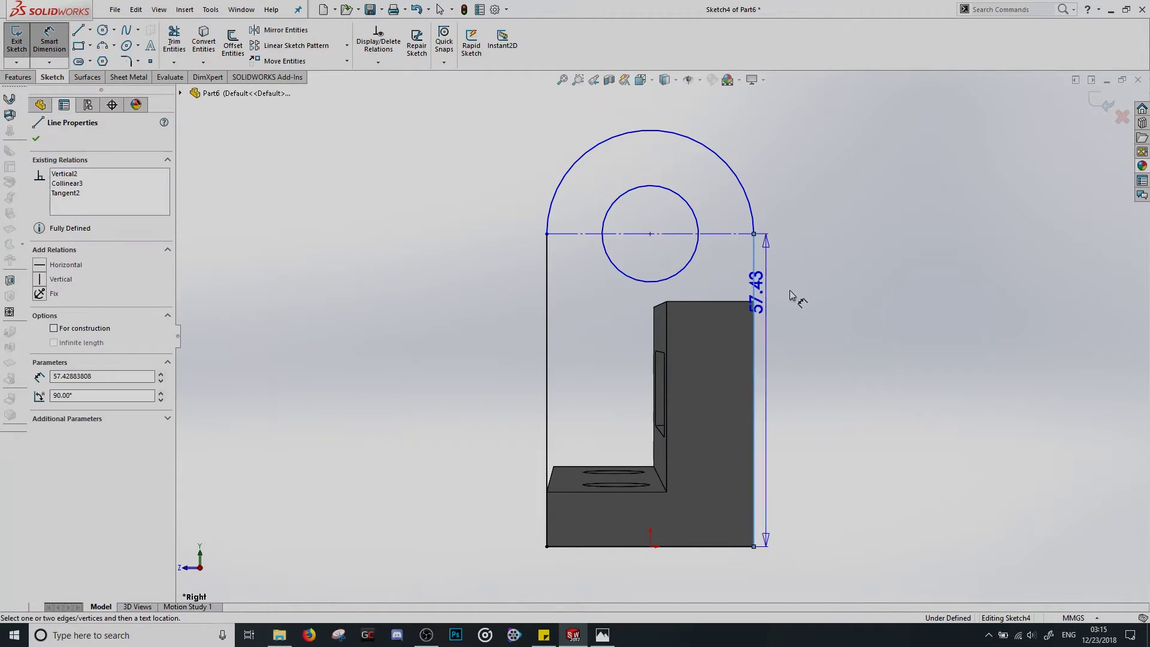
pyautogui.click(870, 372)
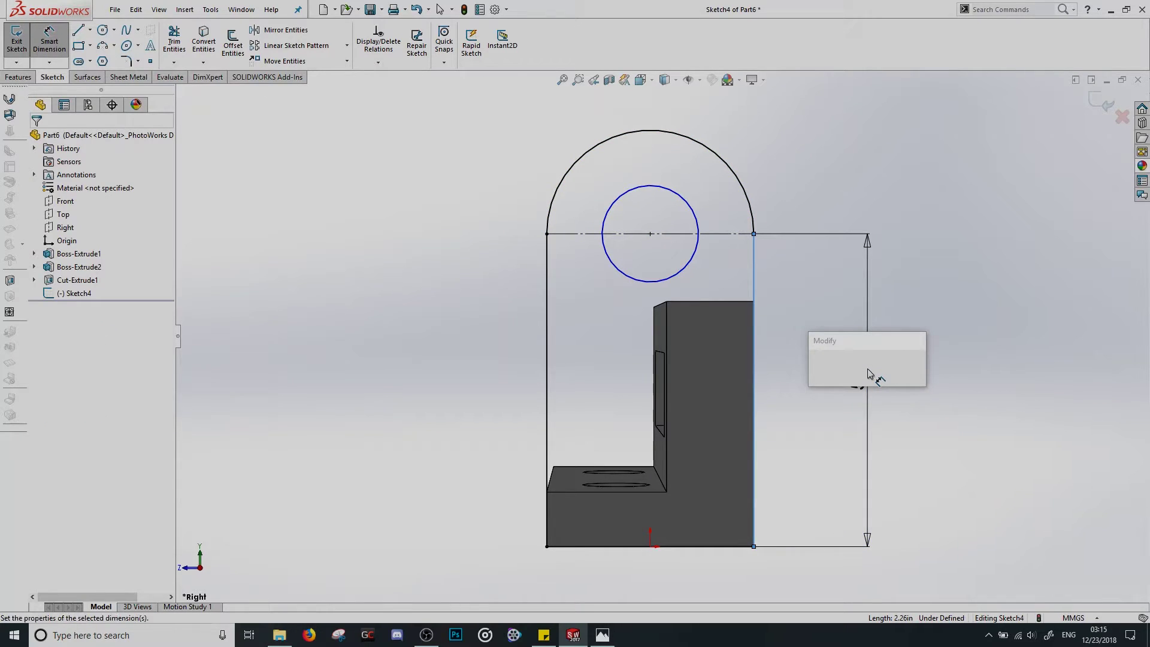
pyautogui.write('64')
pyautogui.press('Return')
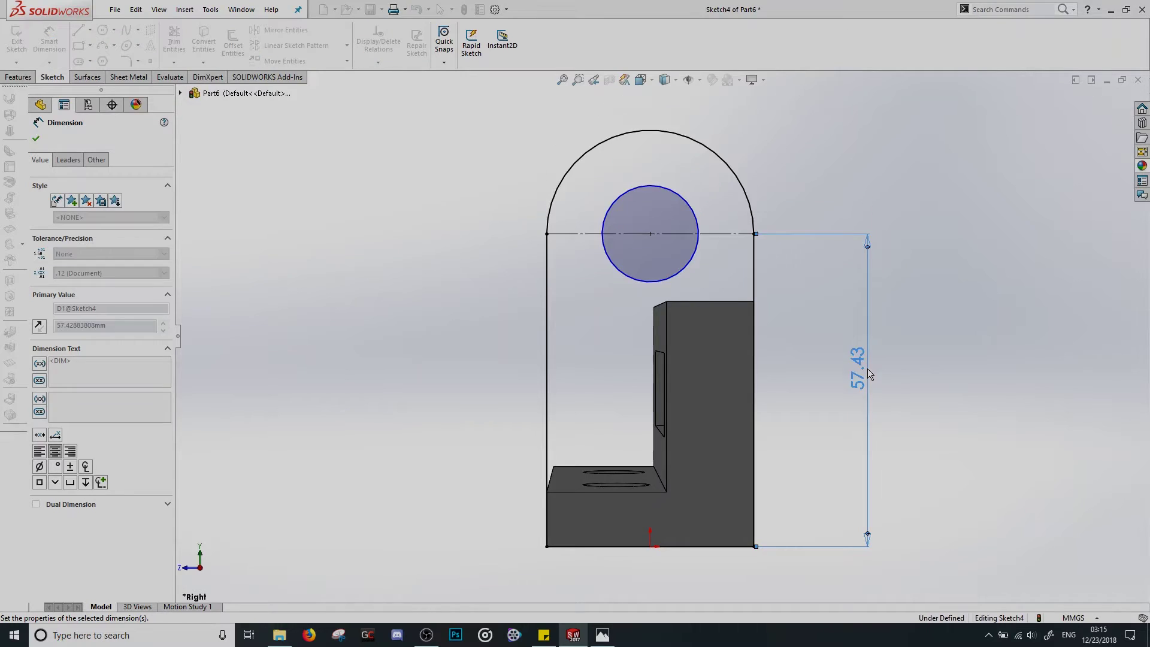
# Dimension the hole circle to a 19 mm diameter
pyautogui.click(695, 180)
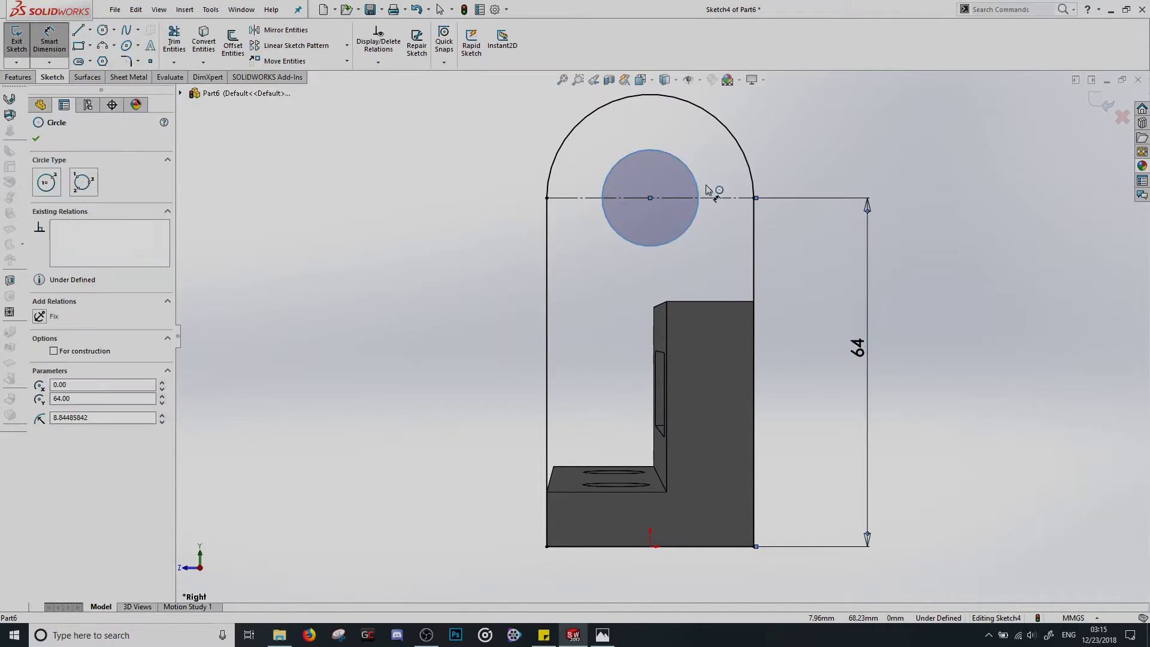
pyautogui.click(812, 260)
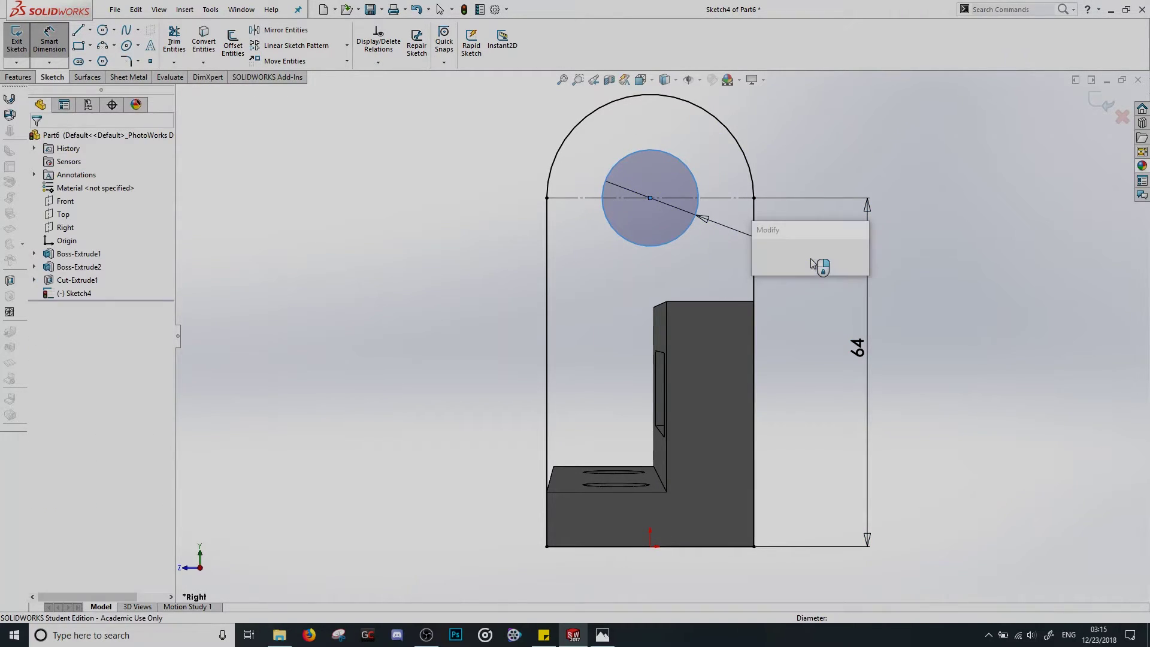
pyautogui.click(812, 262)
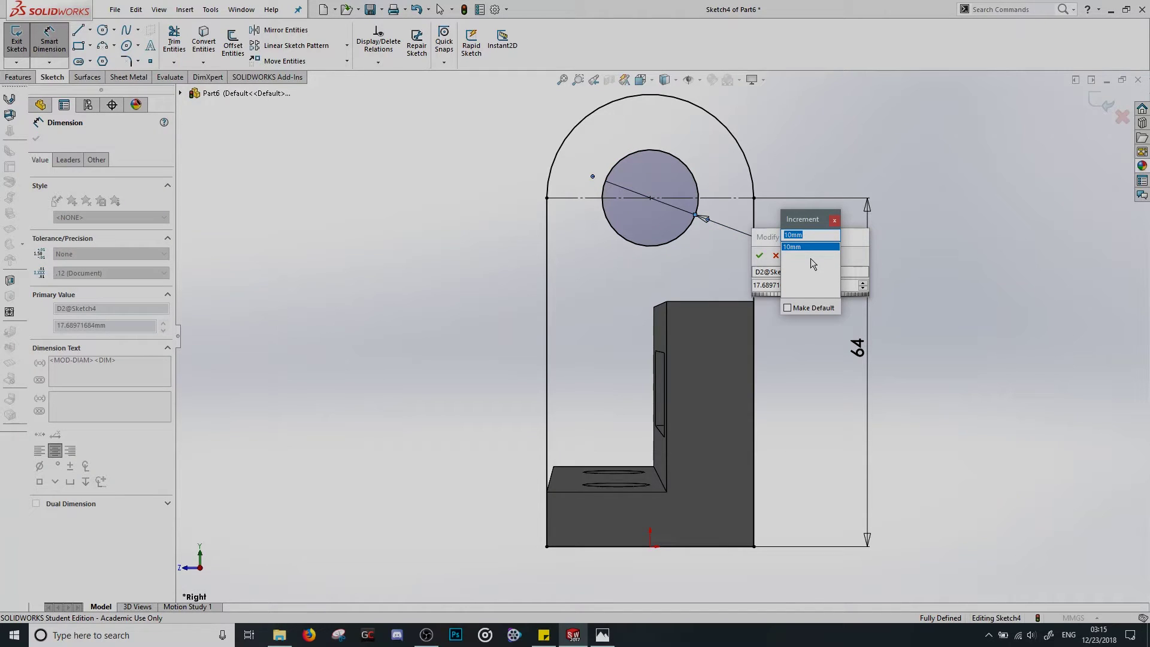
pyautogui.click(835, 220)
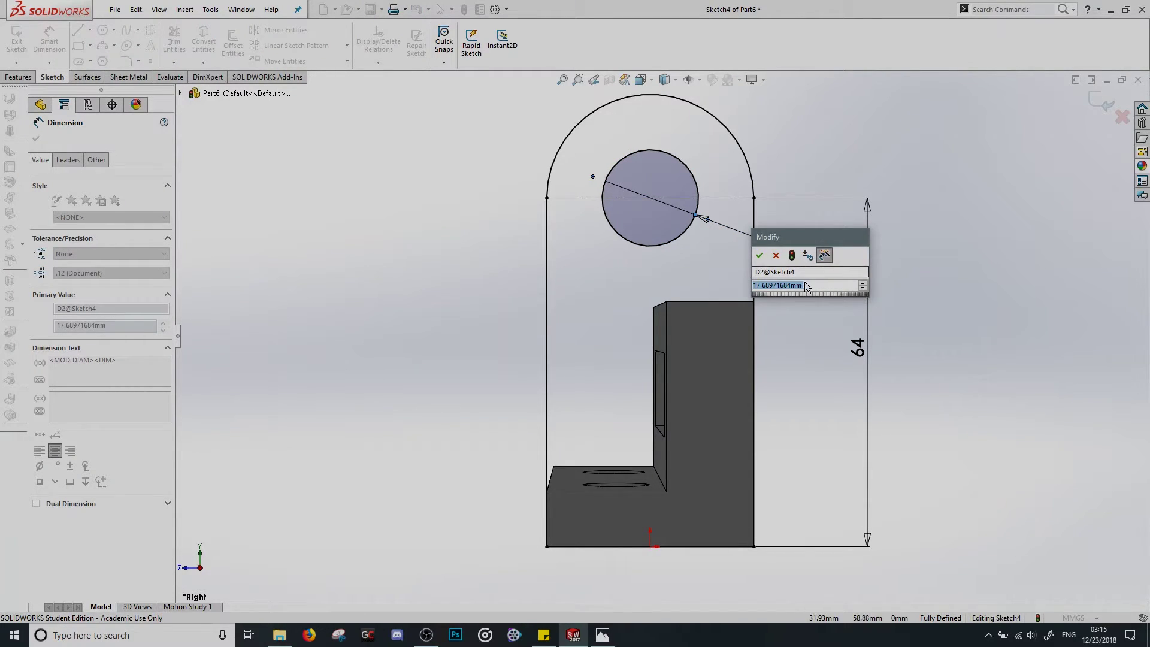
pyautogui.write('19')
pyautogui.press('Return')
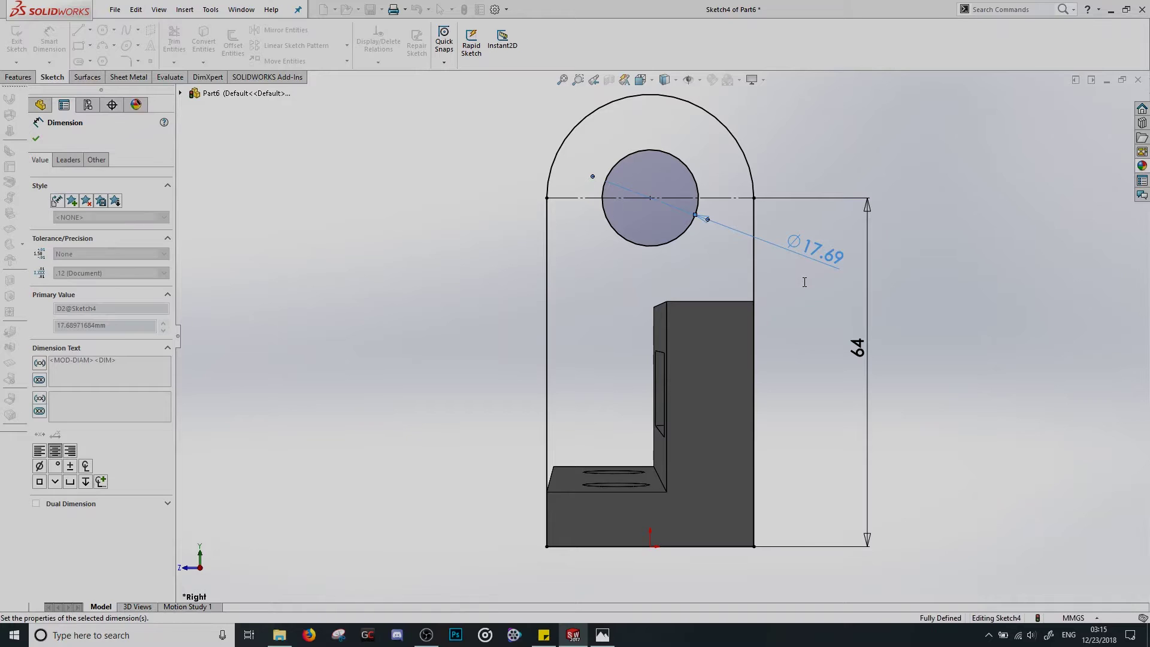
pyautogui.scroll(2, 666, 209)
pyautogui.click(420, 174)
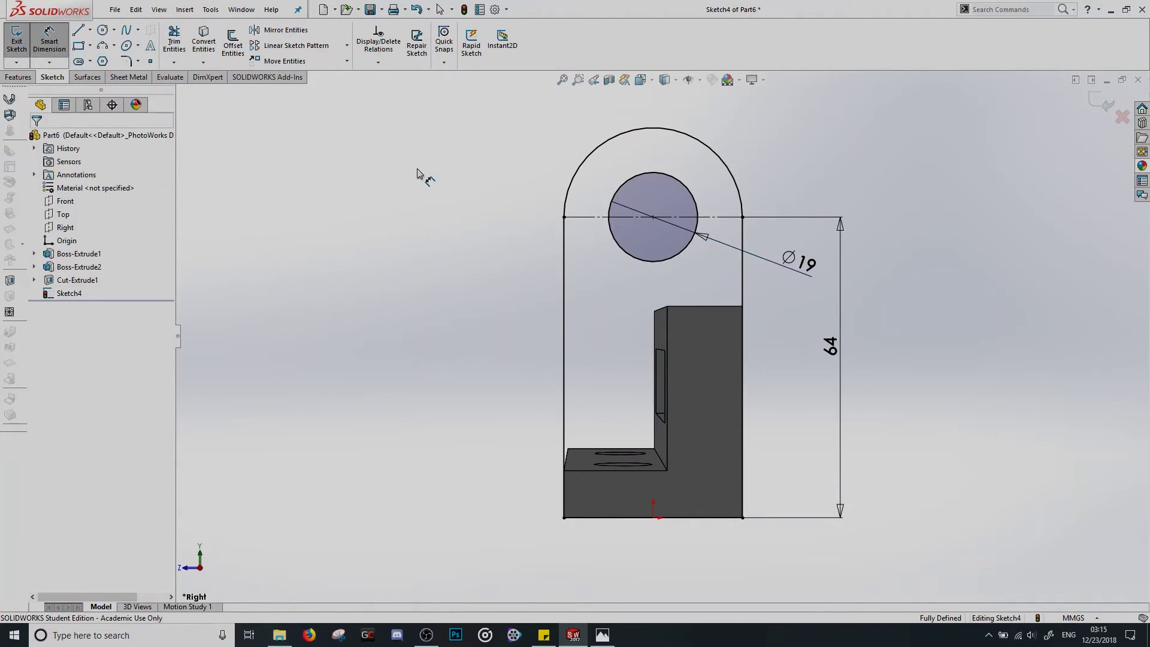
pyautogui.press('Escape')
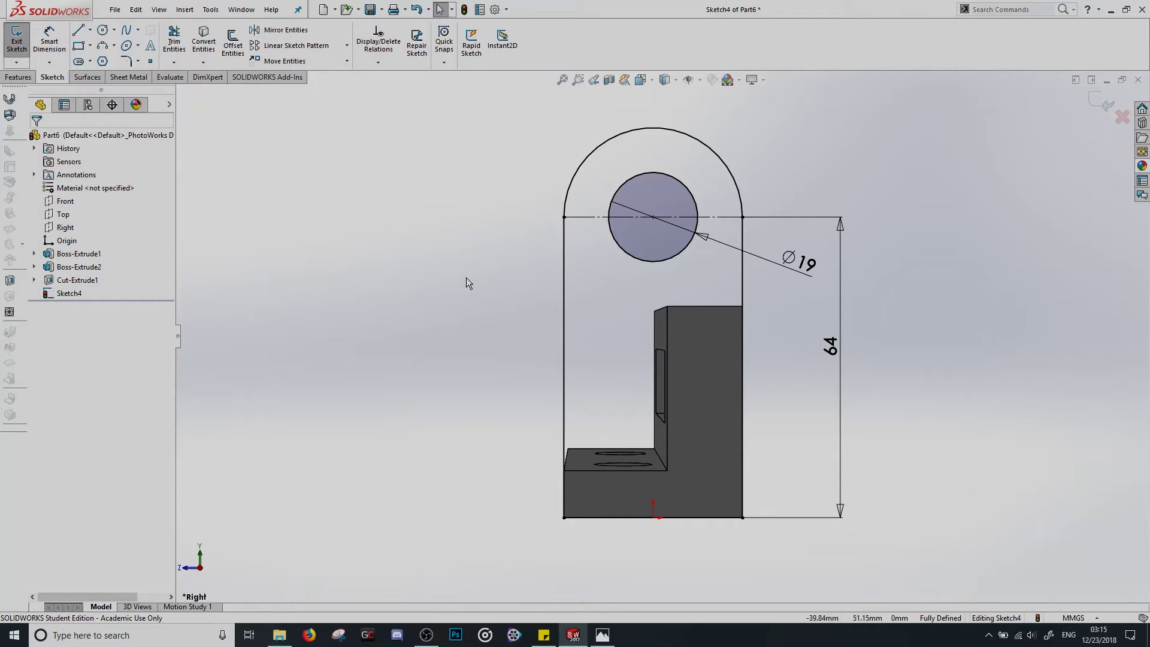
# Exit the sketch and start an Extruded Boss using Sketch4 as the profile
pyautogui.click(24, 35)
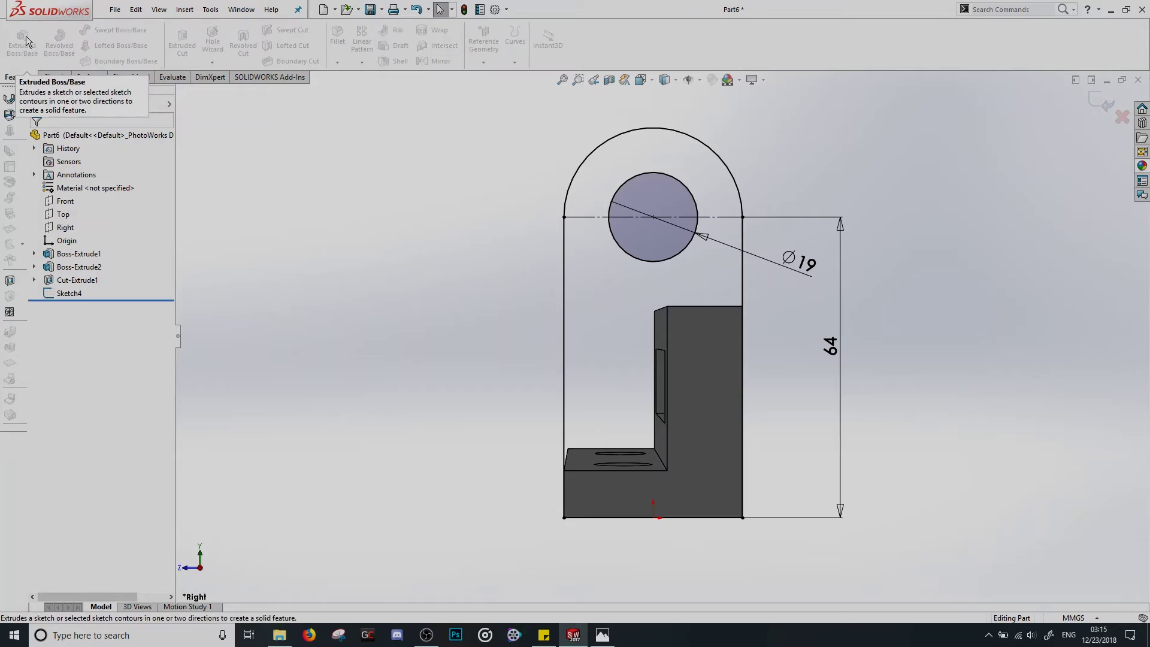
pyautogui.moveTo(615, 340); pyautogui.dragTo(638, 346, button='middle')
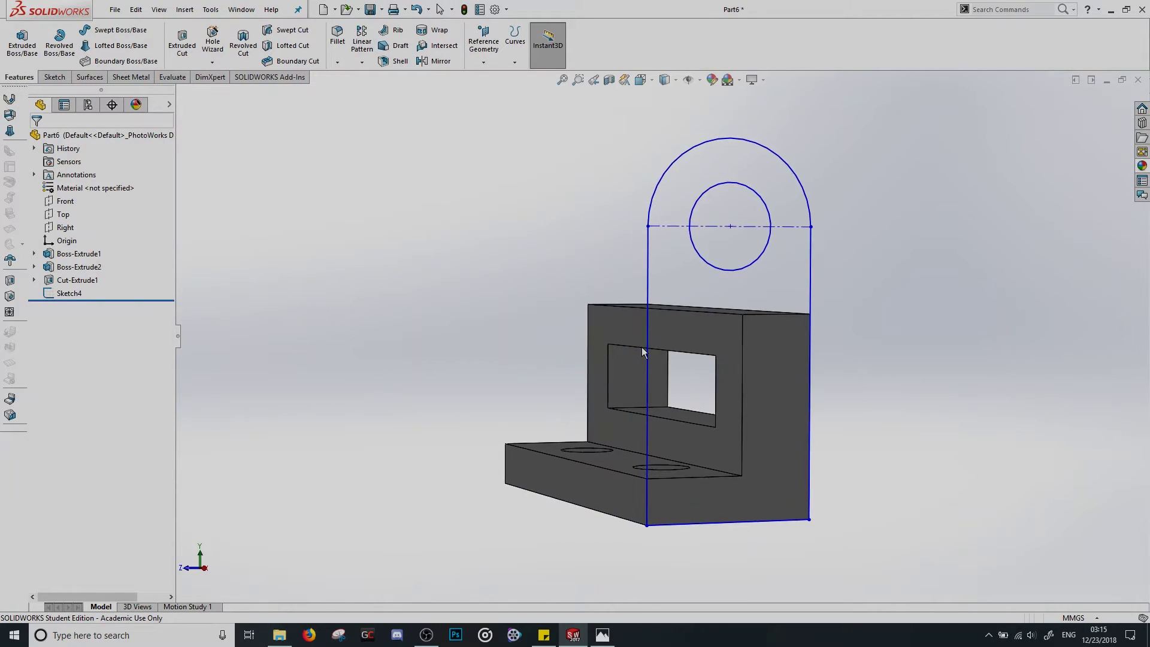
pyautogui.click(16, 53)
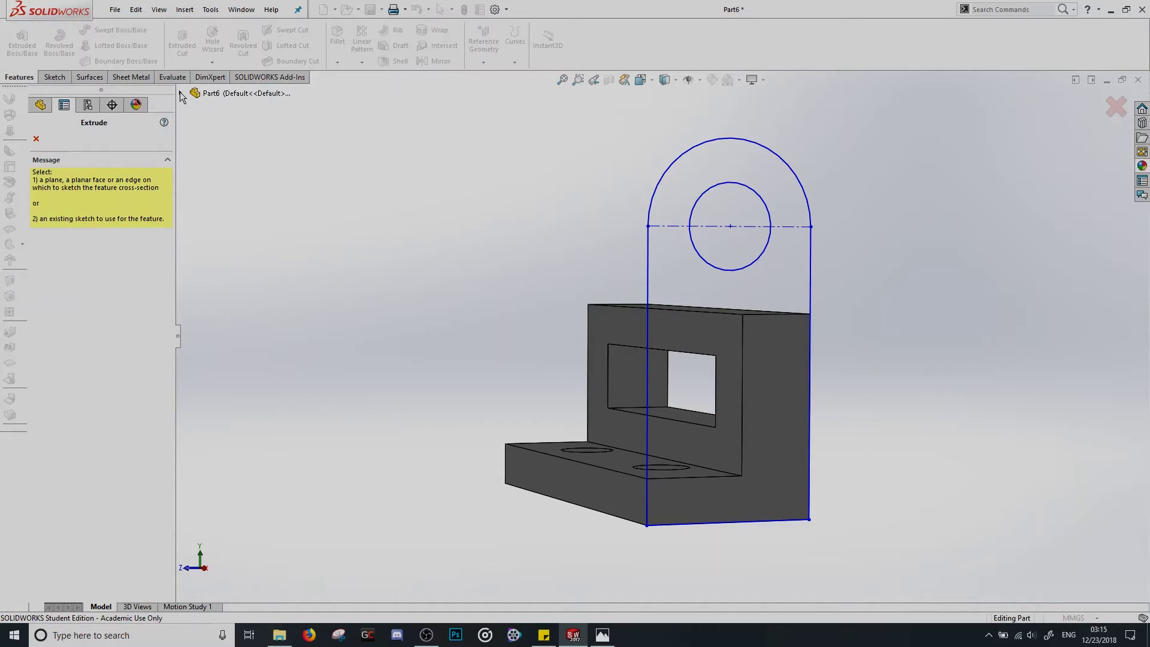
pyautogui.click(180, 94)
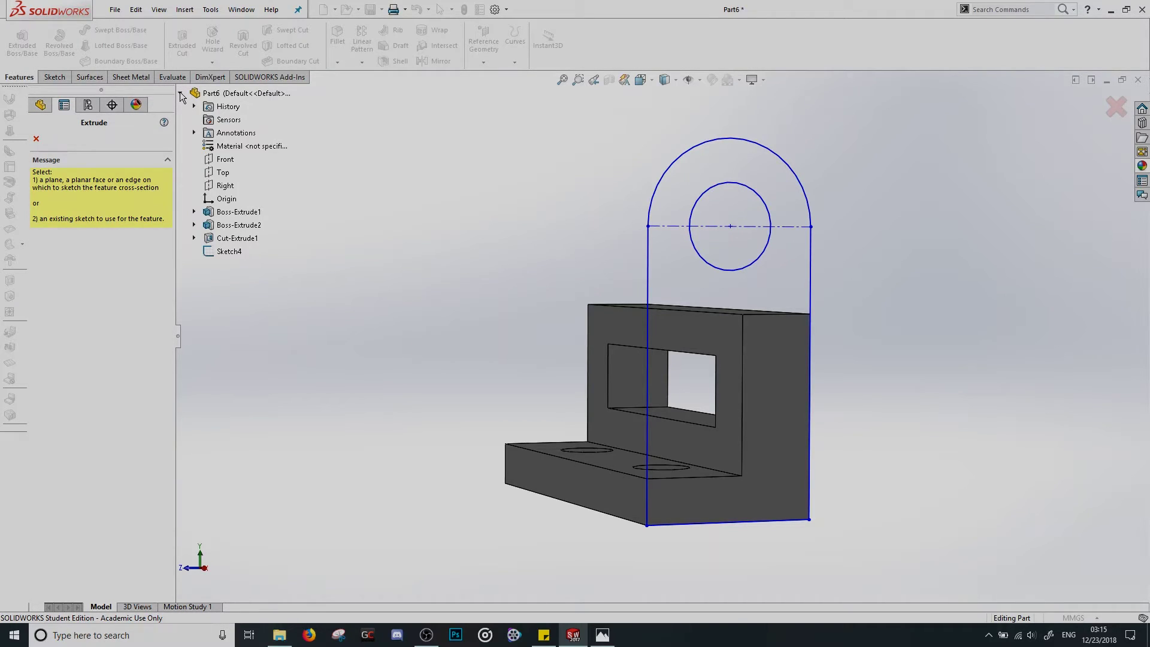
pyautogui.click(216, 251)
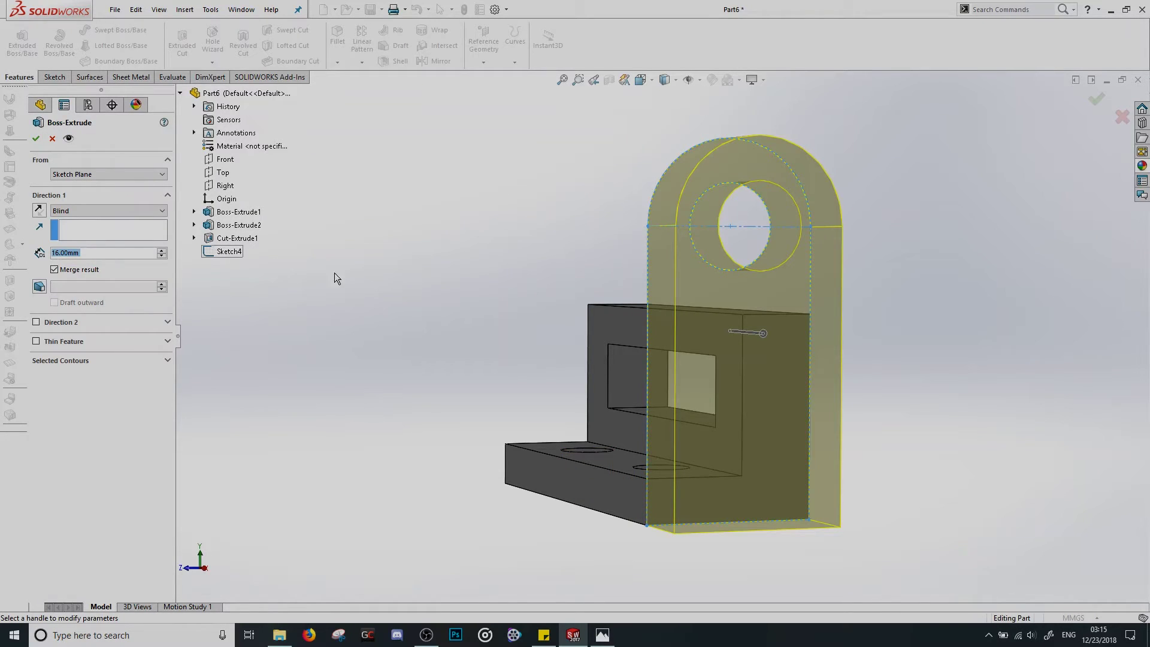
pyautogui.moveTo(437, 385); pyautogui.dragTo(457, 398, button='middle')
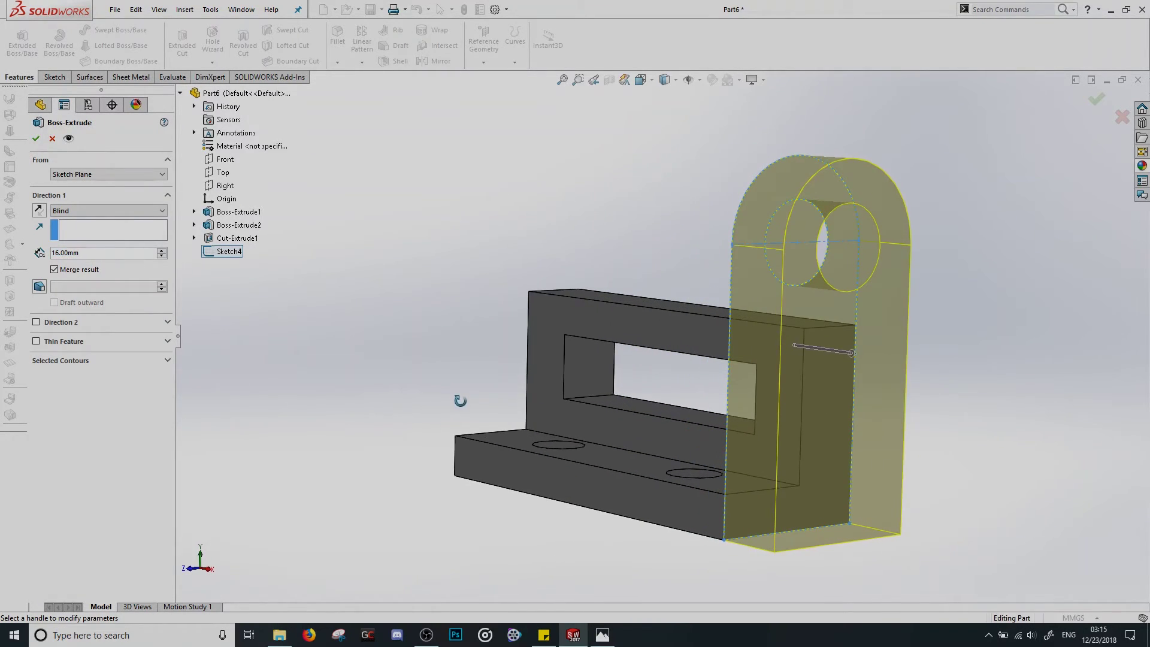
# Set the tab extrusion depth to 25 mm from the drawing and confirm it
pyautogui.click(602, 635)
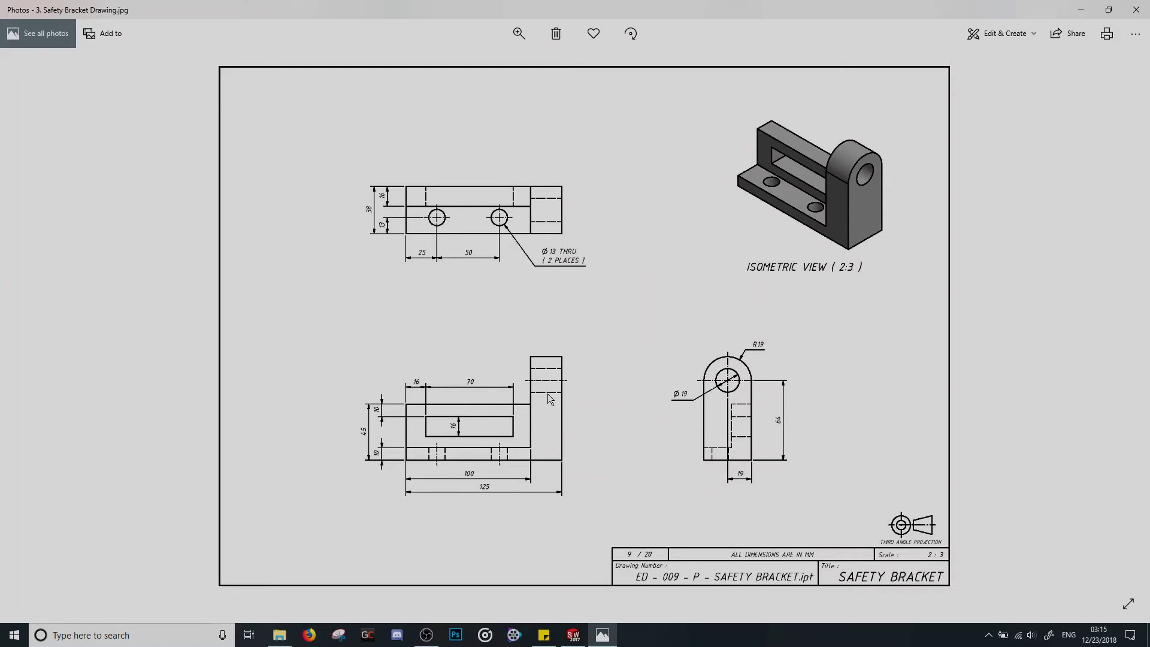
pyautogui.click(573, 635)
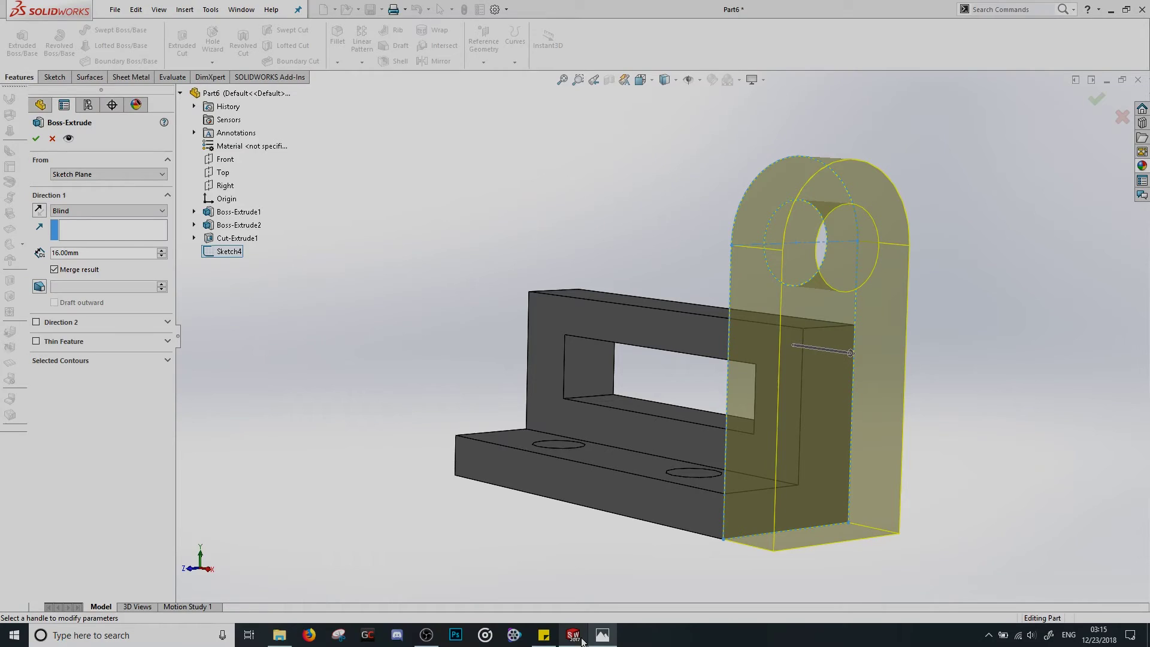
pyautogui.doubleClick(97, 252)
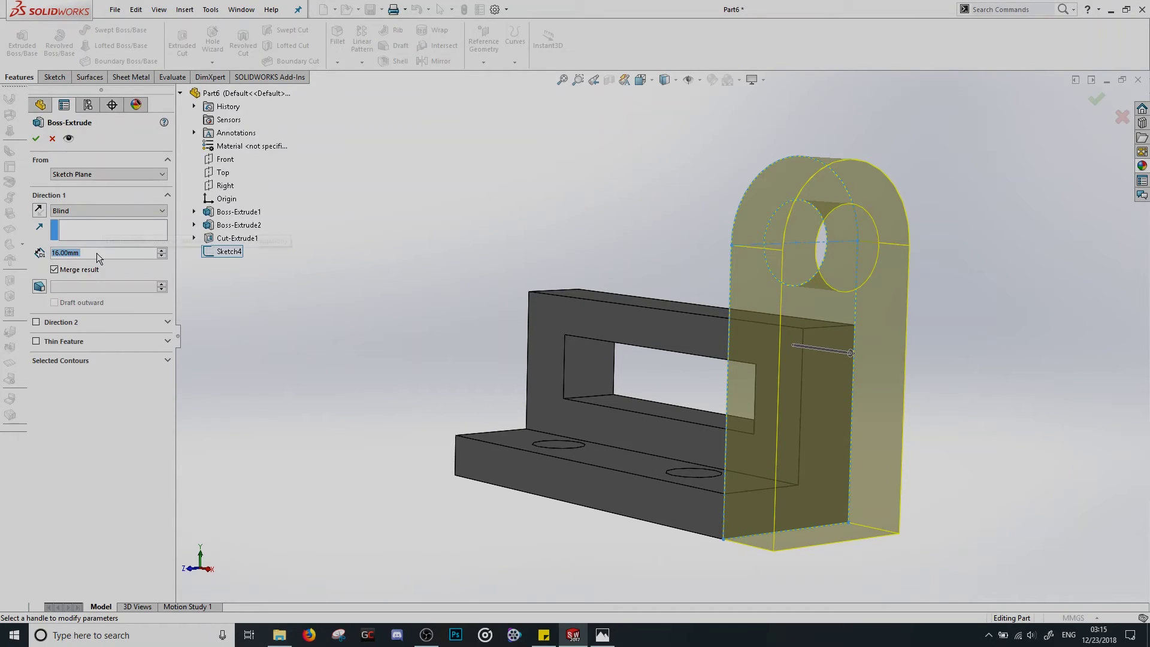
pyautogui.write('25')
pyautogui.press('Return')
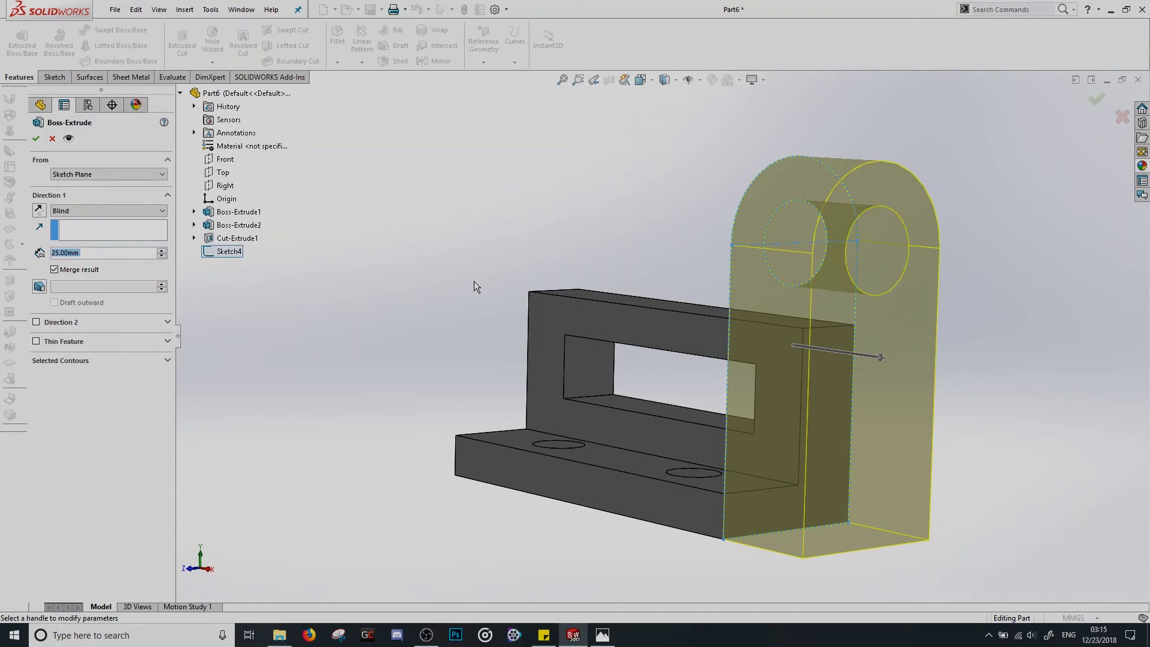
pyautogui.moveTo(473, 286); pyautogui.dragTo(563, 315, button='middle')
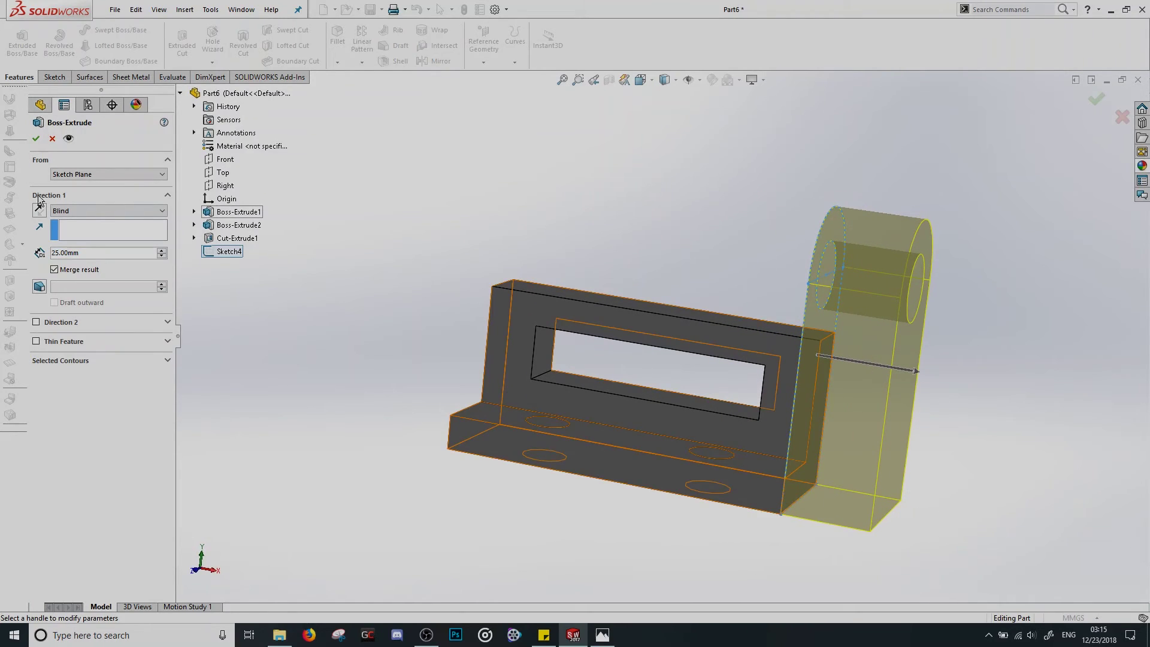
pyautogui.click(36, 138)
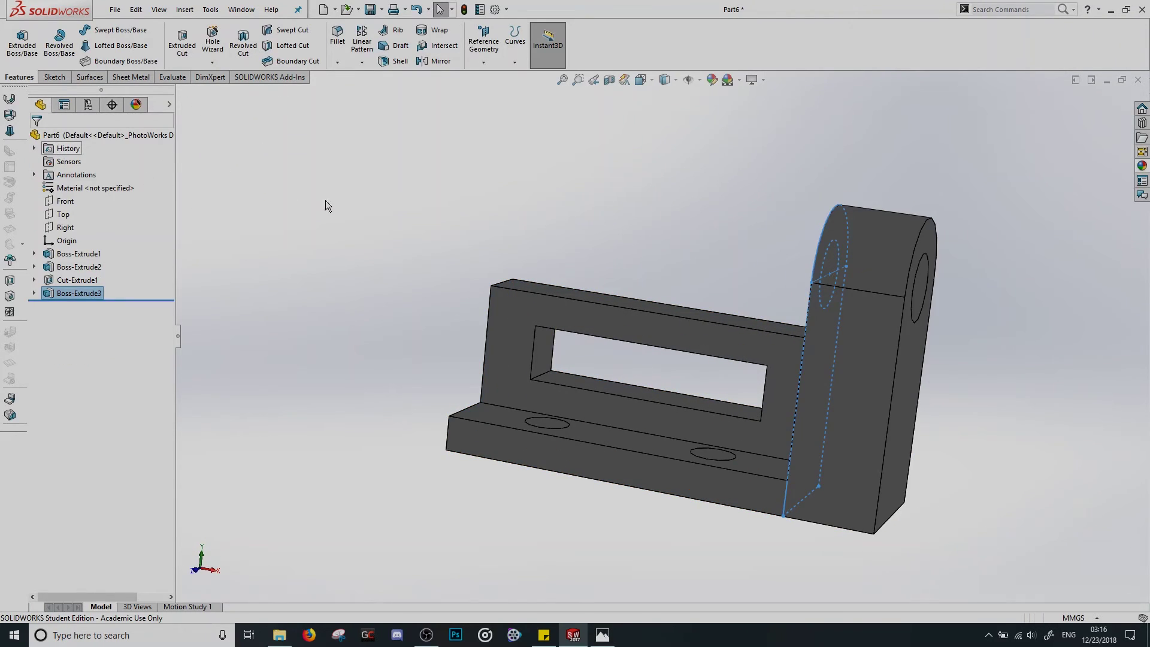
pyautogui.click(413, 229)
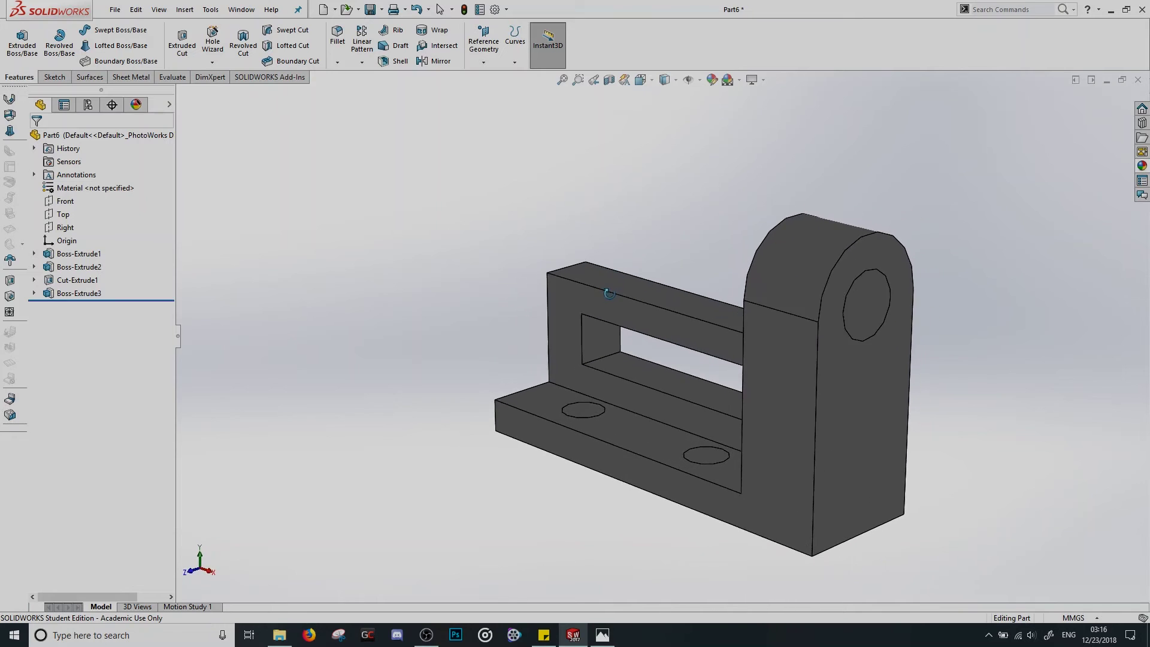